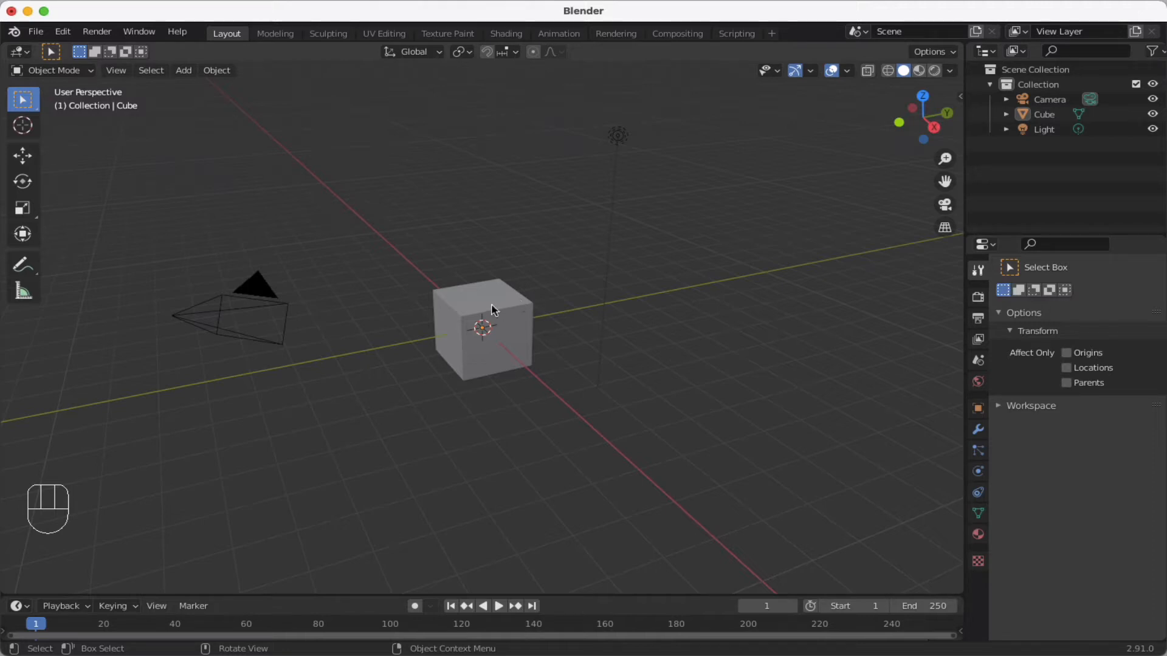
# Add a plane mesh at the scene's centre and scale it up uniformly by a factor of about 6.87
pyautogui.click(494, 300)
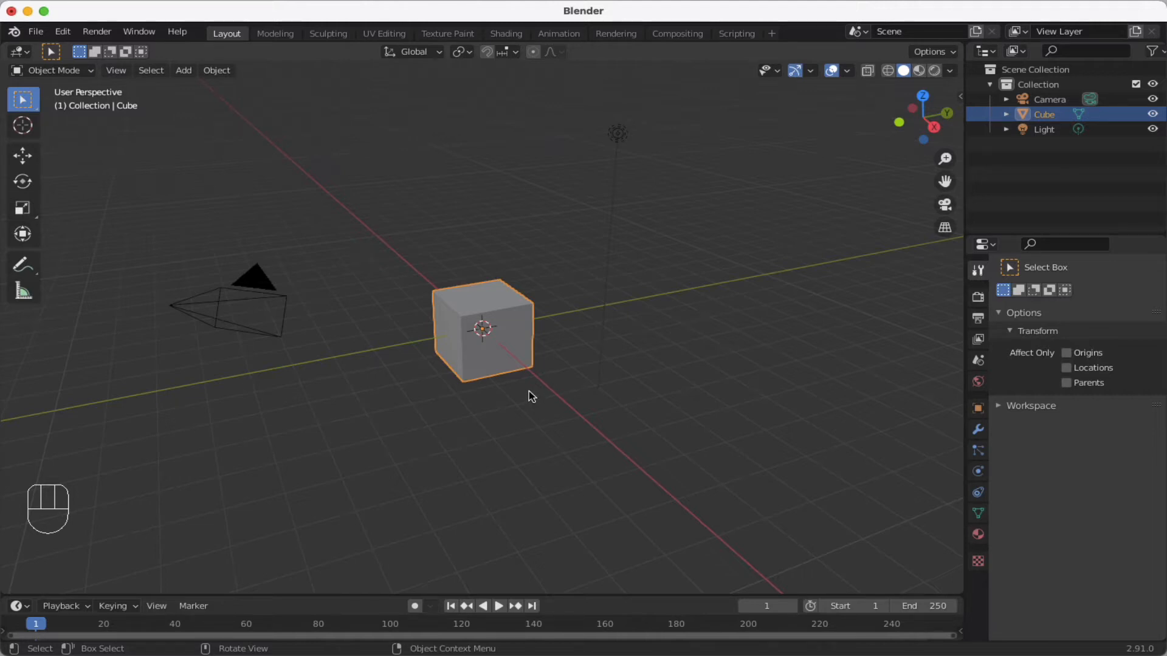
pyautogui.hotkey('shift', 'a')
pyautogui.moveTo(488, 204)
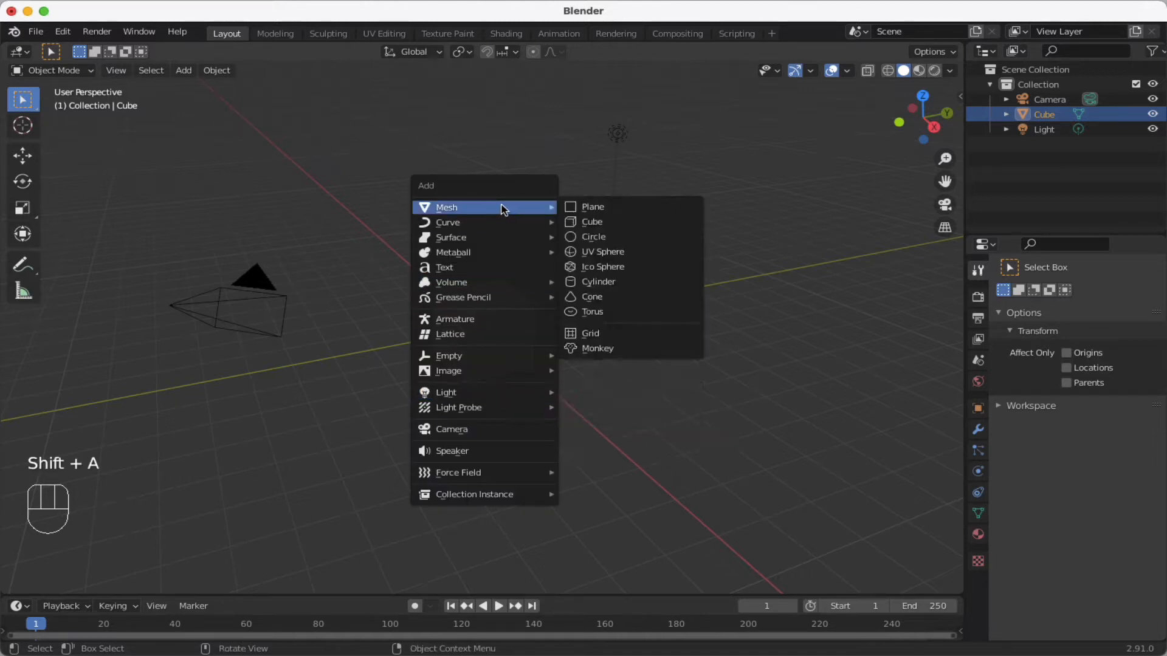
pyautogui.click(636, 207)
pyautogui.press('s')
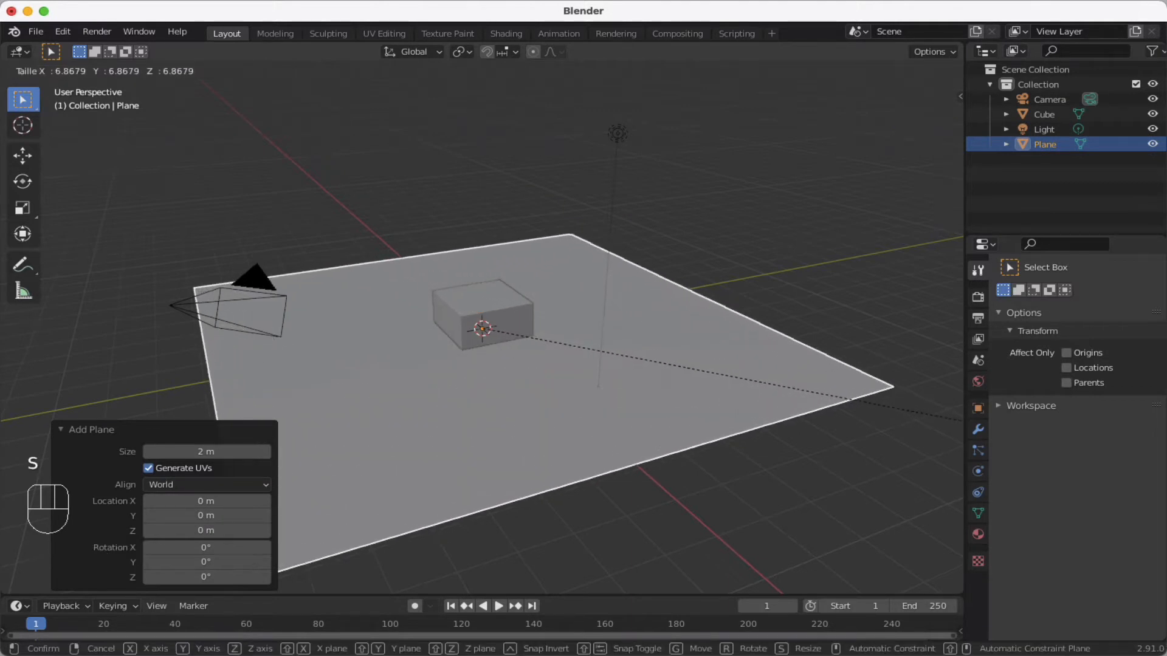
pyautogui.click(200, 428)
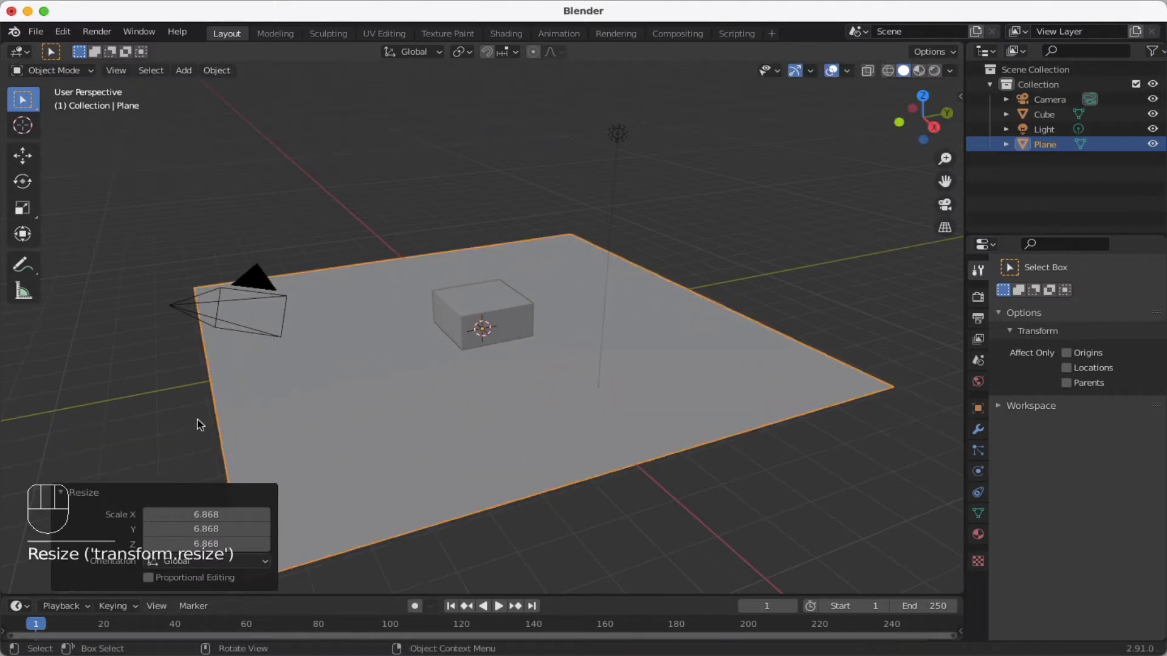
# Raise the plane along the Z axis by about 5.49 m so it sits above the cube
pyautogui.press('g')
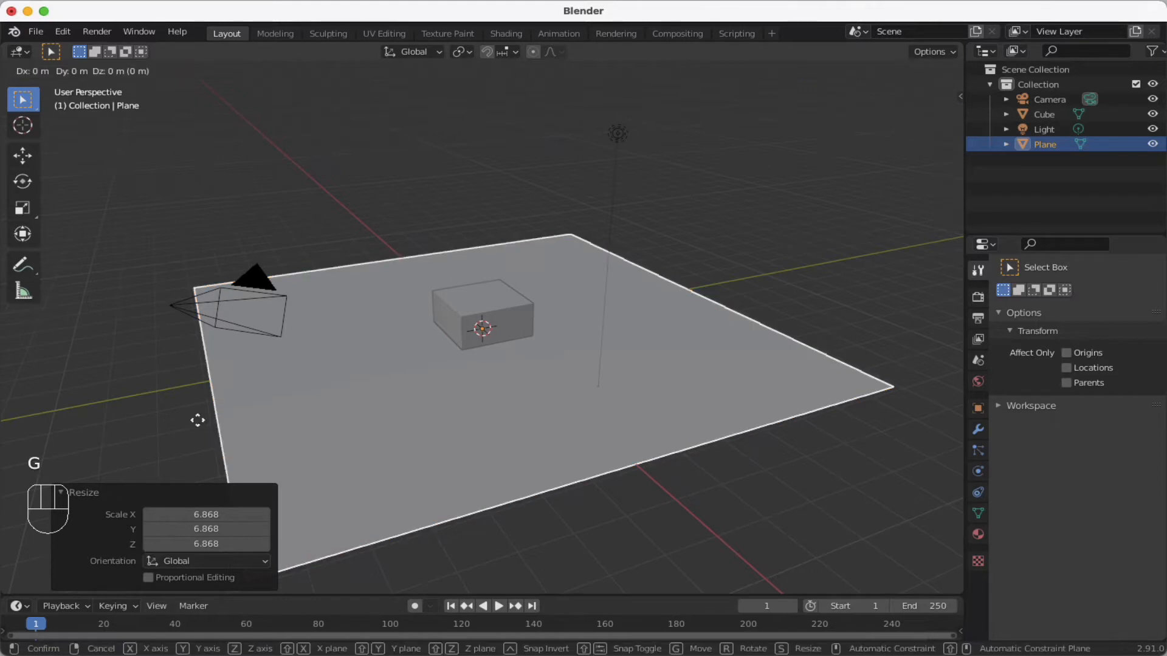
pyautogui.press('z')
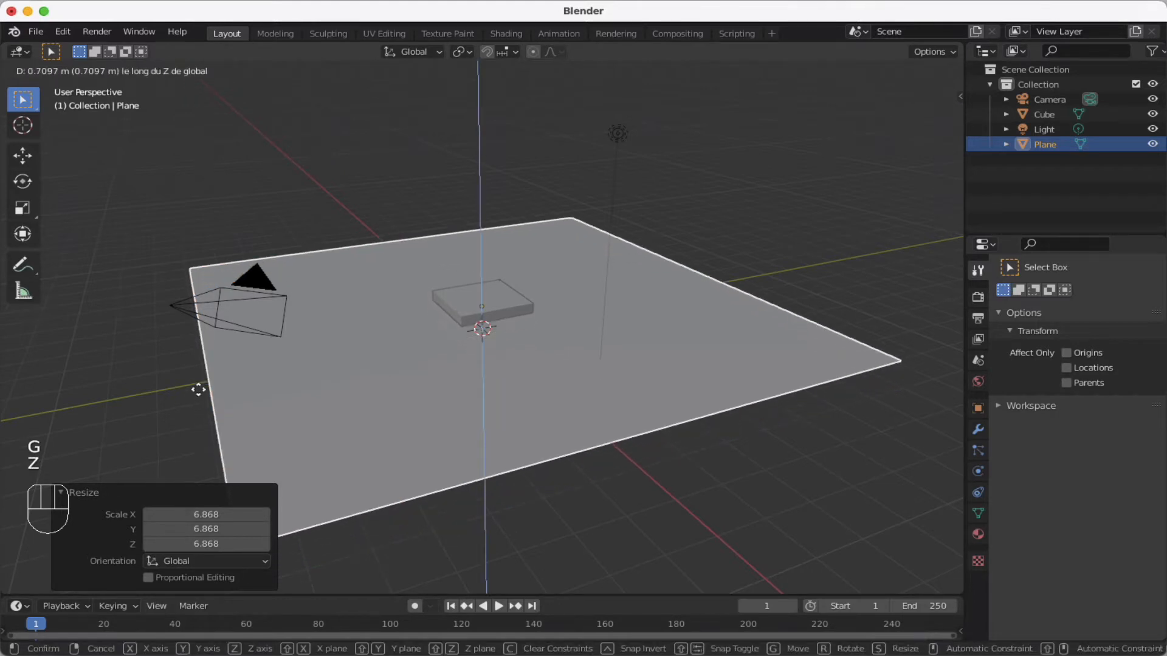
pyautogui.click(207, 223)
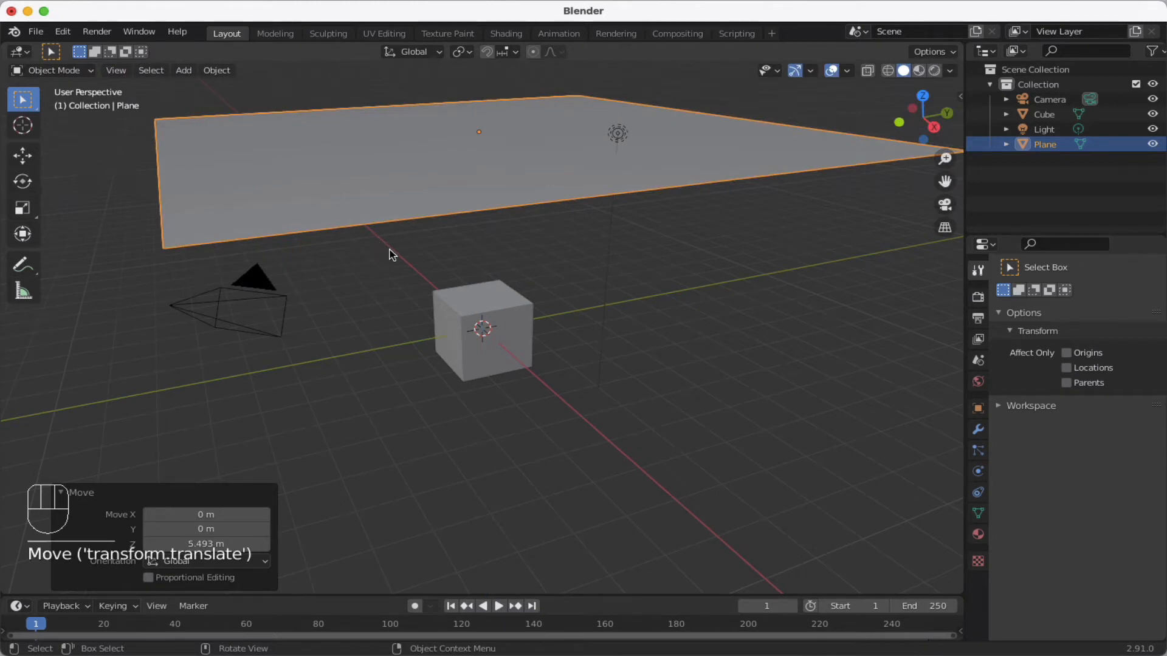
# Enable Cloth physics on the plane and Collision physics on the cube
pyautogui.hscroll(3, 447, 297)
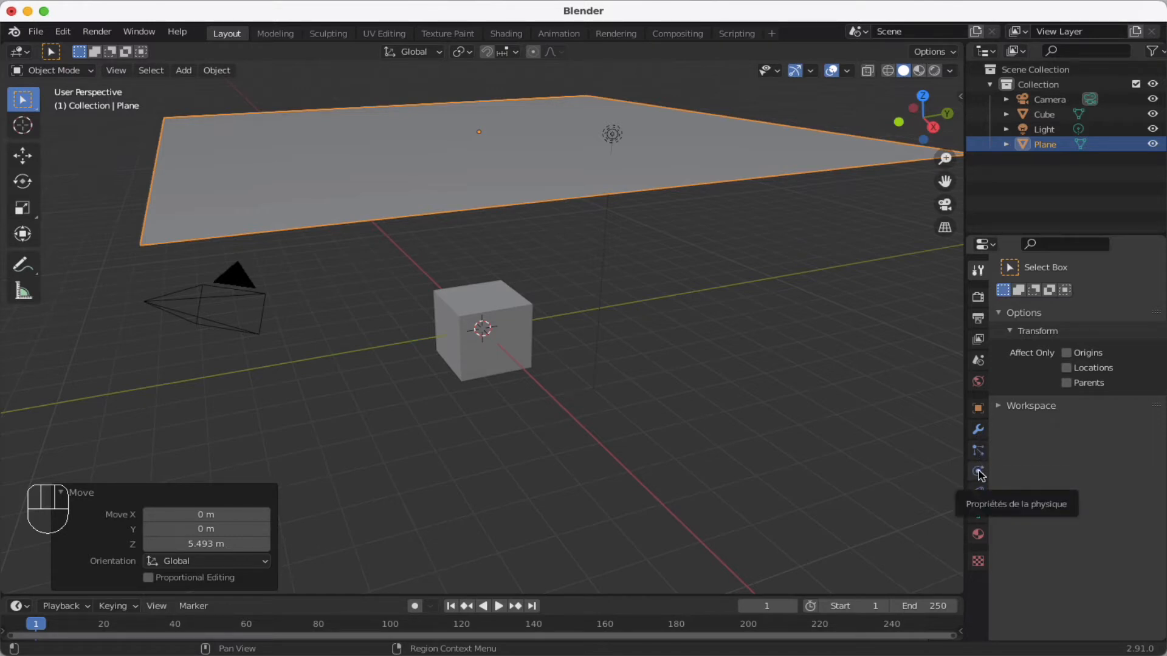
pyautogui.click(979, 472)
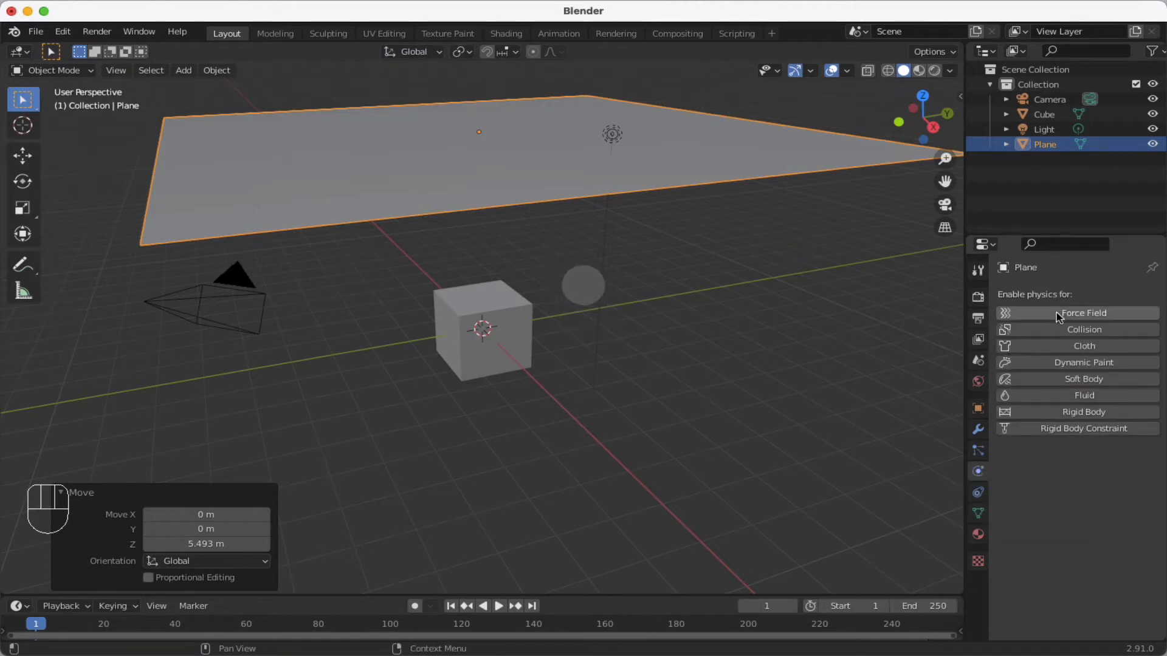
pyautogui.click(1071, 347)
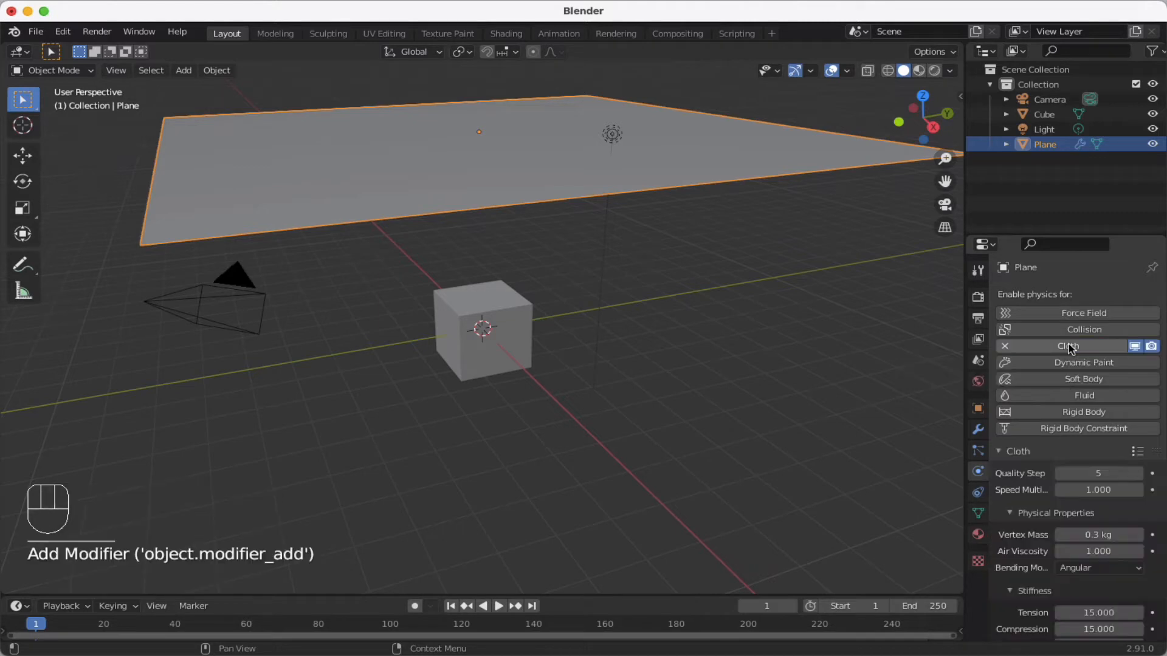
pyautogui.click(516, 310)
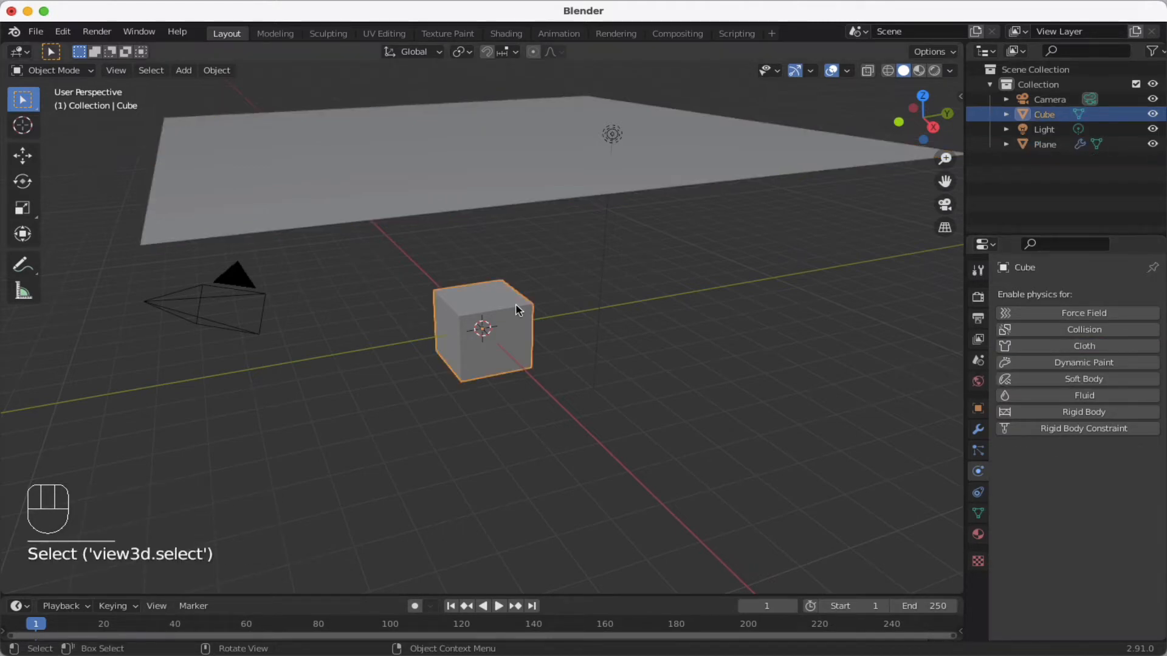
pyautogui.click(1054, 330)
# Play the cloth simulation to watch the plane fall onto the cube, stop it and return to frame 1
pyautogui.scroll(10, 692, 330)
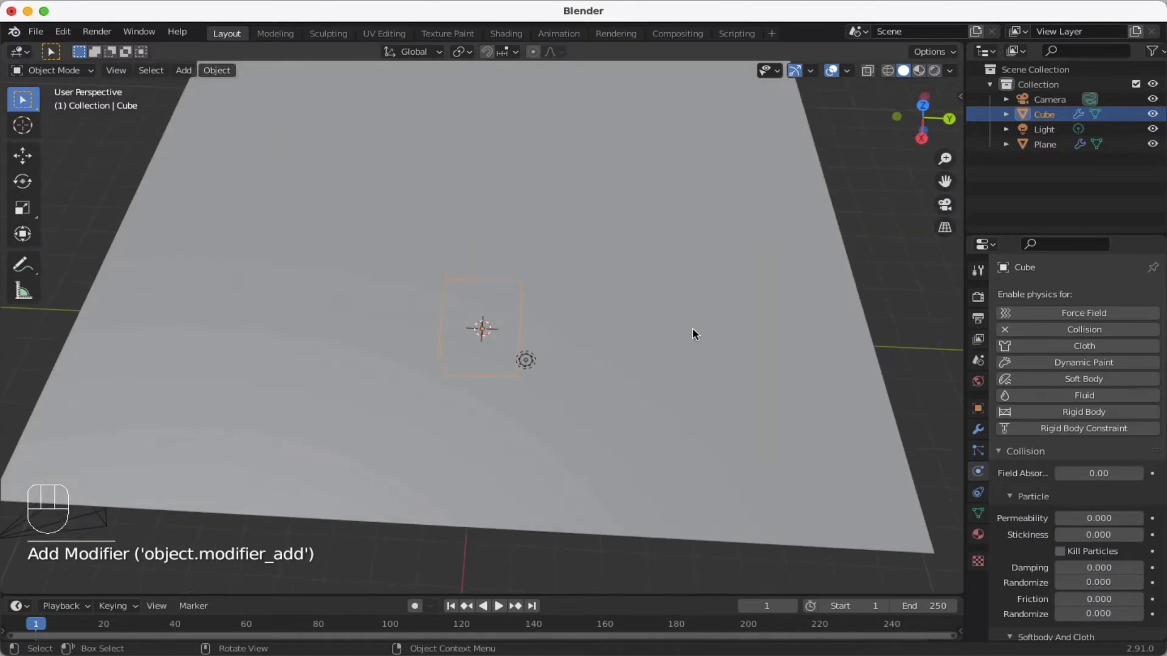
pyautogui.scroll(-4, 693, 330)
pyautogui.scroll(-8, 692, 329)
pyautogui.scroll(7, 691, 329)
pyautogui.scroll(-3, 692, 329)
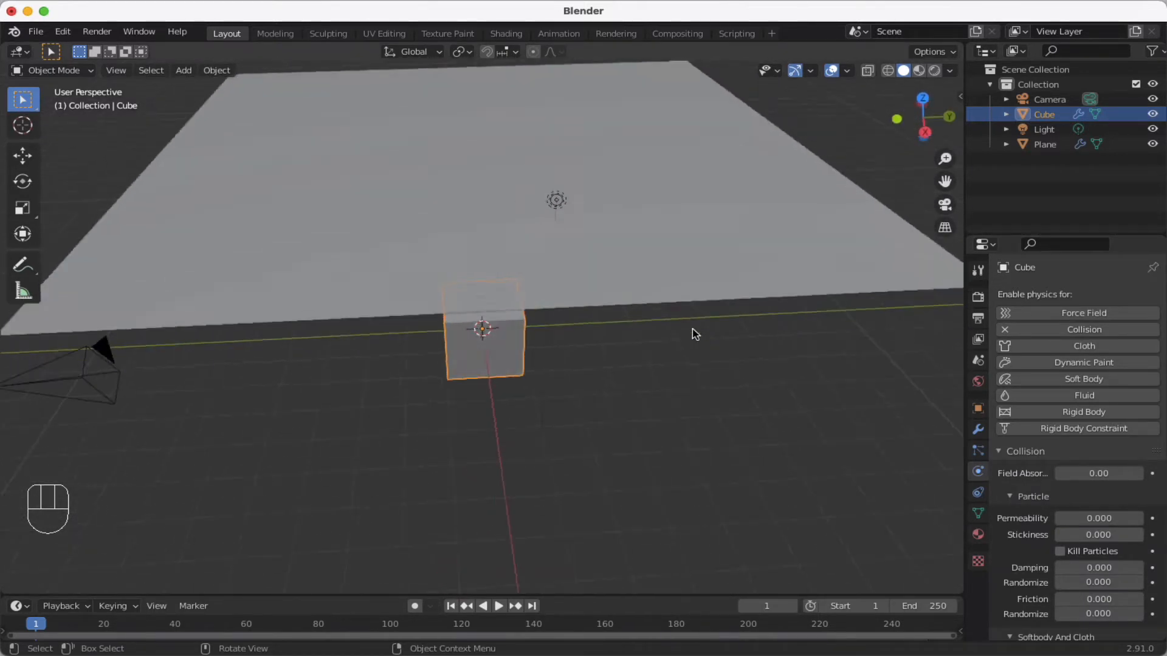
pyautogui.hscroll(-8, 691, 330)
pyautogui.scroll(-6, 692, 330)
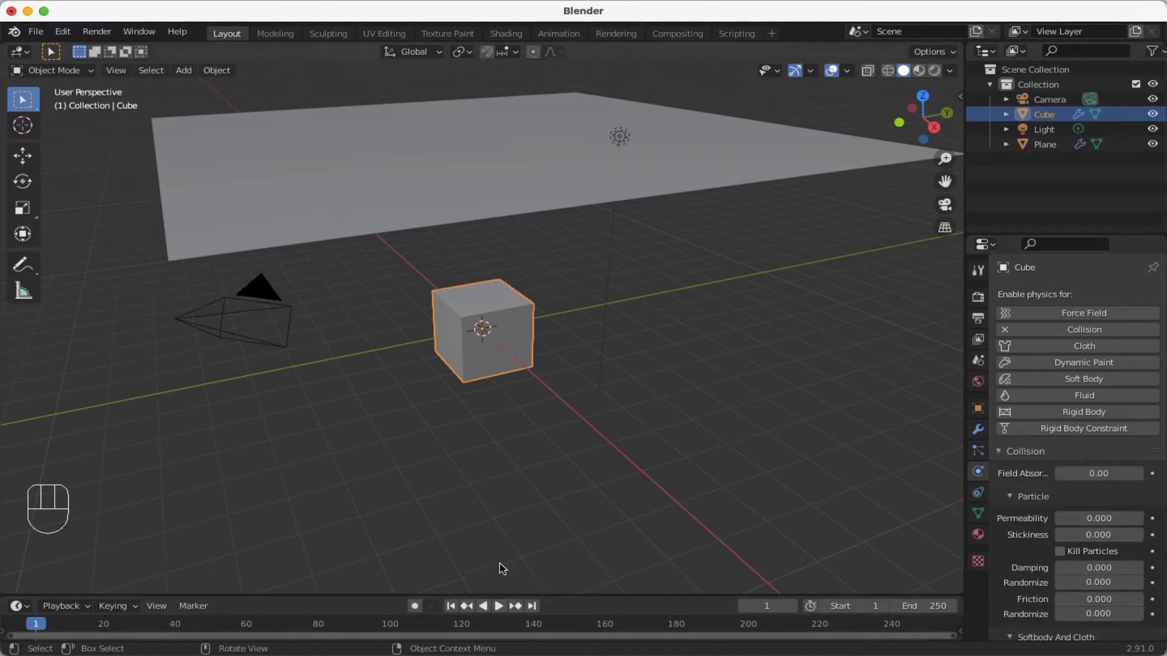
pyautogui.click(500, 606)
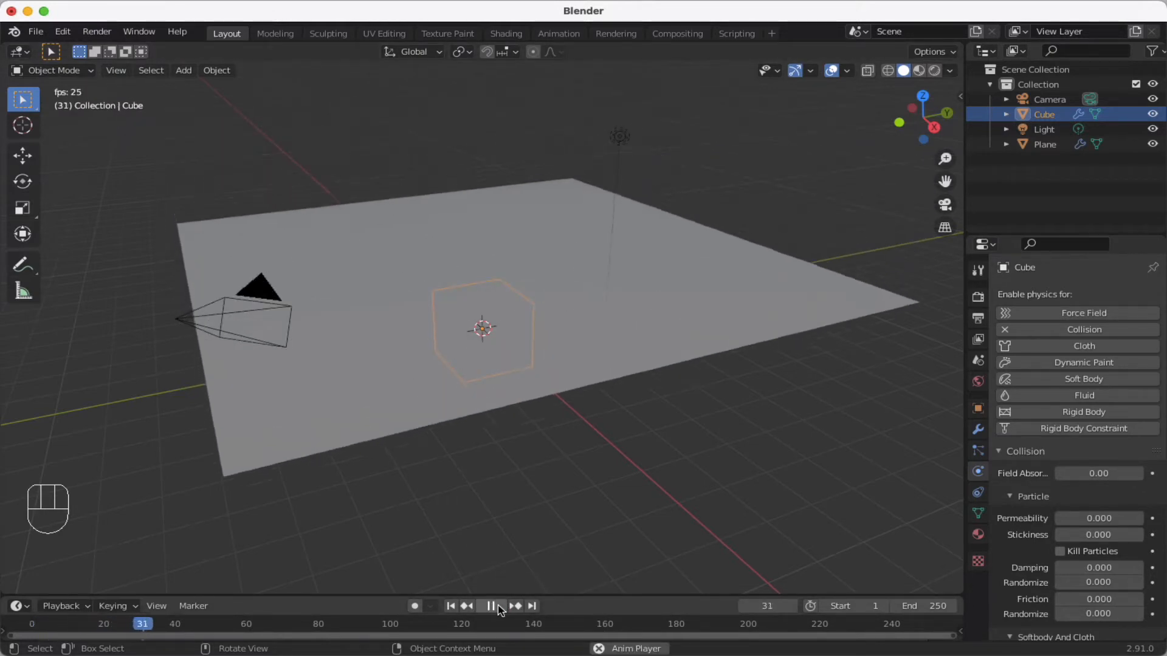
pyautogui.click(500, 606)
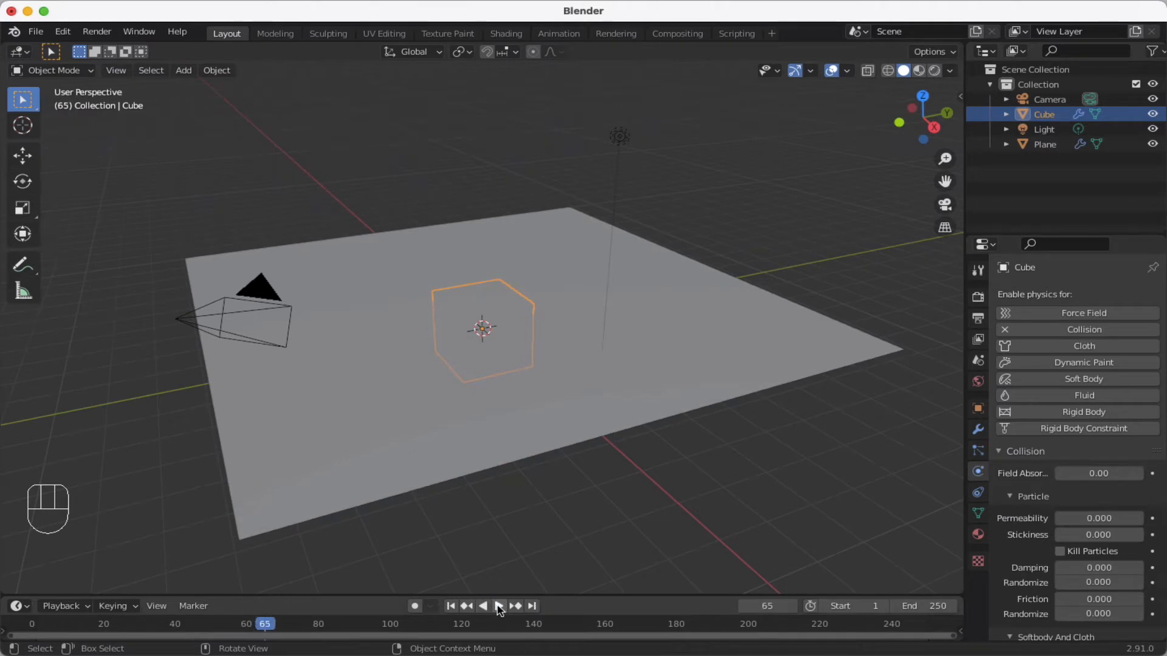
pyautogui.click(451, 606)
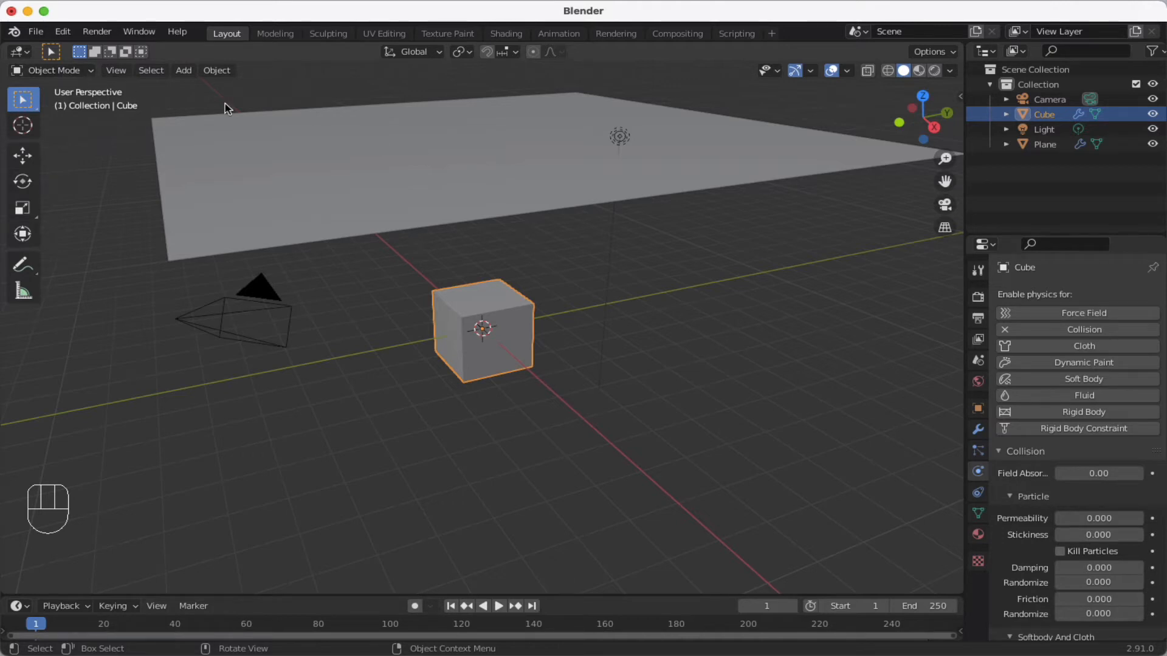
# Select the plane instead of the cube and enter Edit Mode on it
pyautogui.press('Tab')
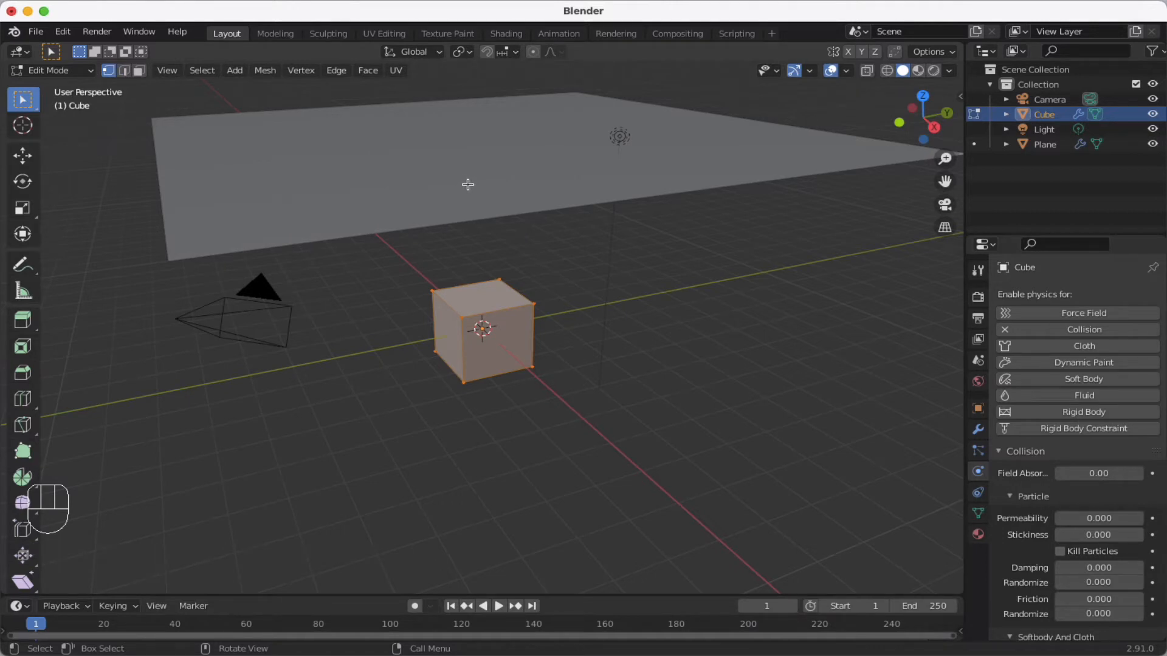
pyautogui.press('Tab')
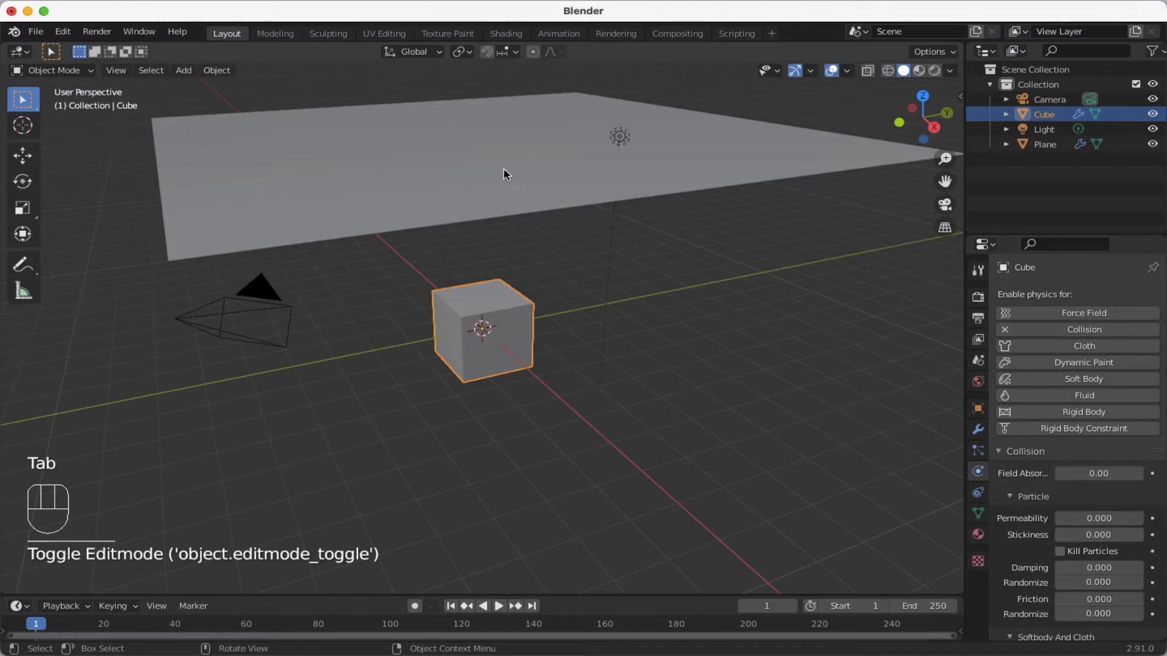
pyautogui.click(467, 173)
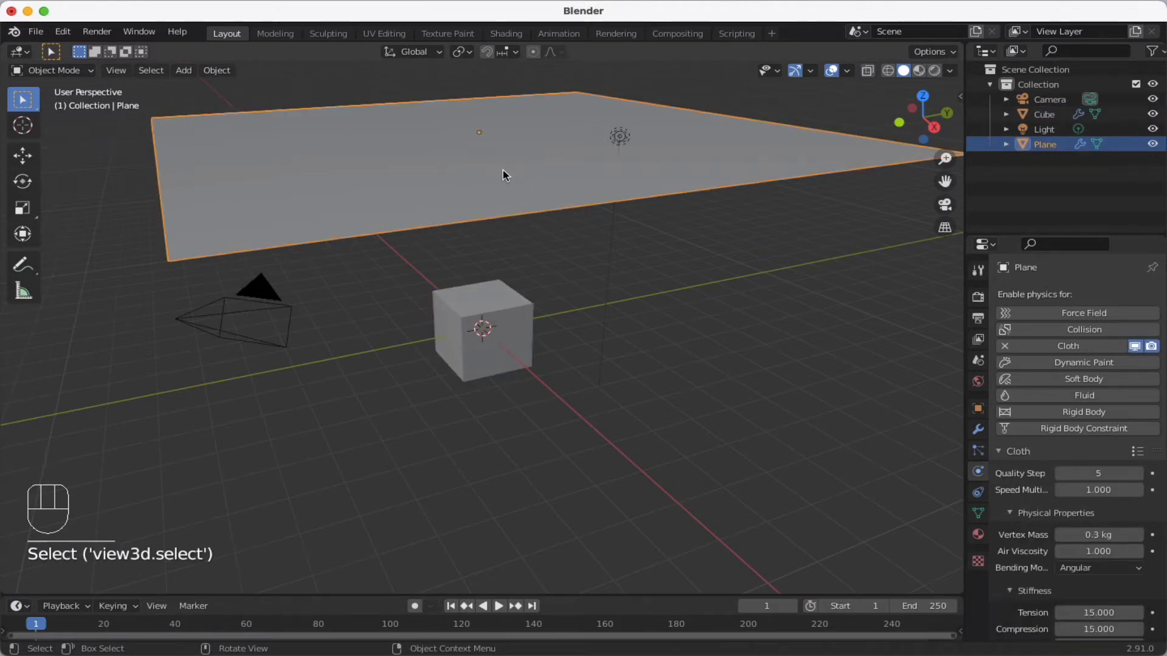
pyautogui.press('Tab')
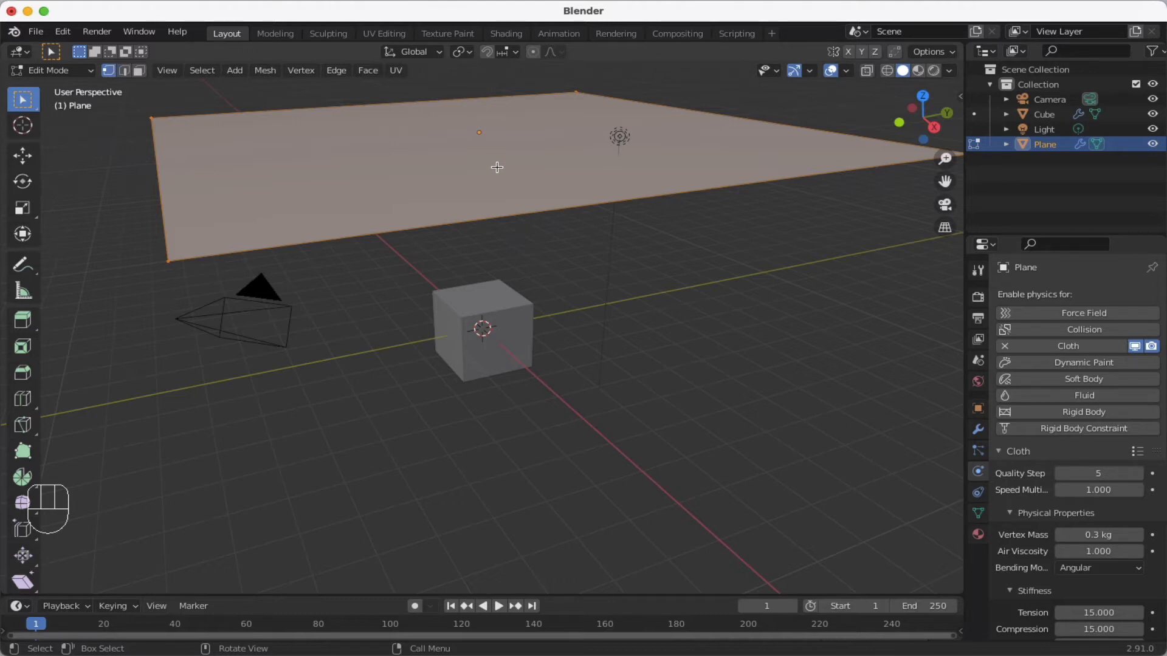
pyautogui.press('space')
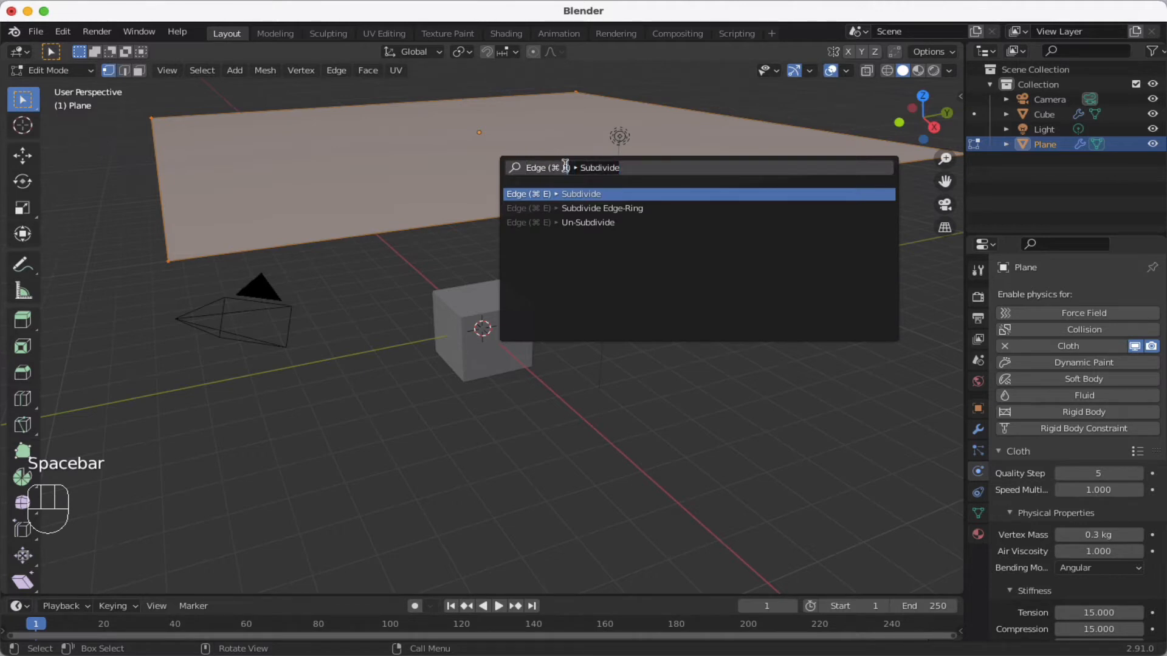
pyautogui.write('sub')
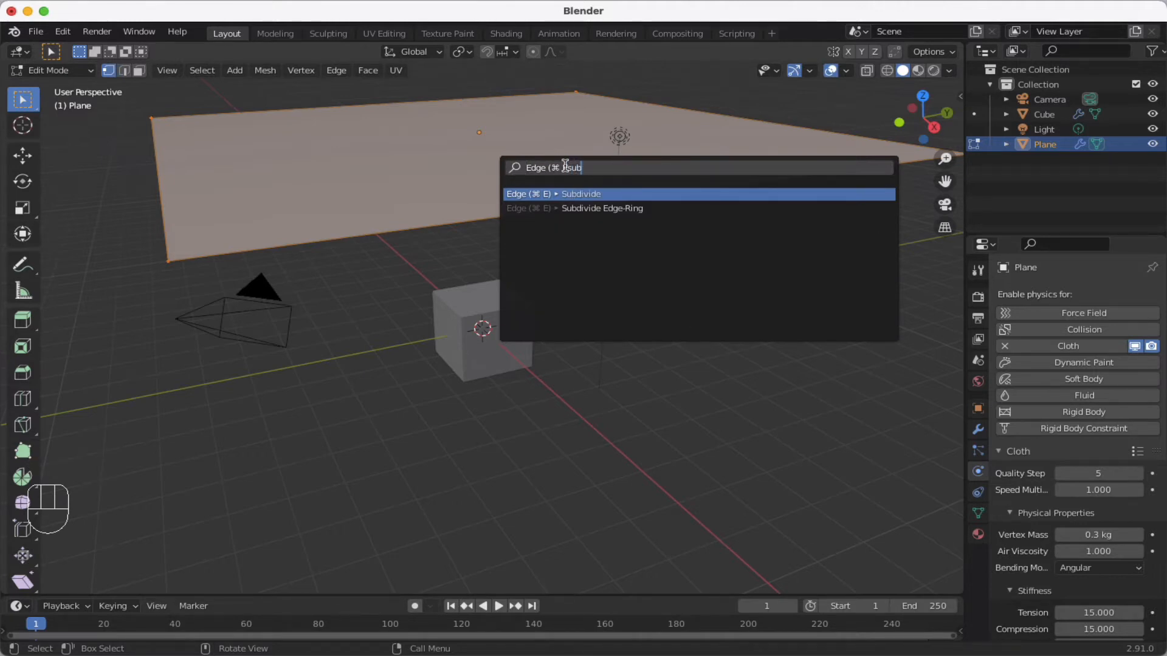
pyautogui.press('Escape')
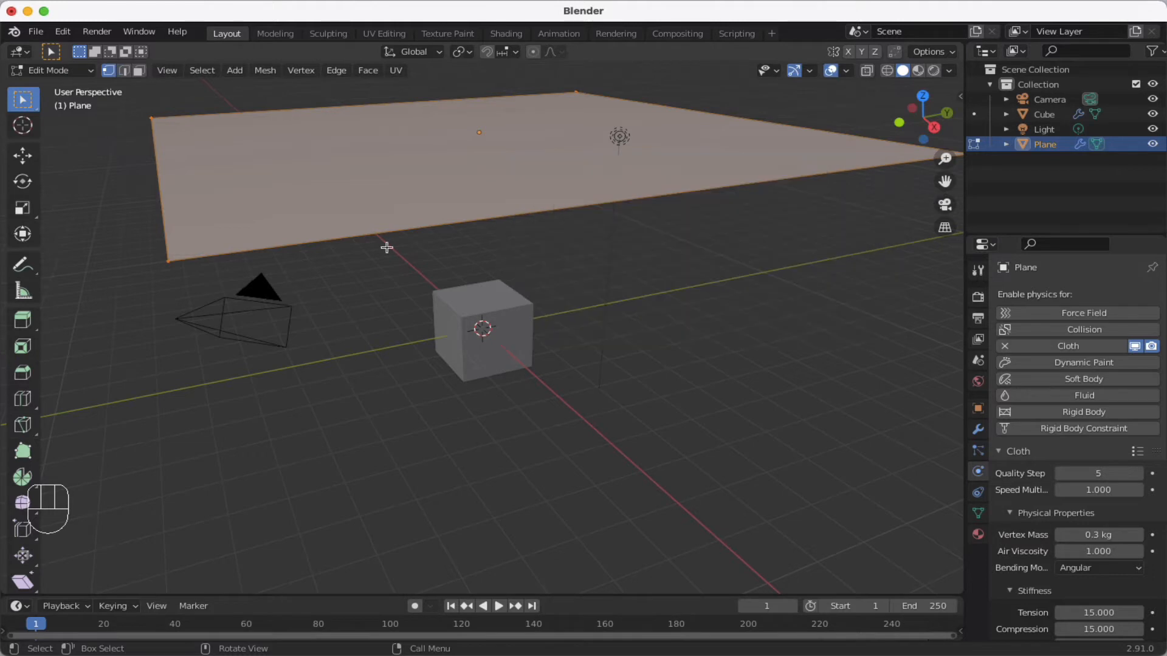
# Check the Spacebar Action setting in the Keymap preferences and close the preferences
pyautogui.click(62, 32)
pyautogui.click(105, 246)
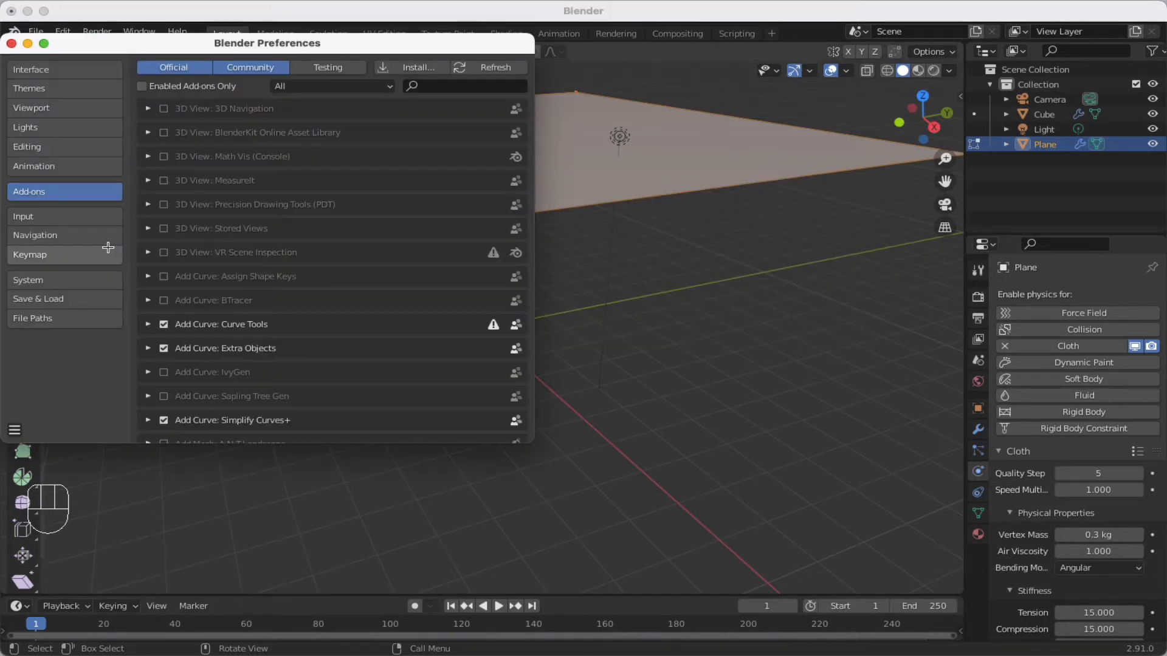
pyautogui.click(89, 254)
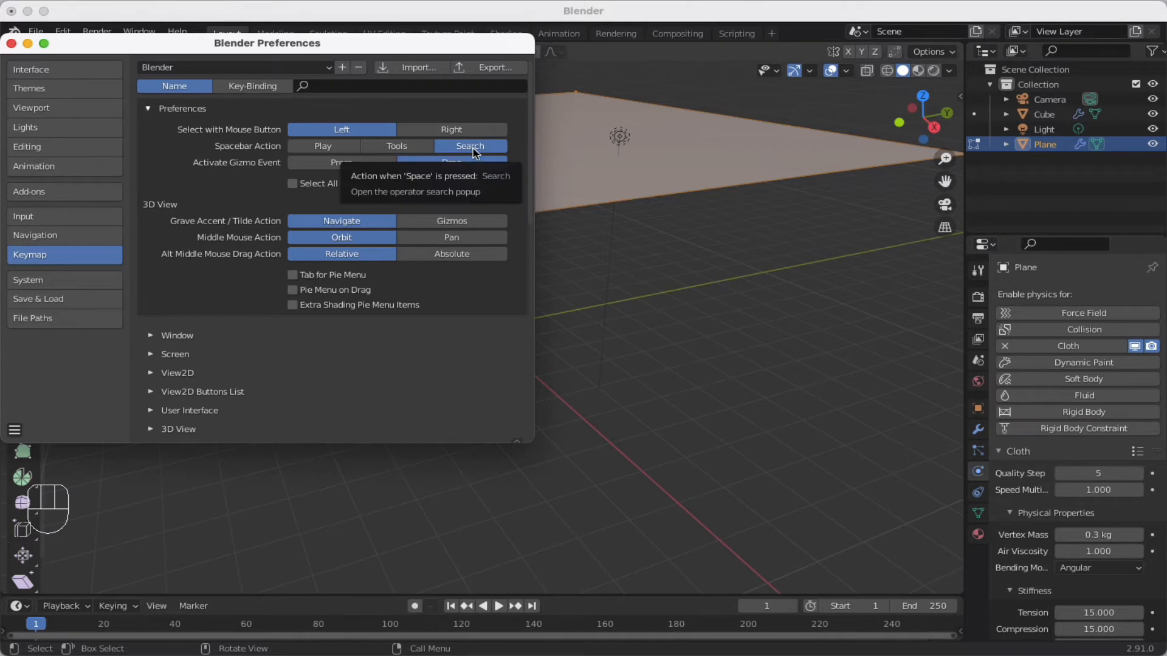
pyautogui.click(12, 44)
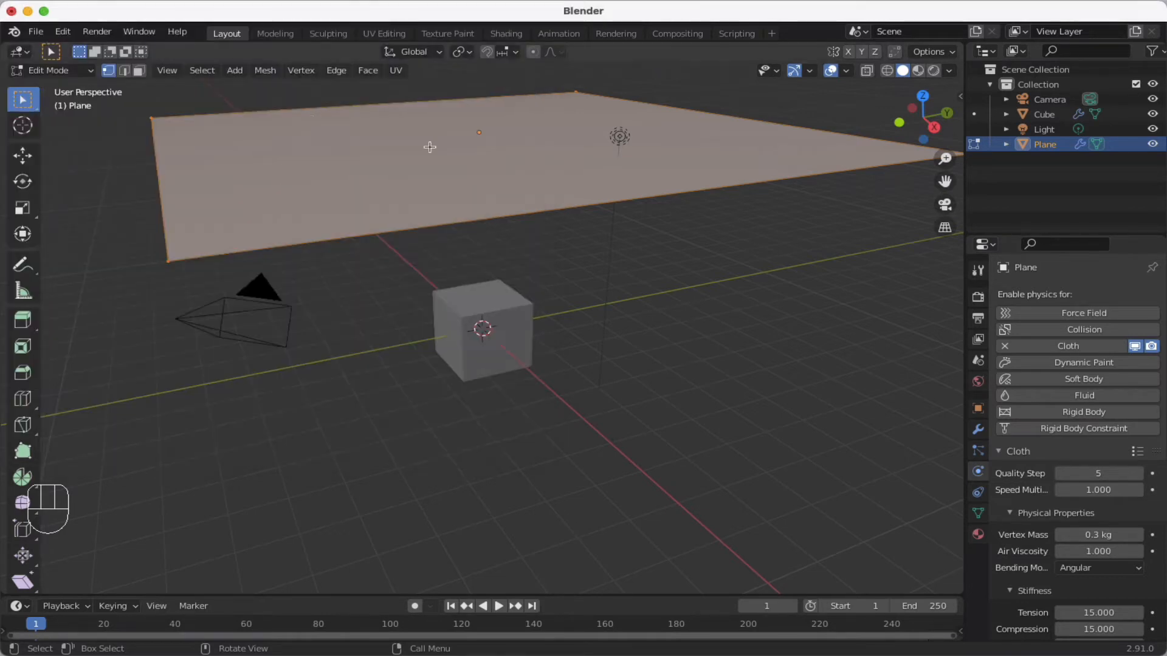
# Subdivide the plane with the number of cuts set to 10 and deselect its mesh
pyautogui.press('space')
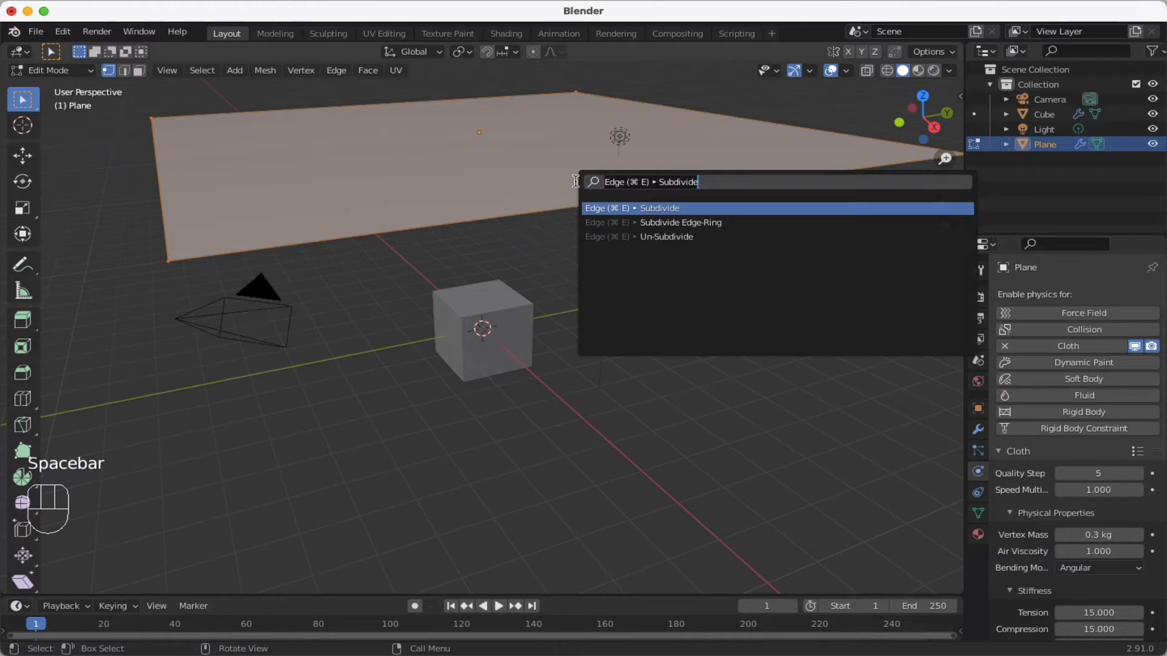
pyautogui.press('Return')
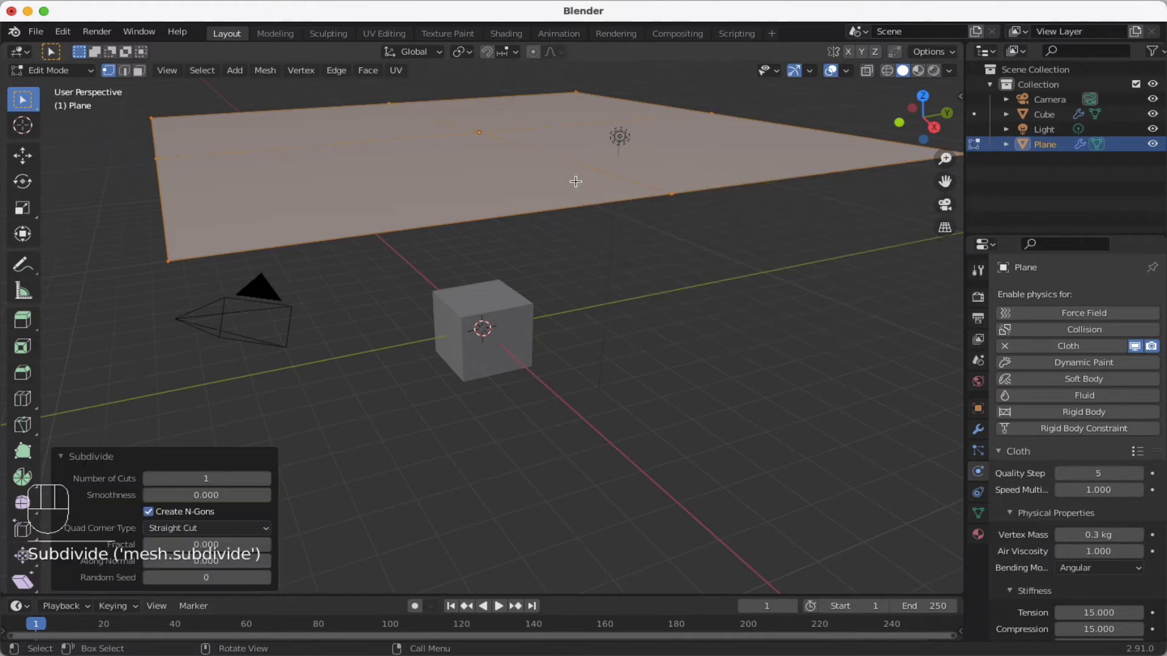
pyautogui.click(267, 480)
pyautogui.click(267, 479)
pyautogui.click(268, 480)
pyautogui.click(267, 479)
pyautogui.click(267, 480)
pyautogui.click(268, 479)
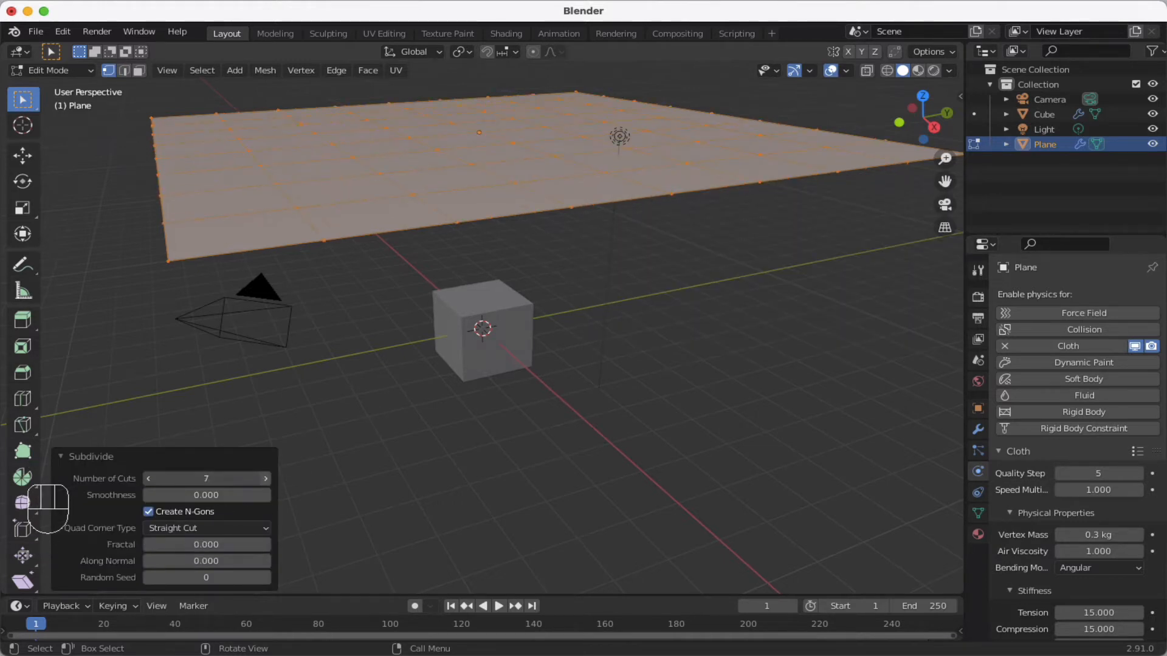
pyautogui.click(267, 479)
pyautogui.click(267, 479)
pyautogui.click(267, 479)
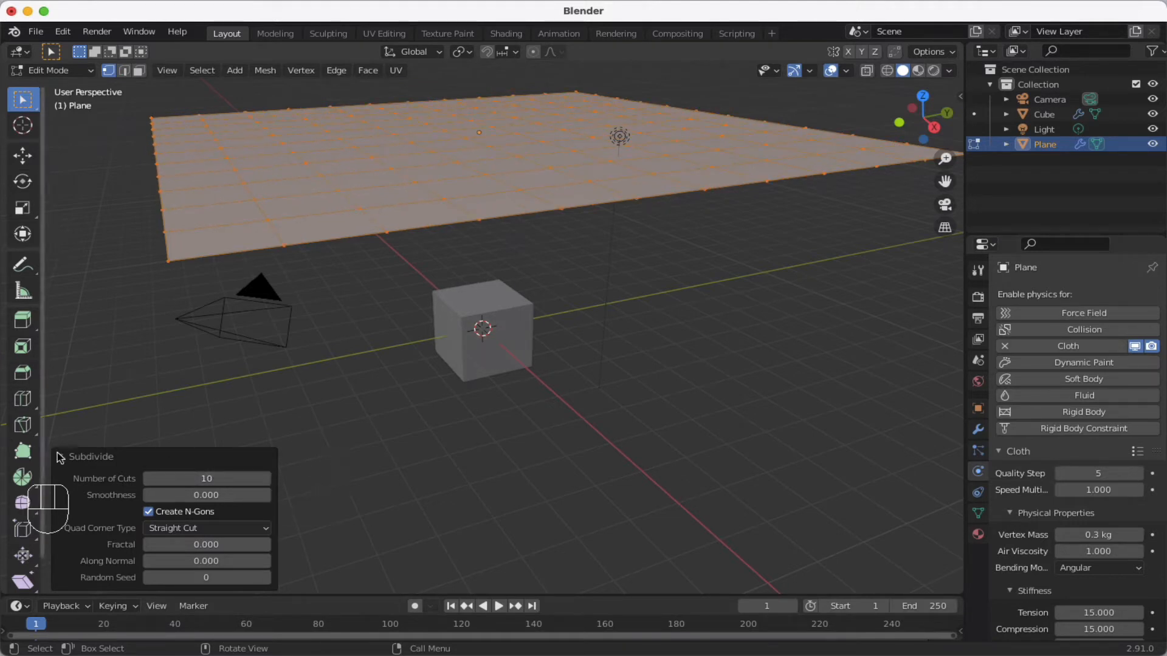
pyautogui.click(343, 422)
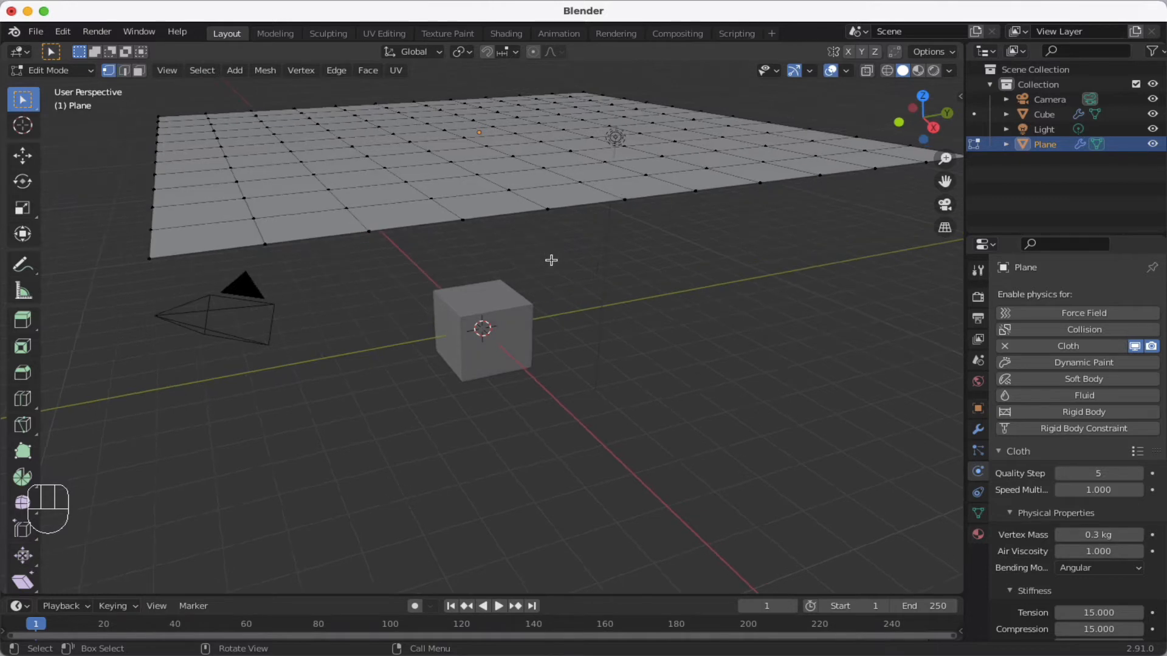
# Switch the viewport to orthographic projection and inspect the subdivided plane above the cube
pyautogui.press('KP_5')
pyautogui.scroll(-5, 554, 261)
pyautogui.scroll(5, 555, 262)
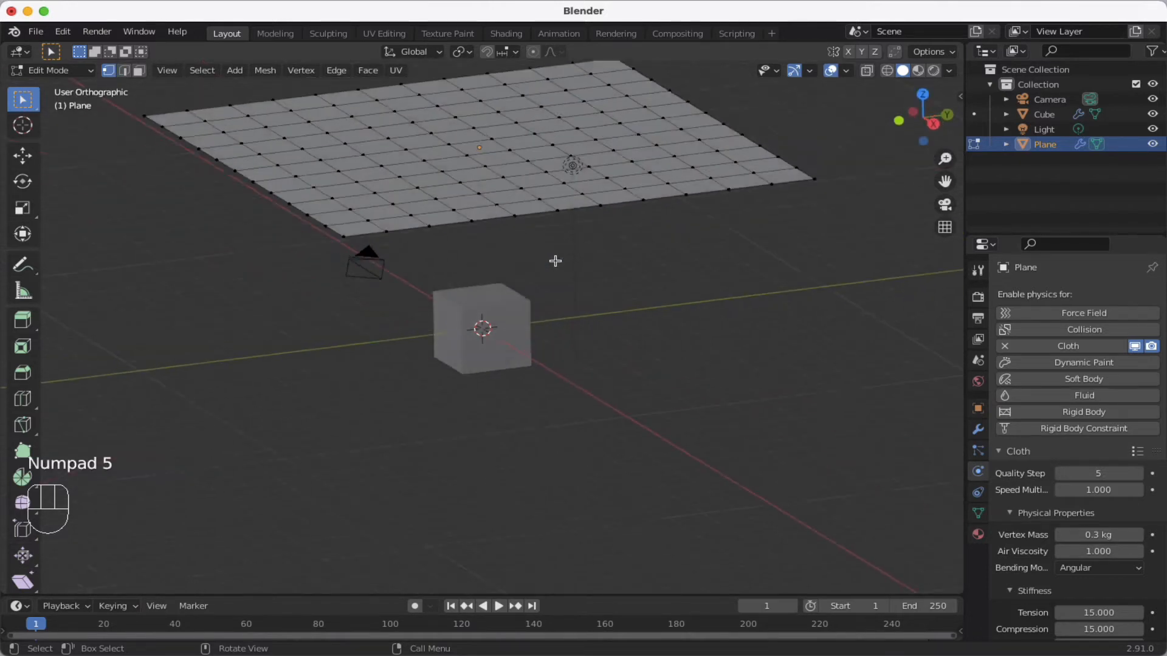
pyautogui.scroll(-3, 555, 261)
pyautogui.scroll(2, 556, 262)
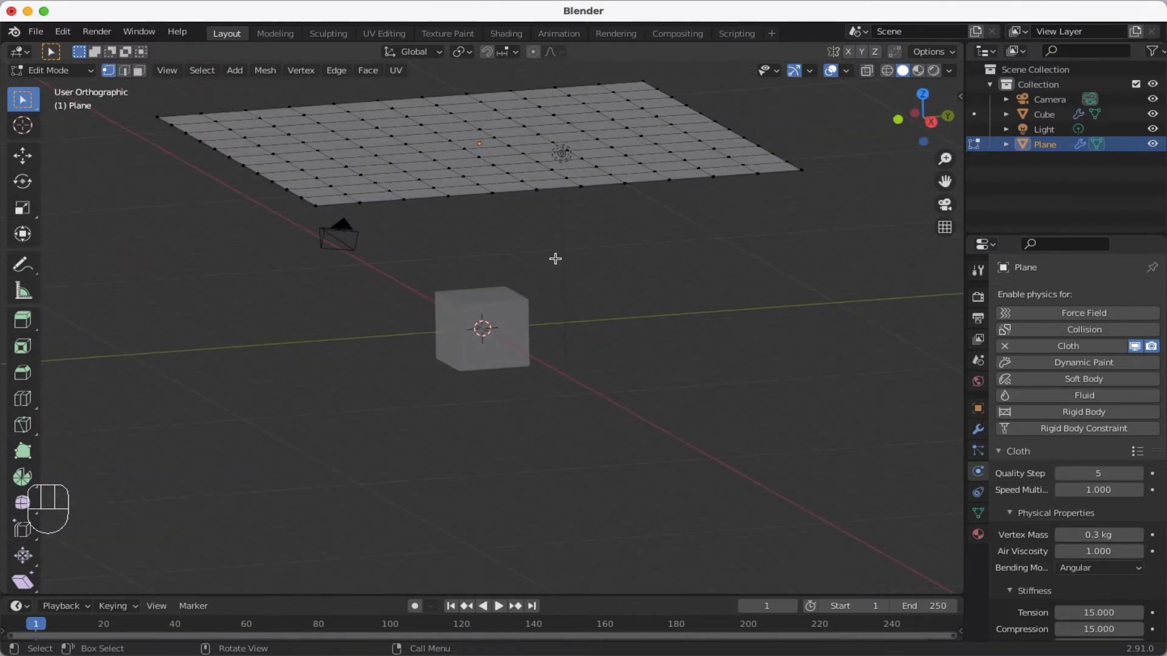
pyautogui.press('shift')
pyautogui.keyDown('shift'); pyautogui.moveTo(556, 252); pyautogui.dragTo(587, 284); pyautogui.keyUp('shift')
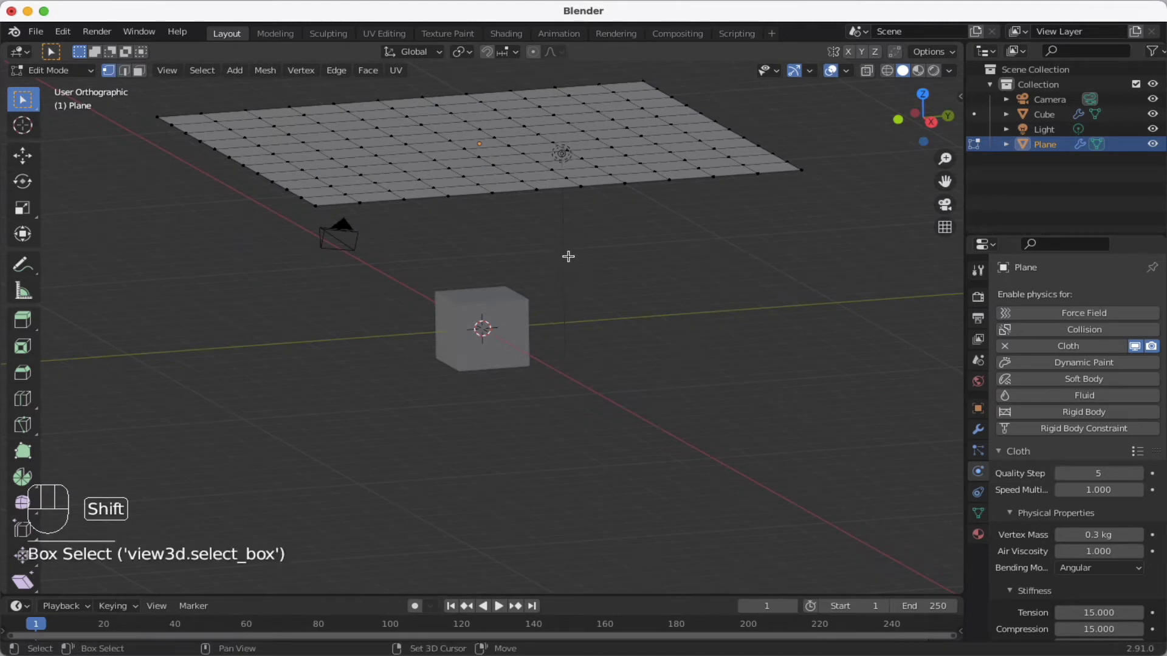
# Try to subdivide the plane's mesh again with the number of cuts set to 10
pyautogui.keyDown('shift'); pyautogui.scroll(4, 570, 258); pyautogui.keyUp('shift')
pyautogui.keyDown('shift'); pyautogui.scroll(5, 571, 259); pyautogui.keyUp('shift')
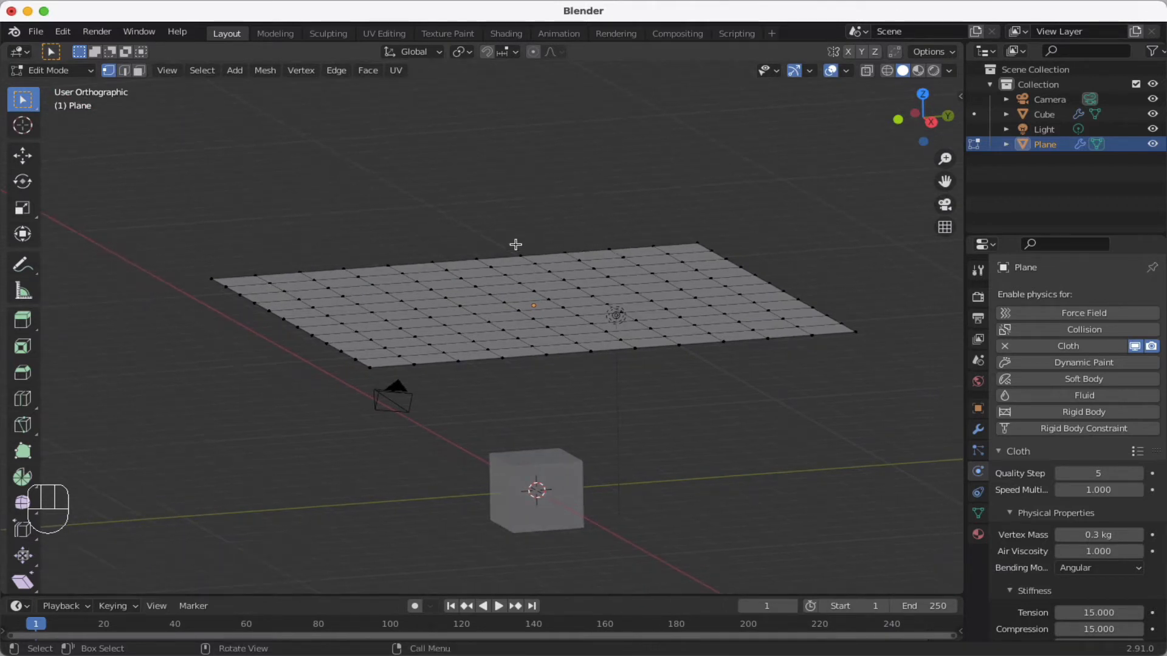
pyautogui.click(267, 73)
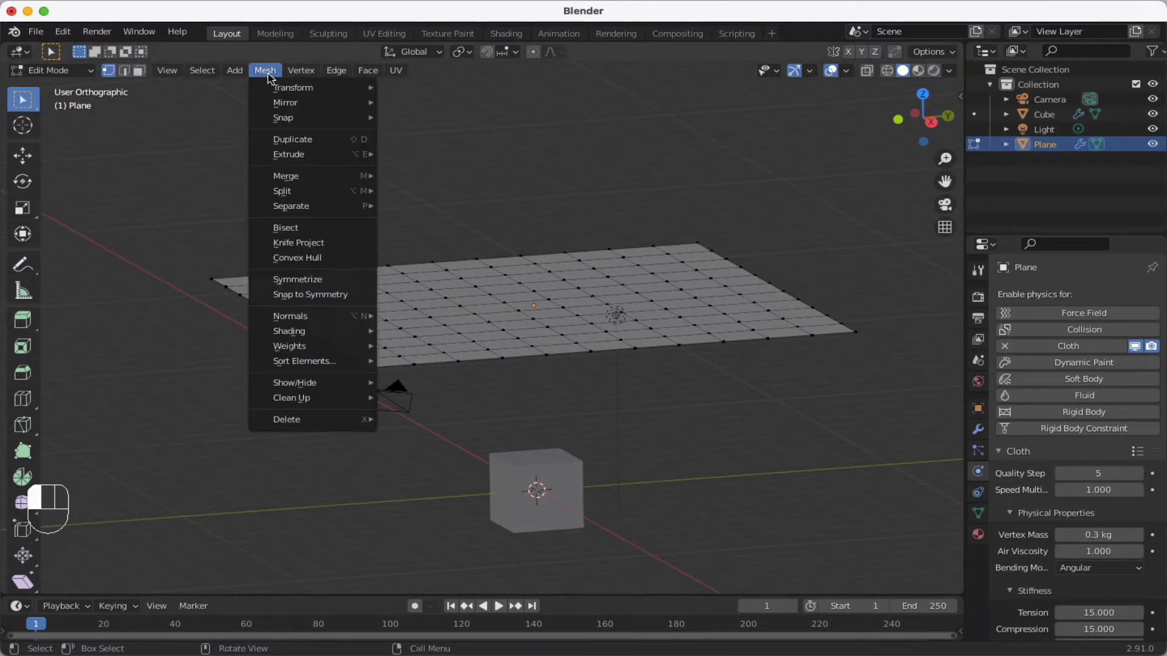
pyautogui.click(297, 72)
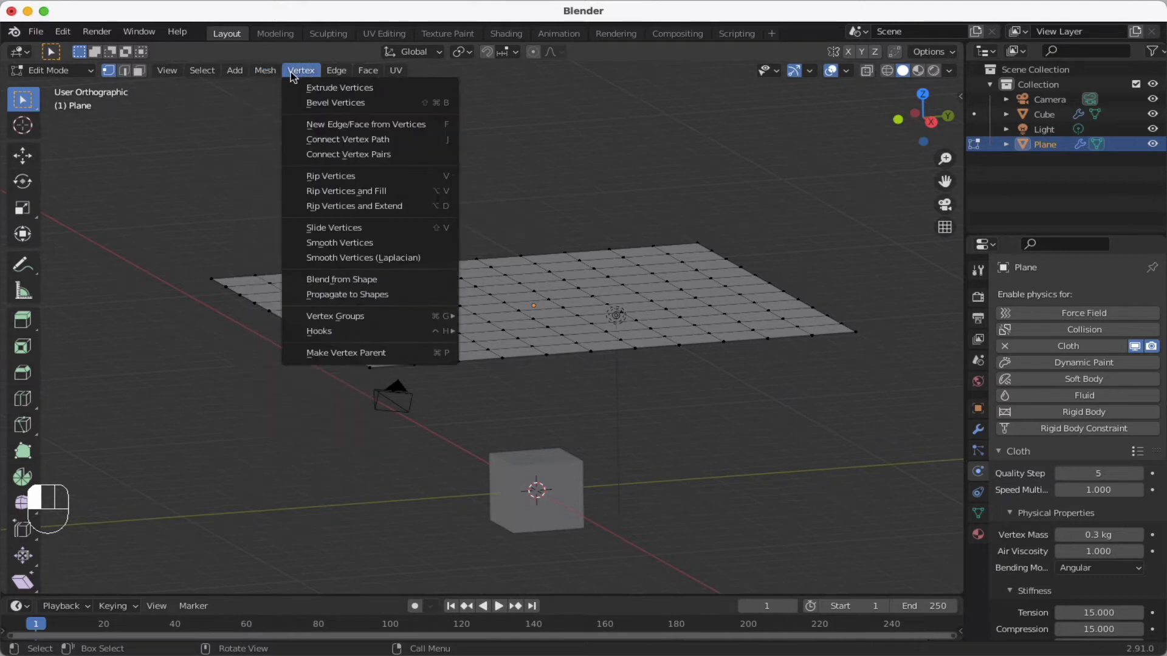
pyautogui.click(204, 72)
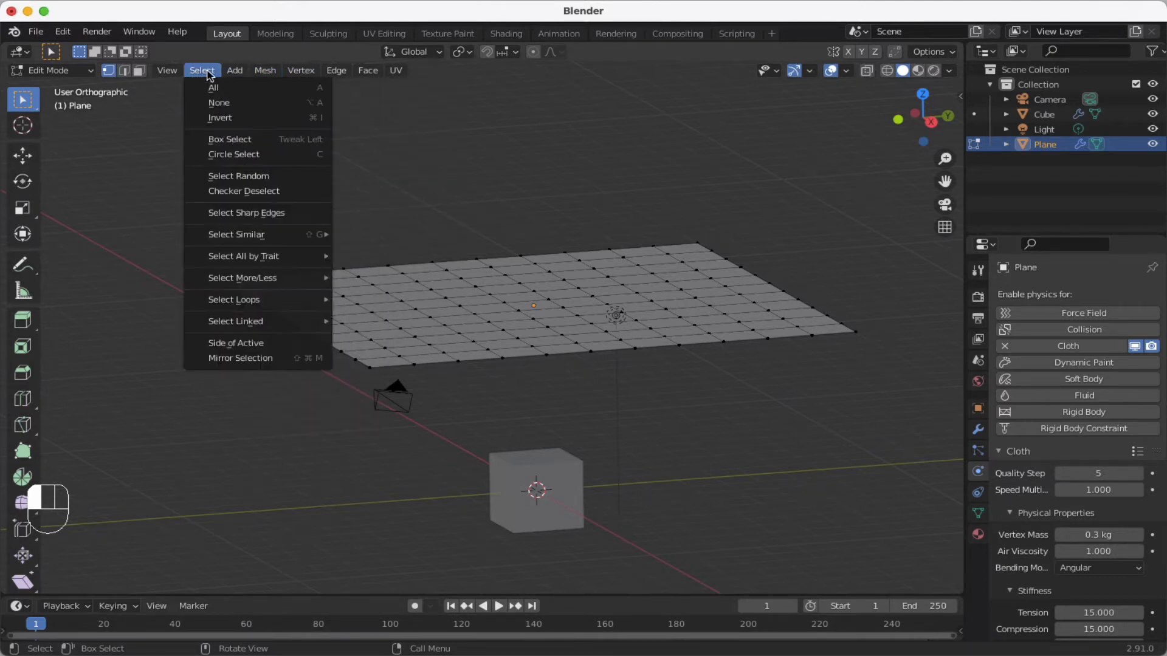
pyautogui.moveTo(234, 73)
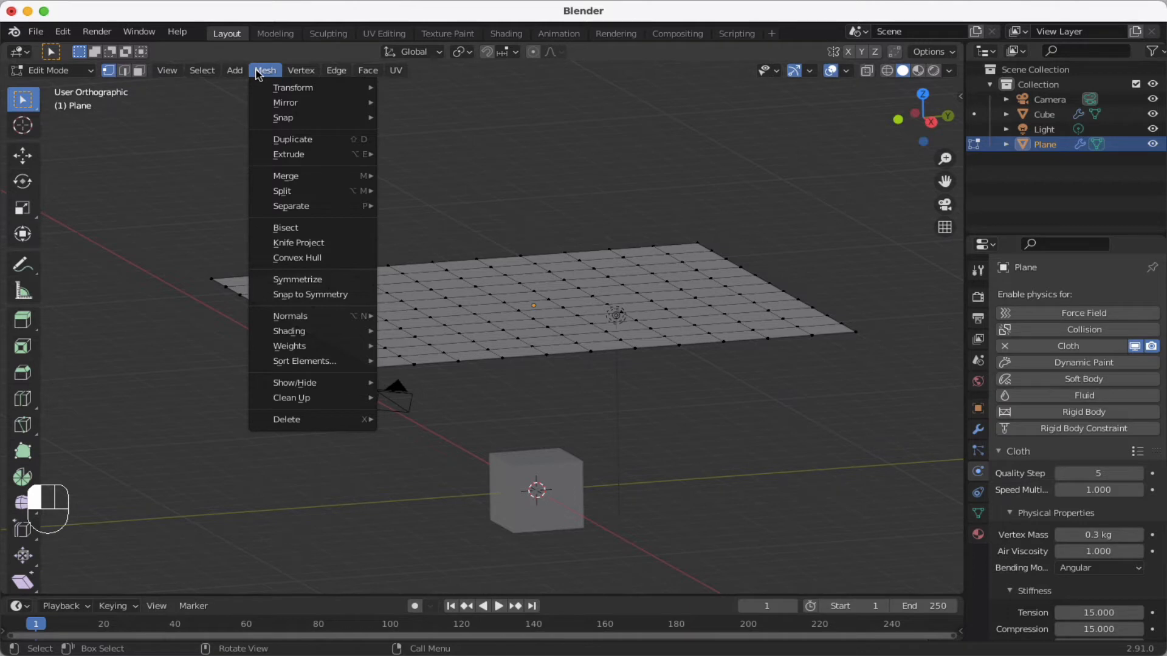
pyautogui.moveTo(298, 75)
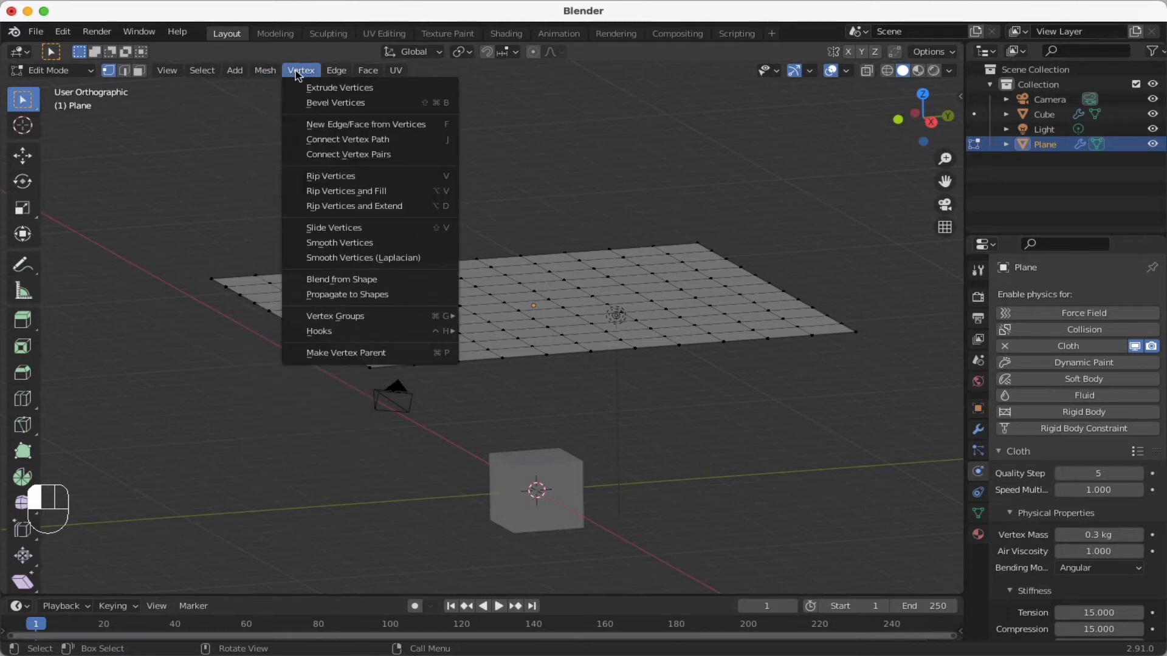
pyautogui.moveTo(338, 73)
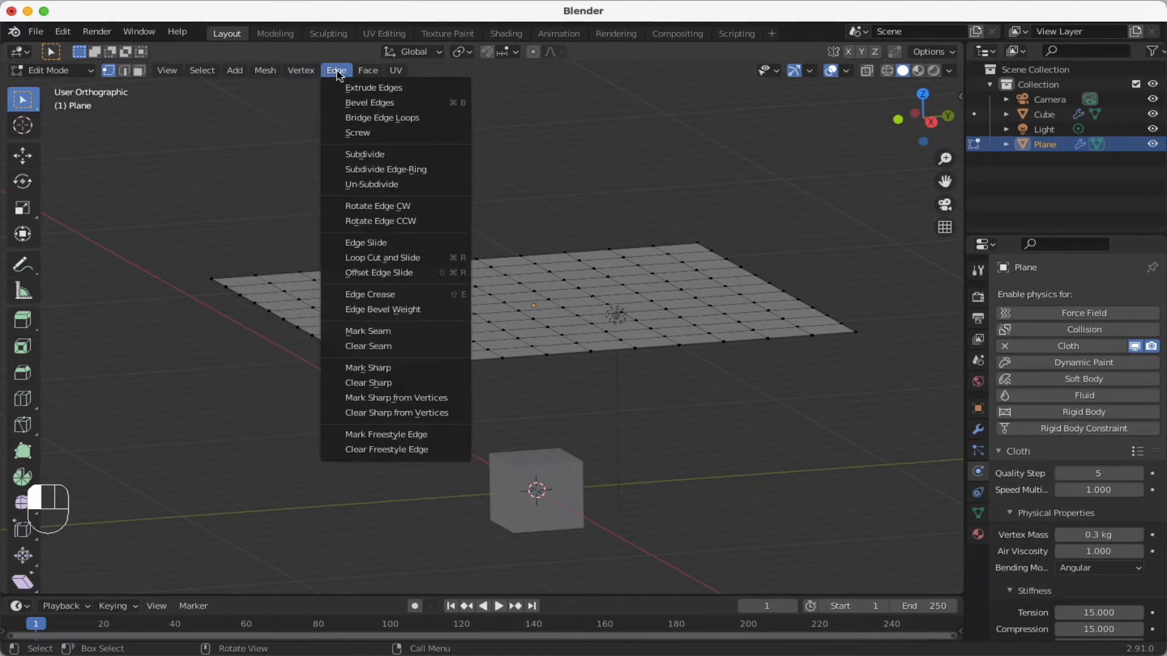
pyautogui.click(423, 159)
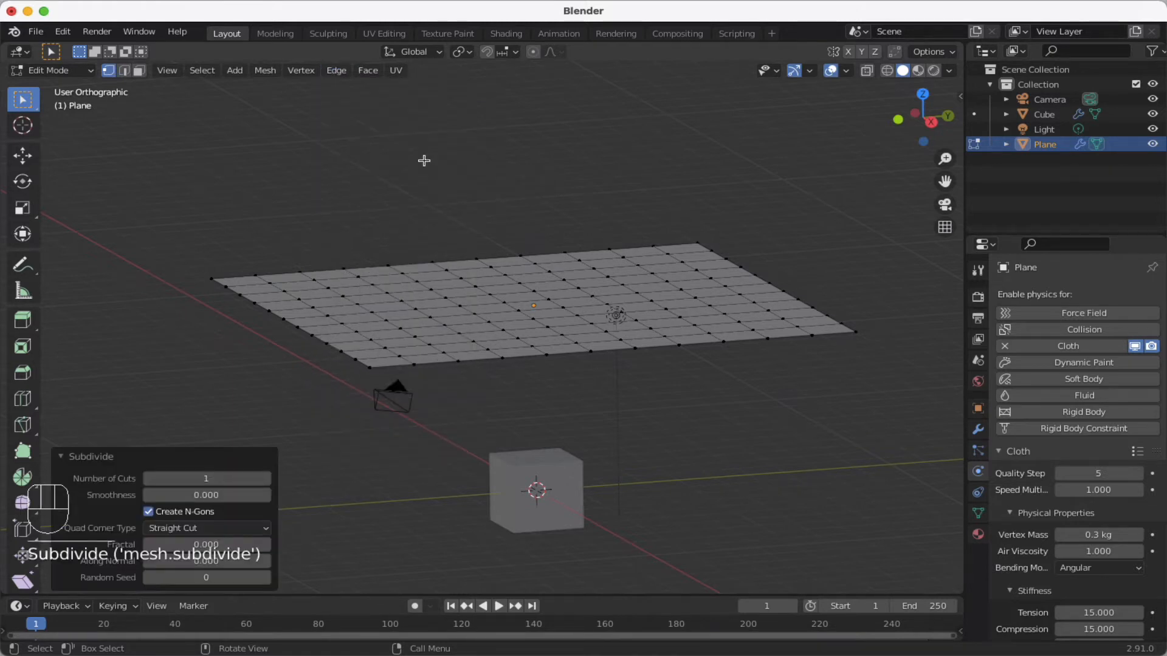
pyautogui.click(267, 478)
pyautogui.click(268, 478)
pyautogui.click(267, 479)
pyautogui.click(267, 480)
pyautogui.click(268, 480)
pyautogui.click(267, 480)
pyautogui.click(267, 479)
pyautogui.click(267, 479)
pyautogui.click(268, 479)
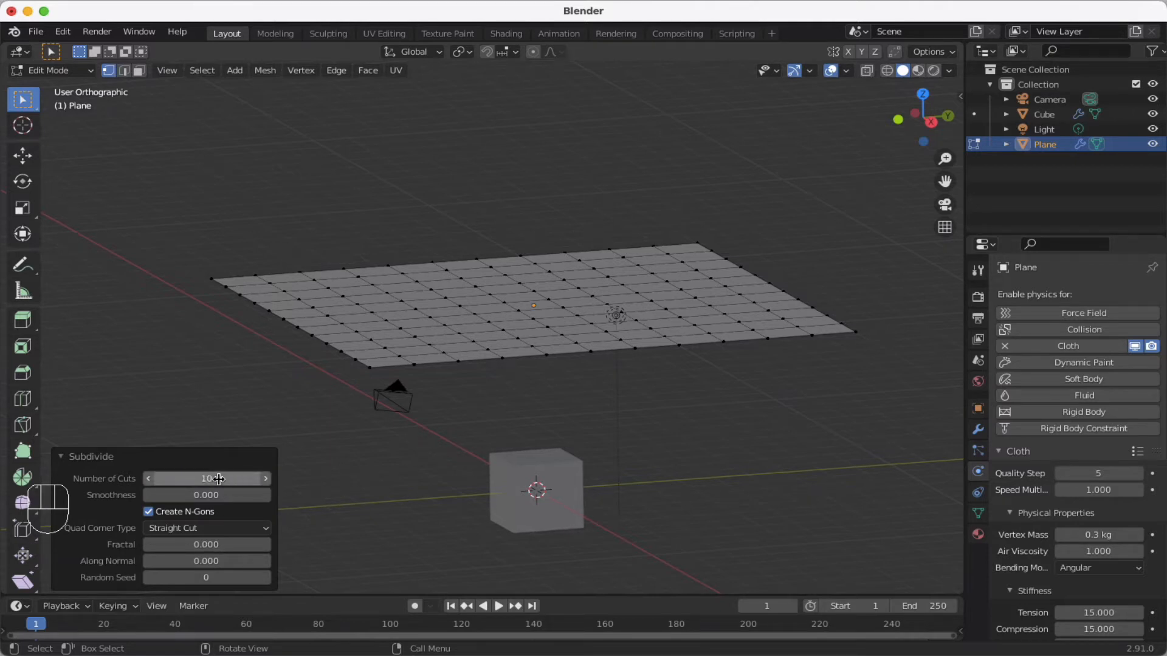
pyautogui.press('Escape')
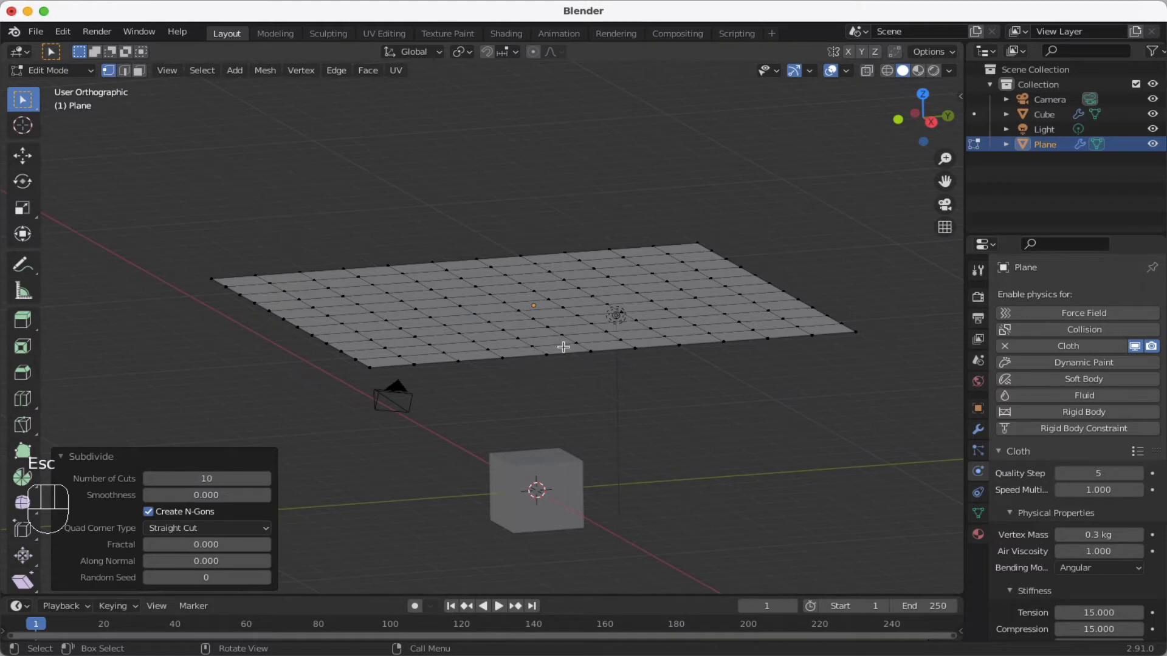
# Select the plane's entire mesh, subdivide it with 2 cuts and return to Object Mode
pyautogui.press('a')
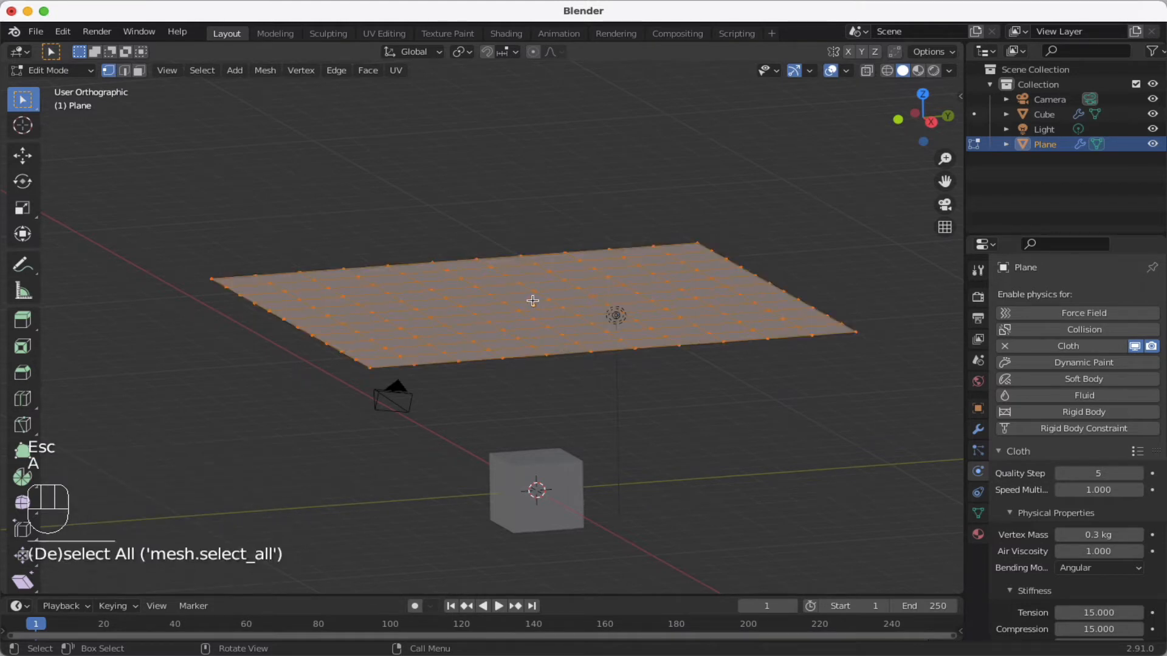
pyautogui.click(344, 71)
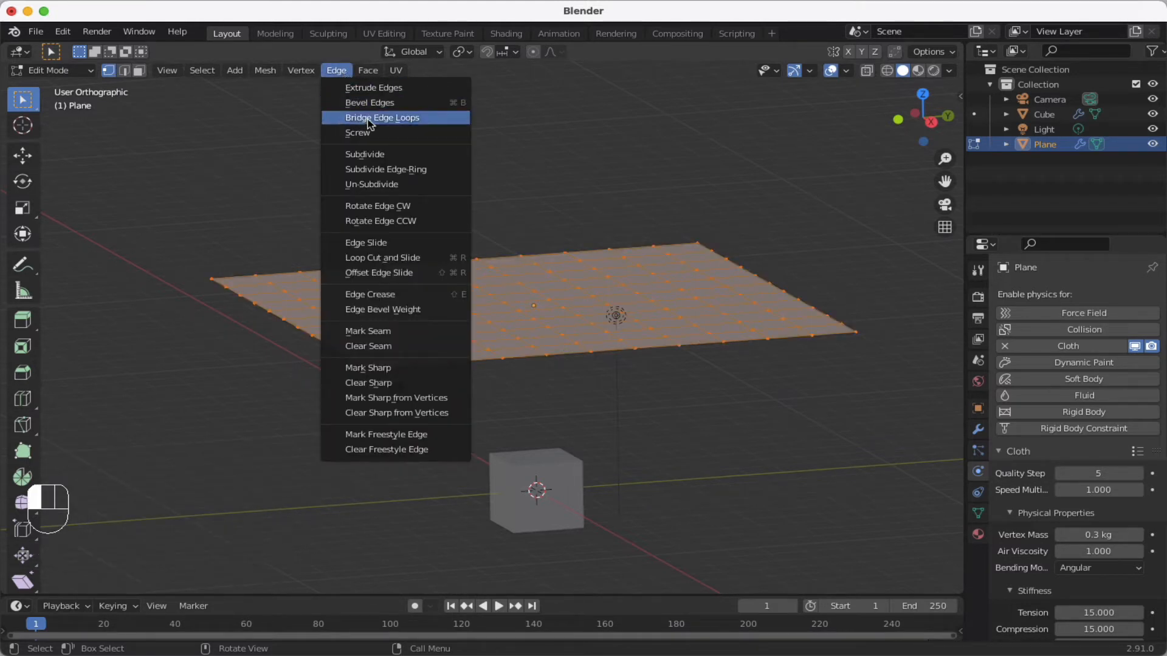
pyautogui.click(373, 154)
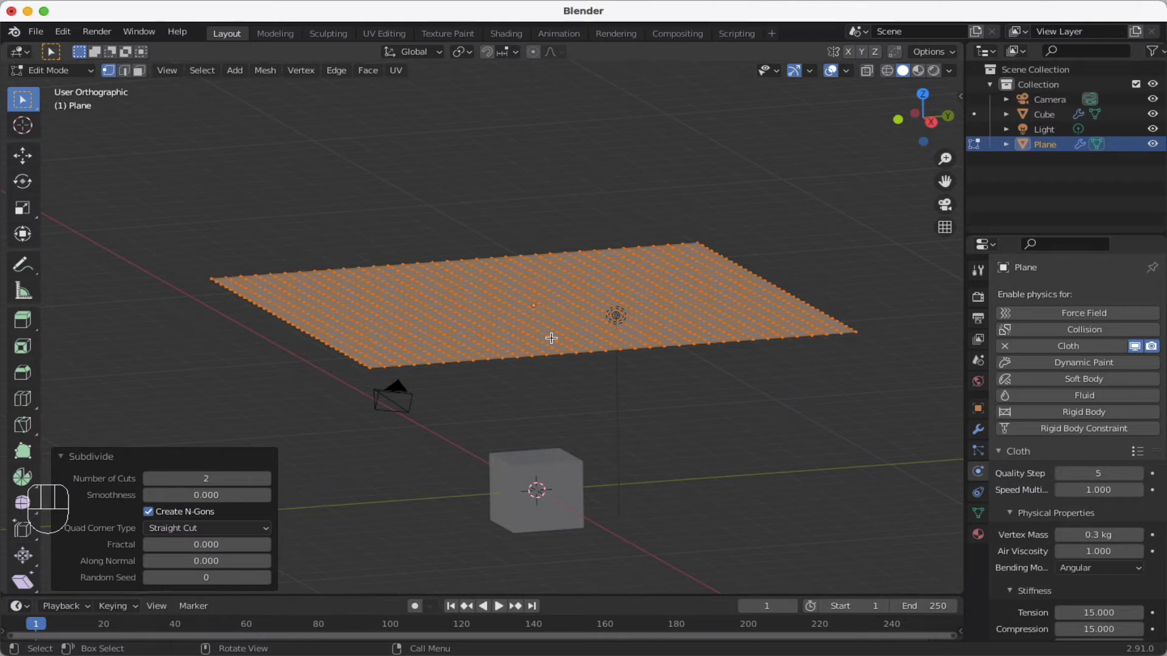
pyautogui.press('Tab')
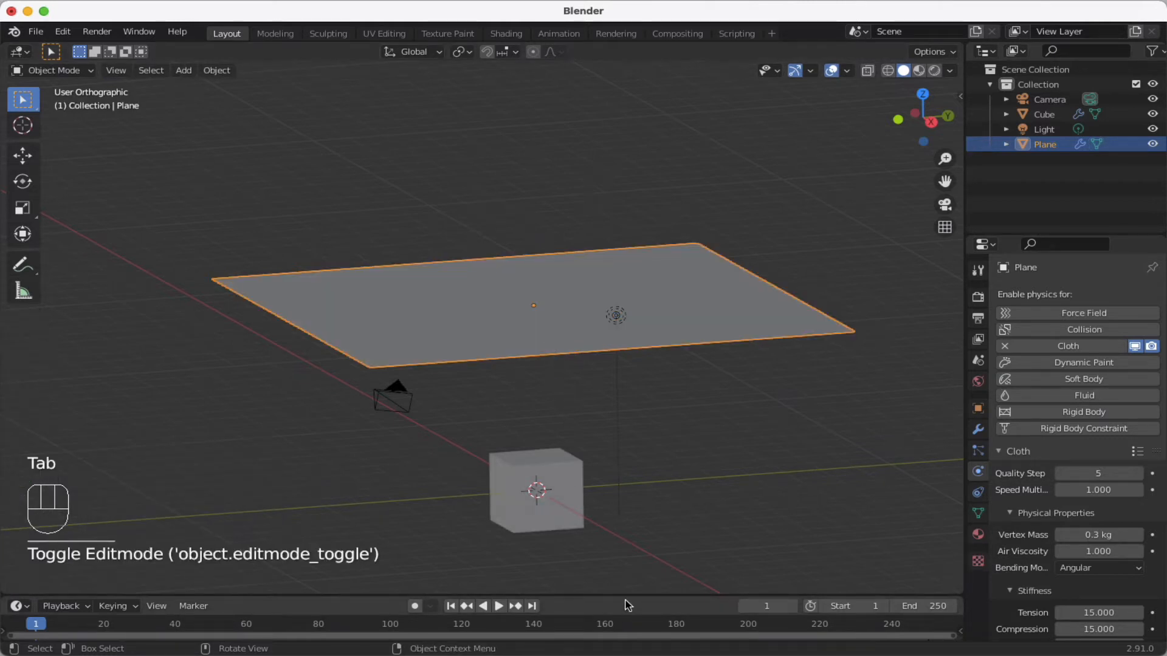
# Play the cloth simulation, stop it at frame 83 and inspect how the plane drapes over the cube
pyautogui.click(499, 606)
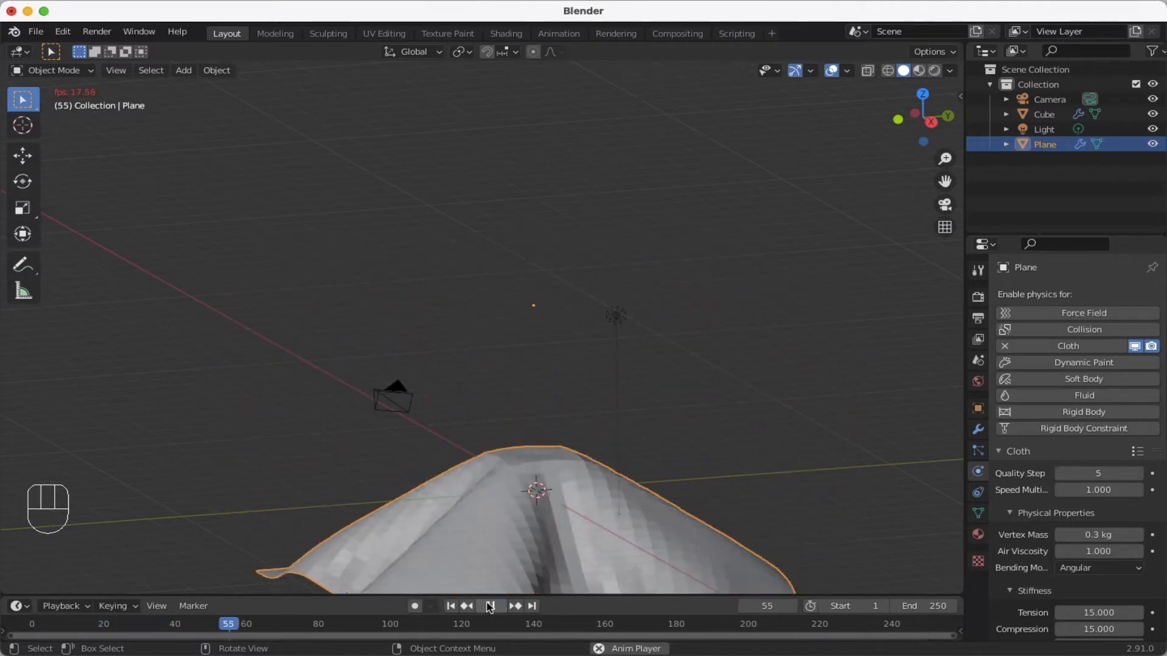
pyautogui.click(490, 606)
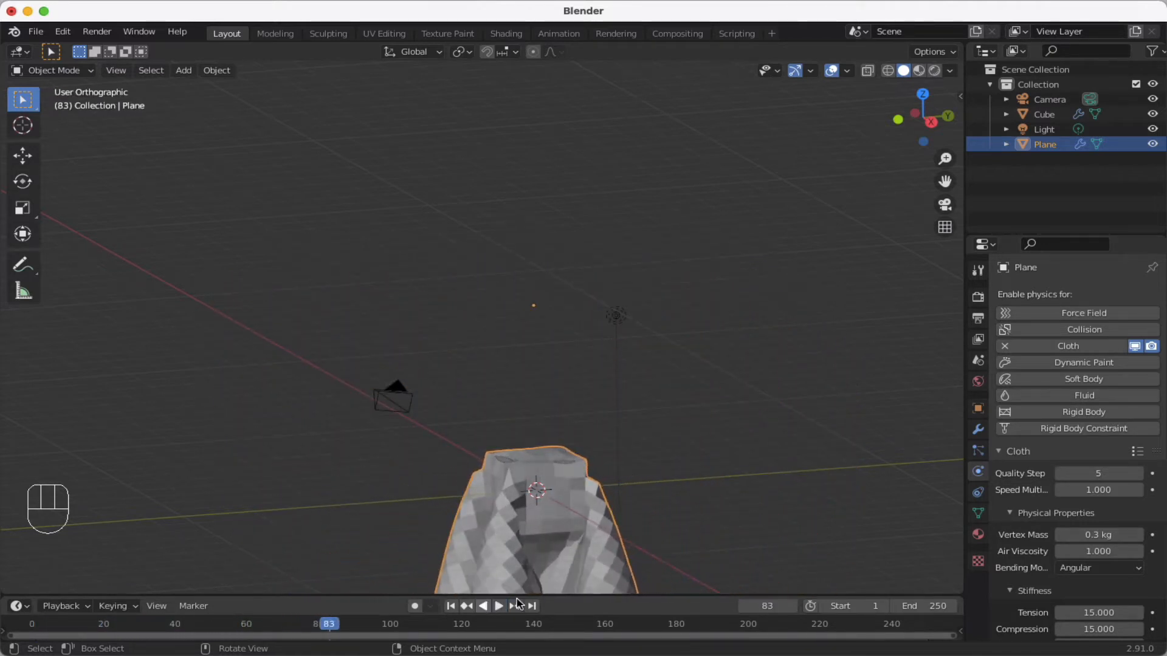
pyautogui.keyDown('shift'); pyautogui.scroll(-5, 654, 489); pyautogui.keyUp('shift')
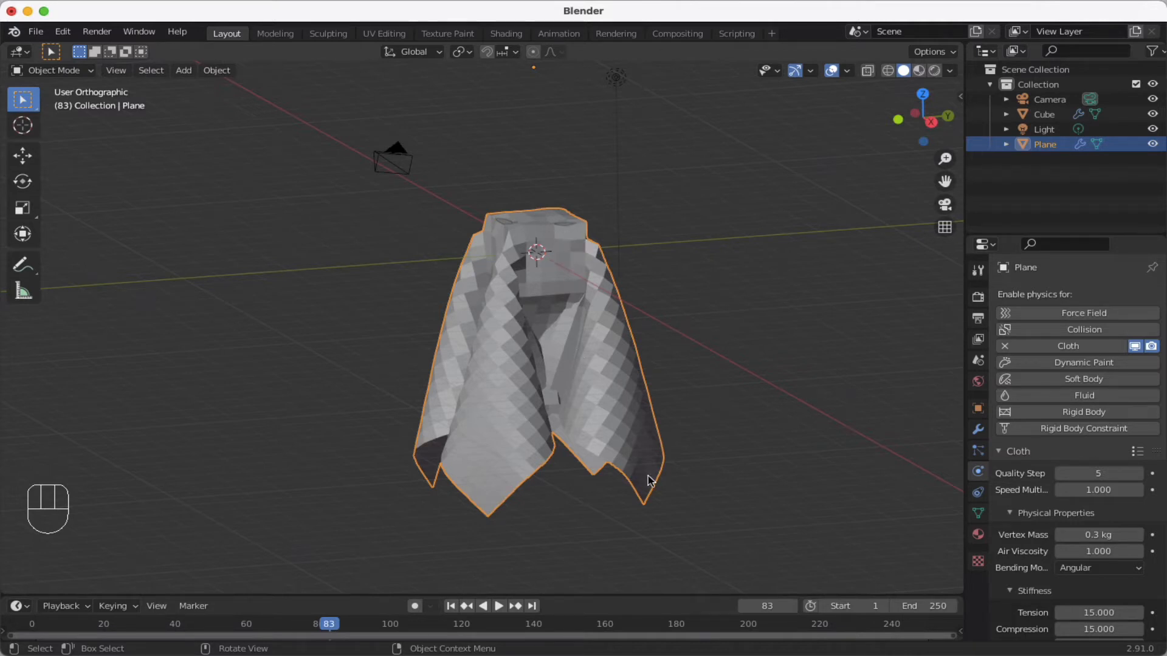
# Replay the cloth simulation from the first frame in short stretches and stop it at frame 75
pyautogui.click(450, 606)
pyautogui.click(496, 606)
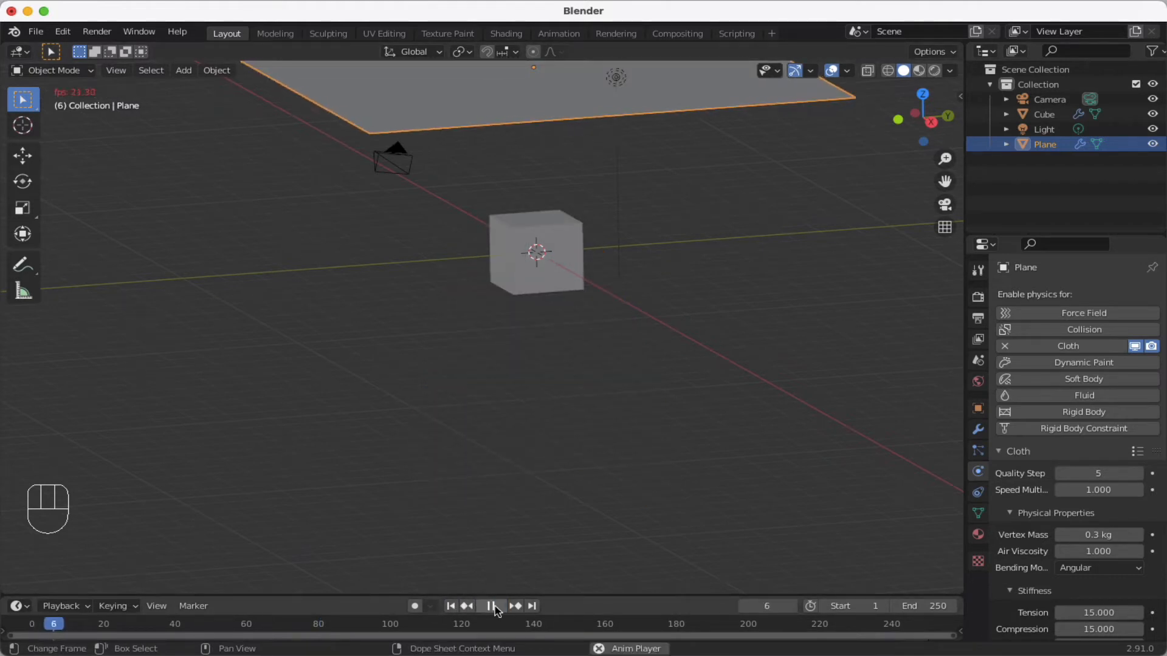
pyautogui.click(491, 605)
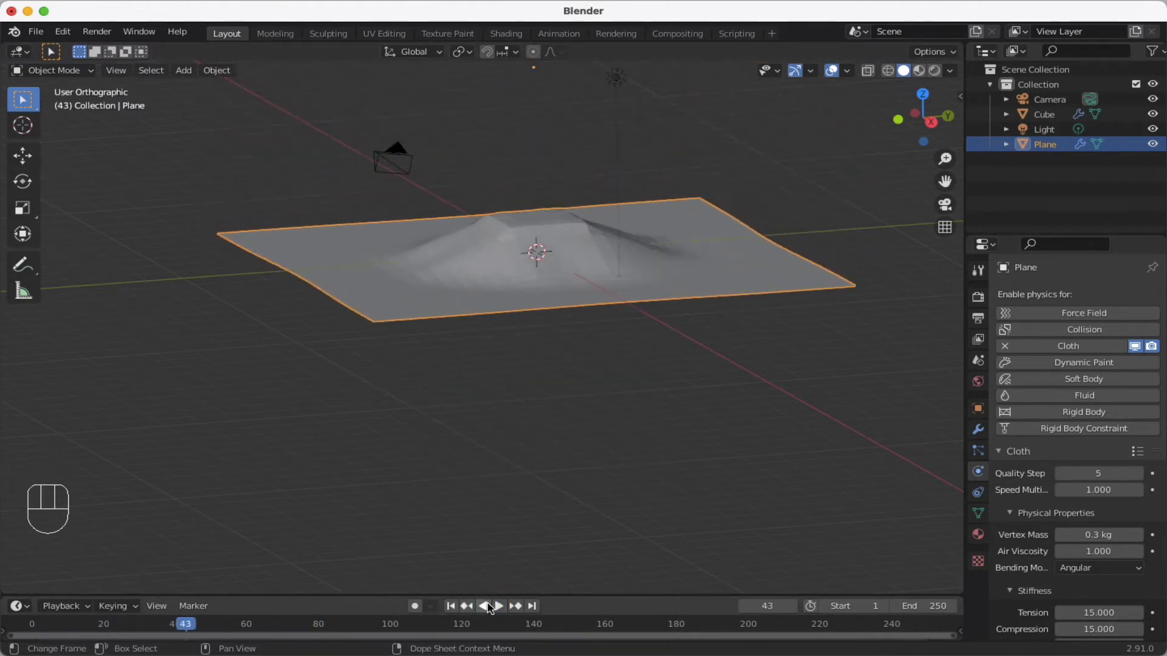
pyautogui.click(489, 606)
pyautogui.click(498, 606)
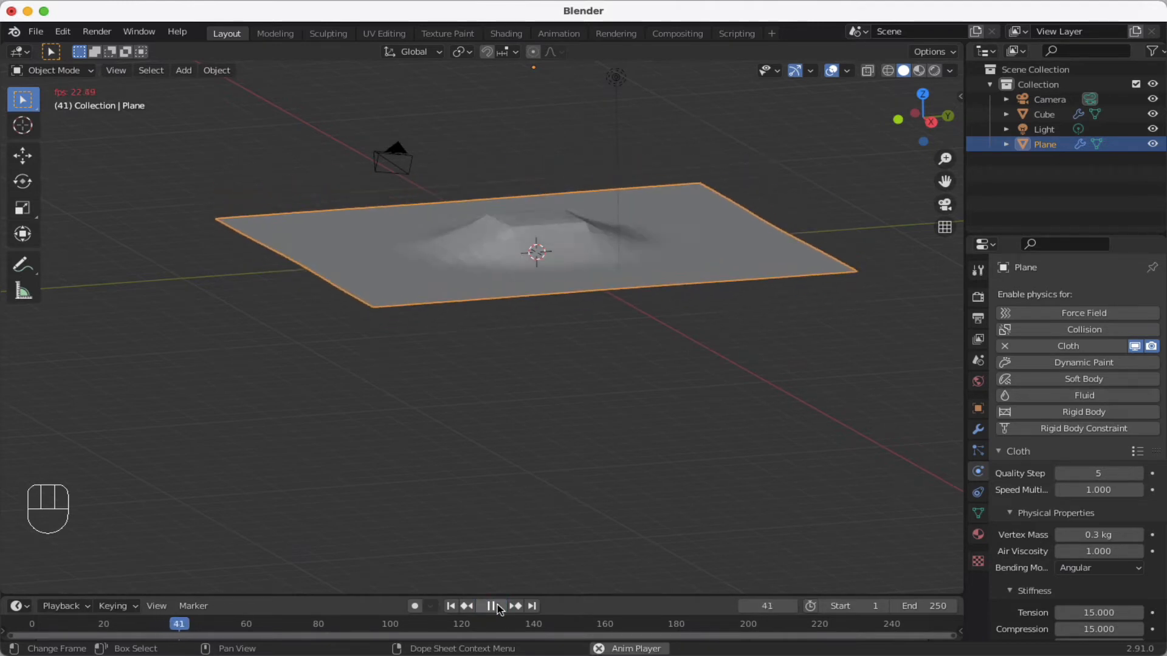
pyautogui.click(497, 606)
pyautogui.click(498, 606)
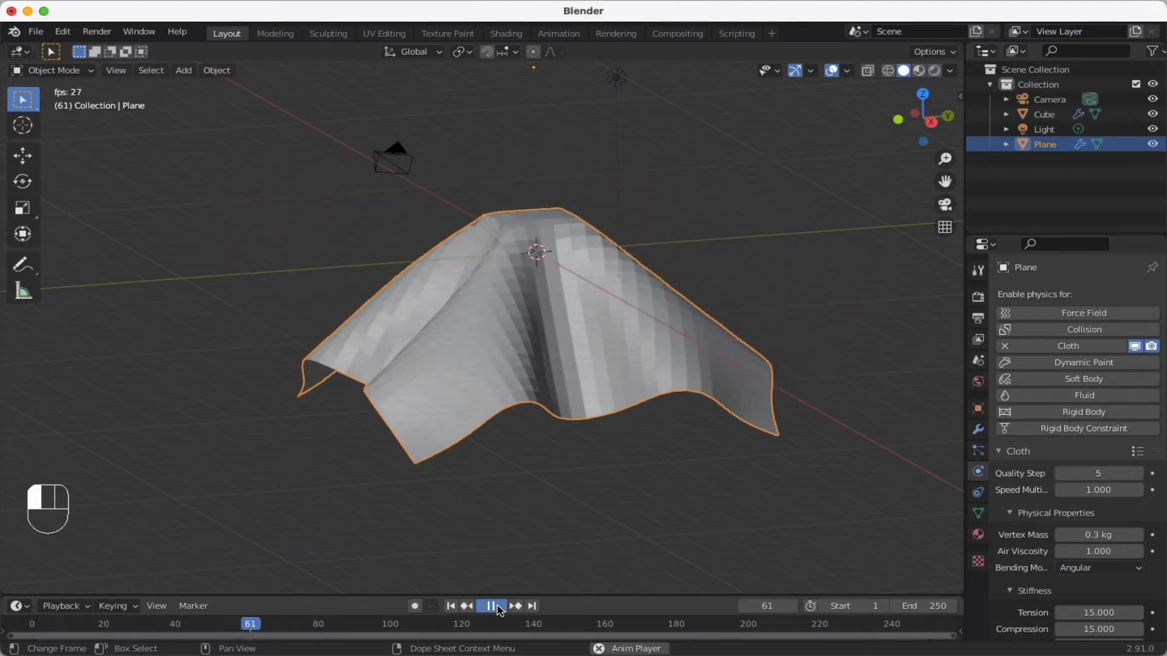
pyautogui.click(499, 606)
pyautogui.click(498, 606)
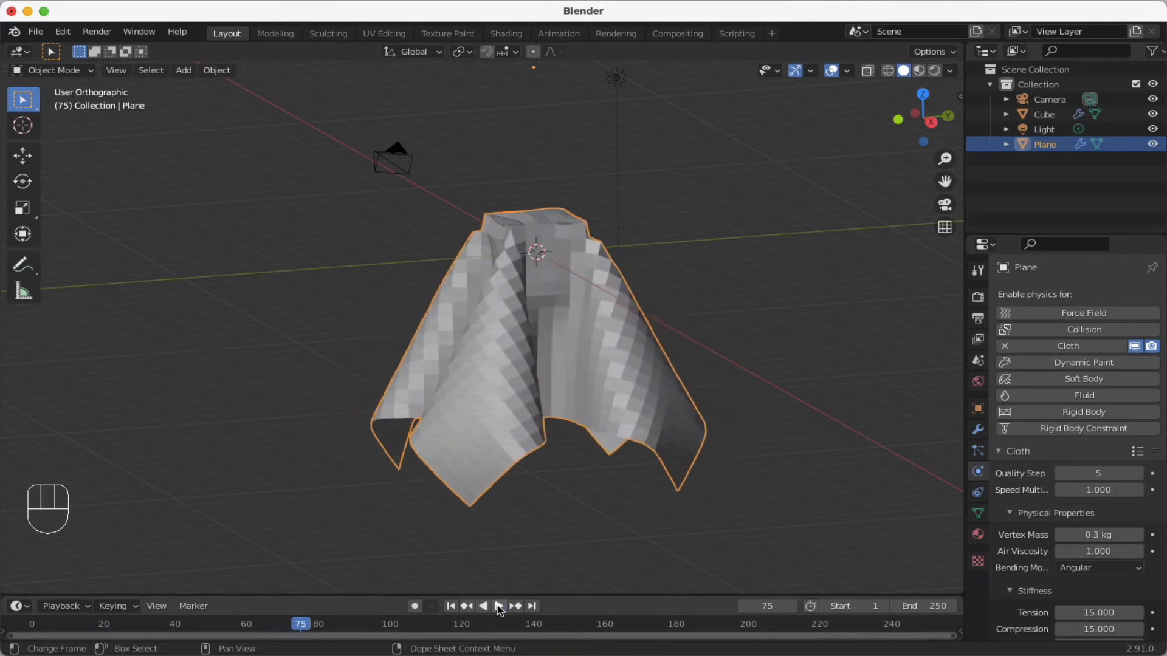
pyautogui.click(498, 606)
pyautogui.moveTo(301, 626)
pyautogui.mouseDown()
pyautogui.moveTo(273, 627)
pyautogui.moveTo(321, 627)
pyautogui.moveTo(302, 628)
pyautogui.mouseUp()
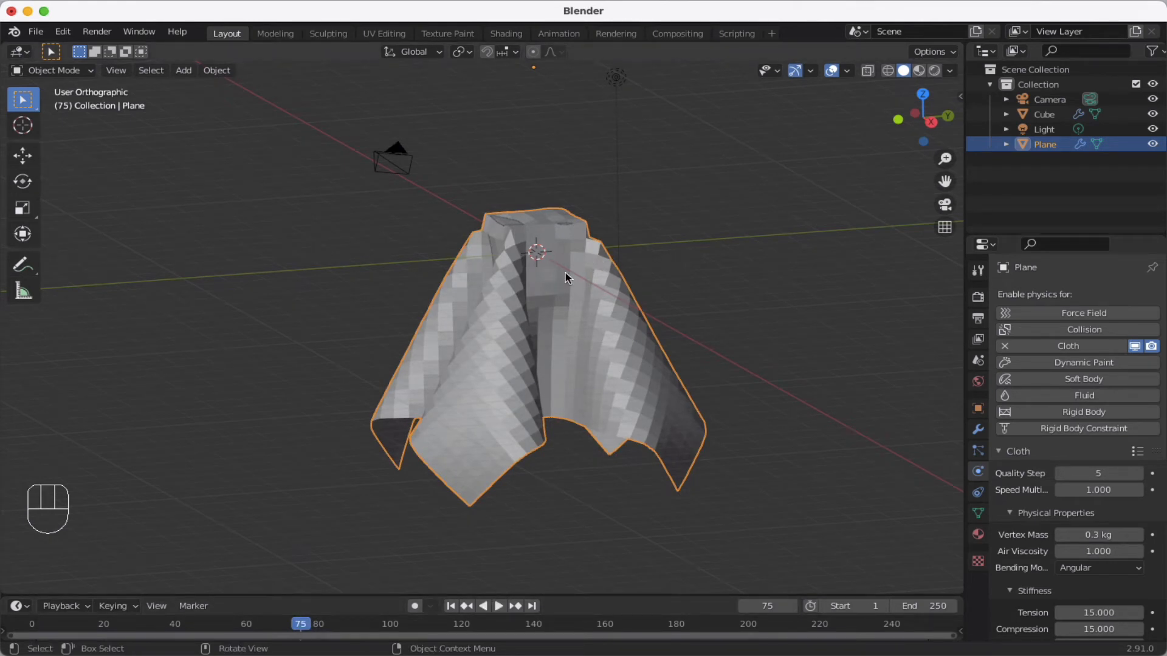
# Apply Shade Smooth to the draped plane
pyautogui.rightClick(614, 331)
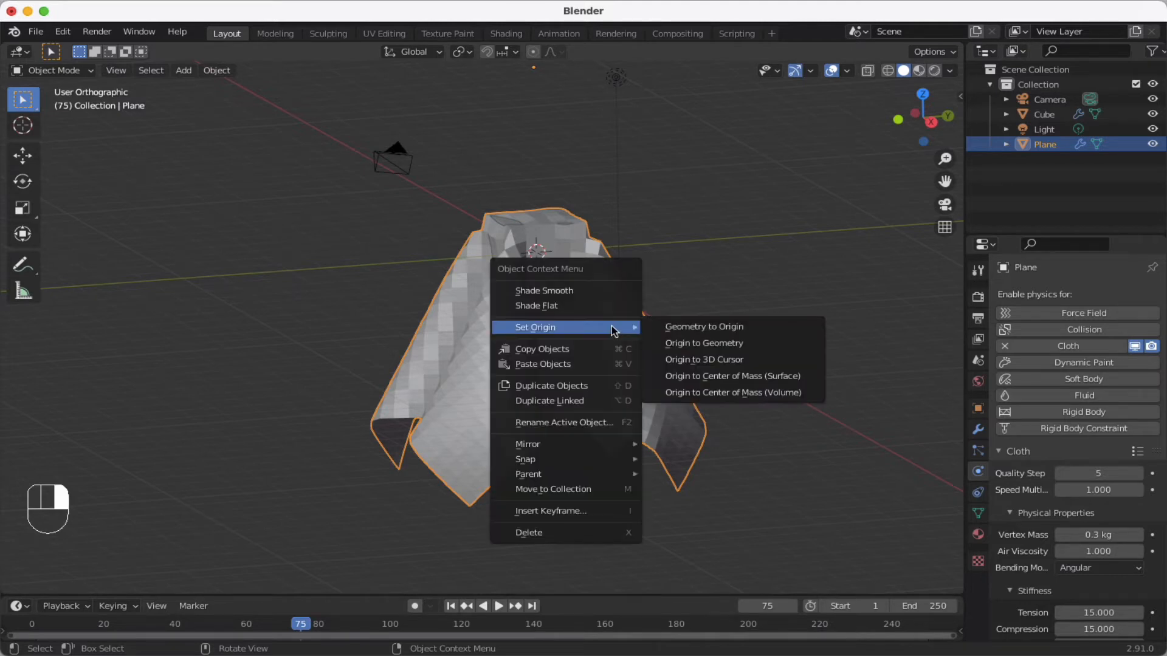
pyautogui.click(569, 291)
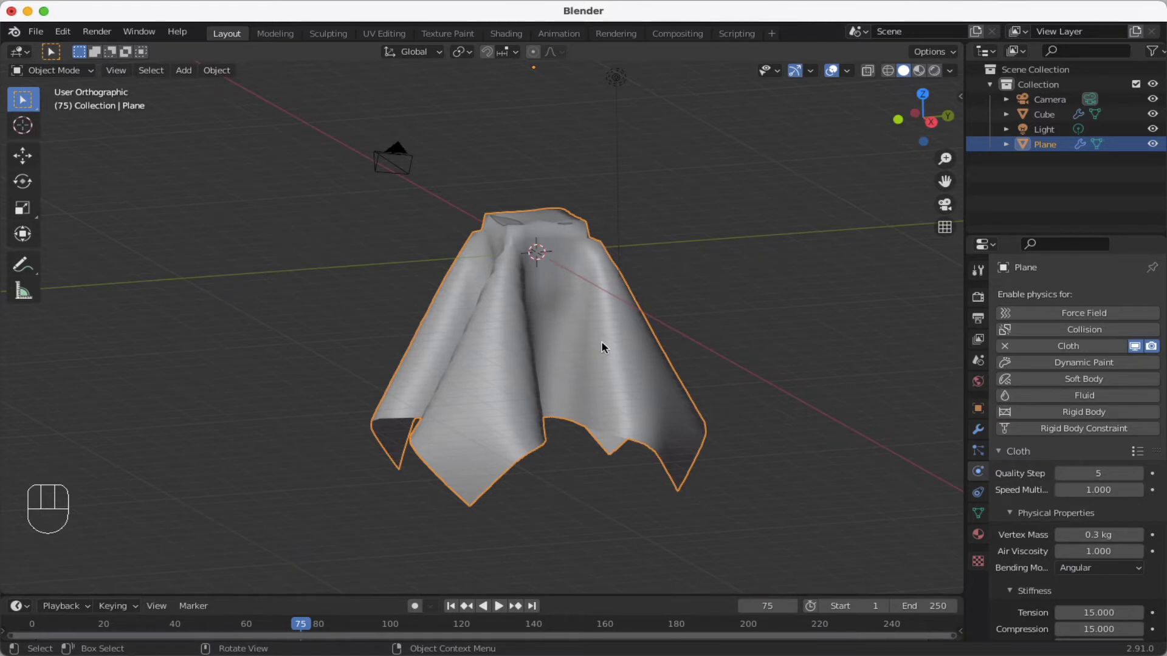
# Select the cube underneath the draped cloth and delete it
pyautogui.click(502, 220)
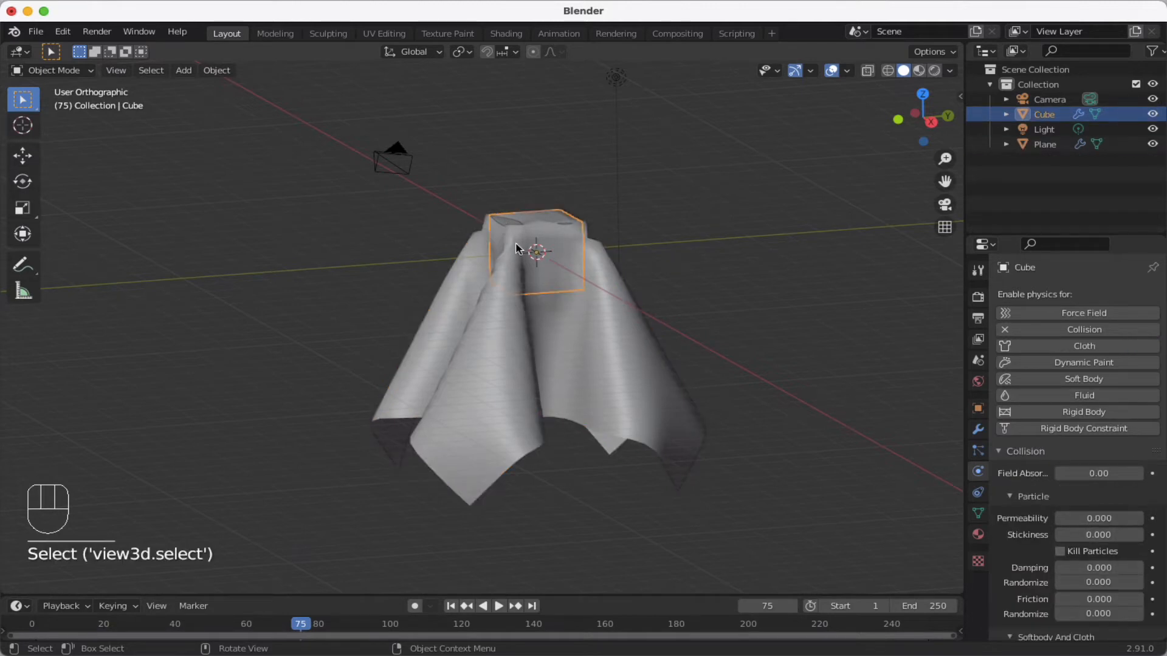
pyautogui.press('x')
pyautogui.click(496, 249)
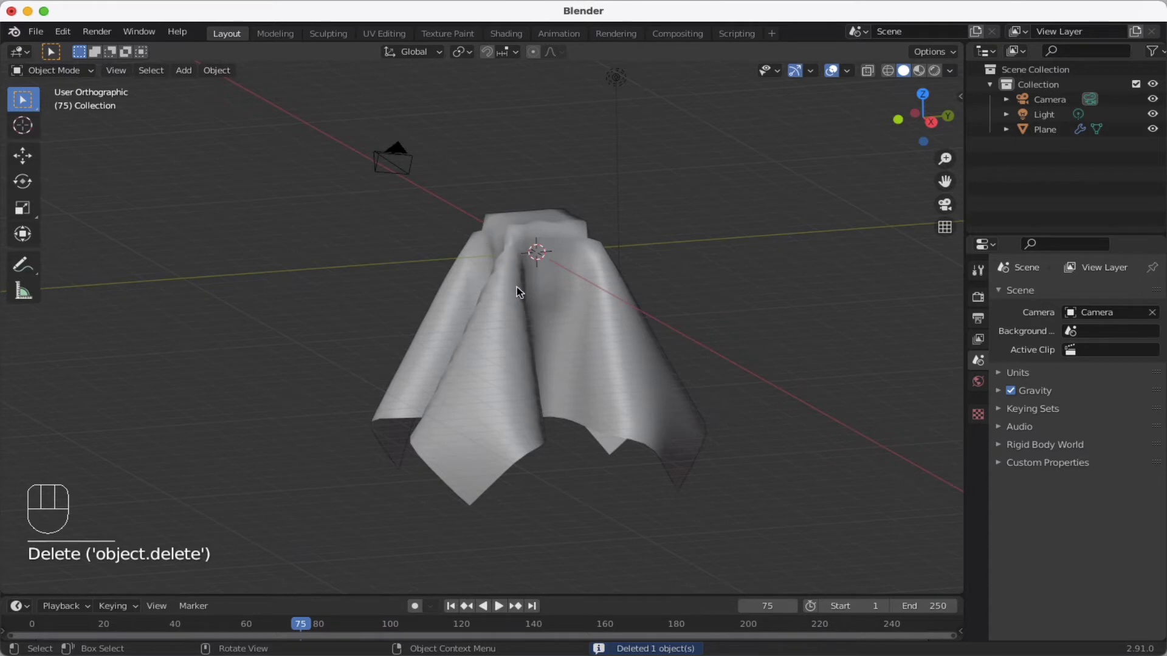
# Examine the folds and hanging corners of the draped cloth from several sides
pyautogui.hscroll(10, 516, 288)
pyautogui.hscroll(-5, 516, 288)
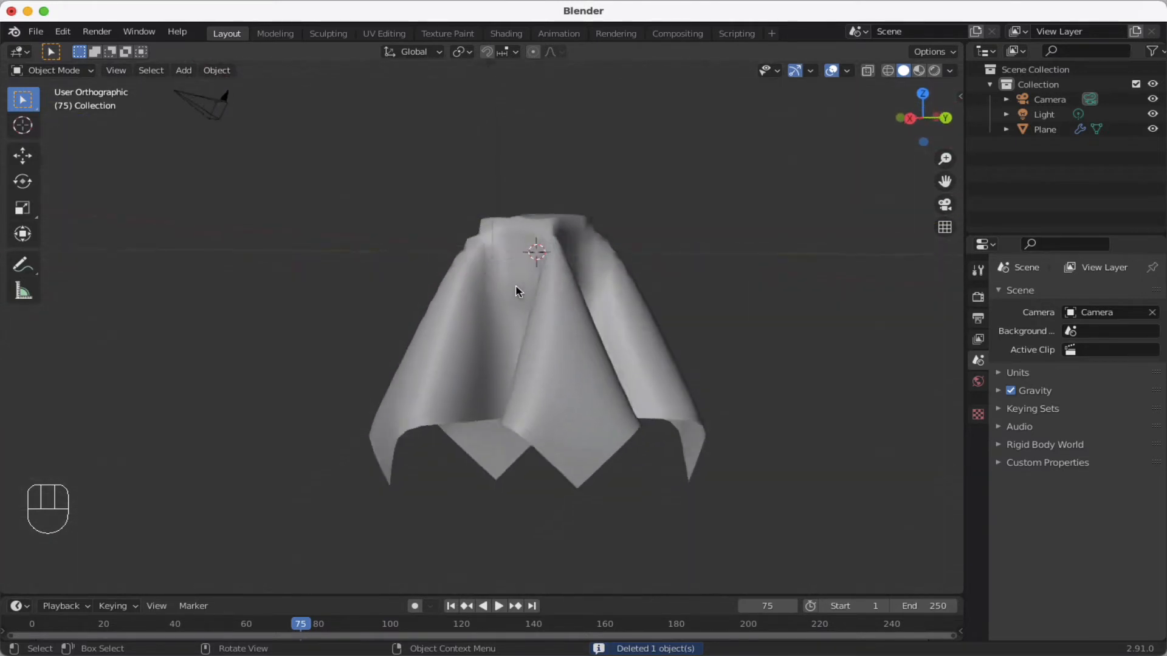
pyautogui.scroll(10, 516, 286)
pyautogui.hscroll(-10, 515, 287)
pyautogui.scroll(-5, 514, 287)
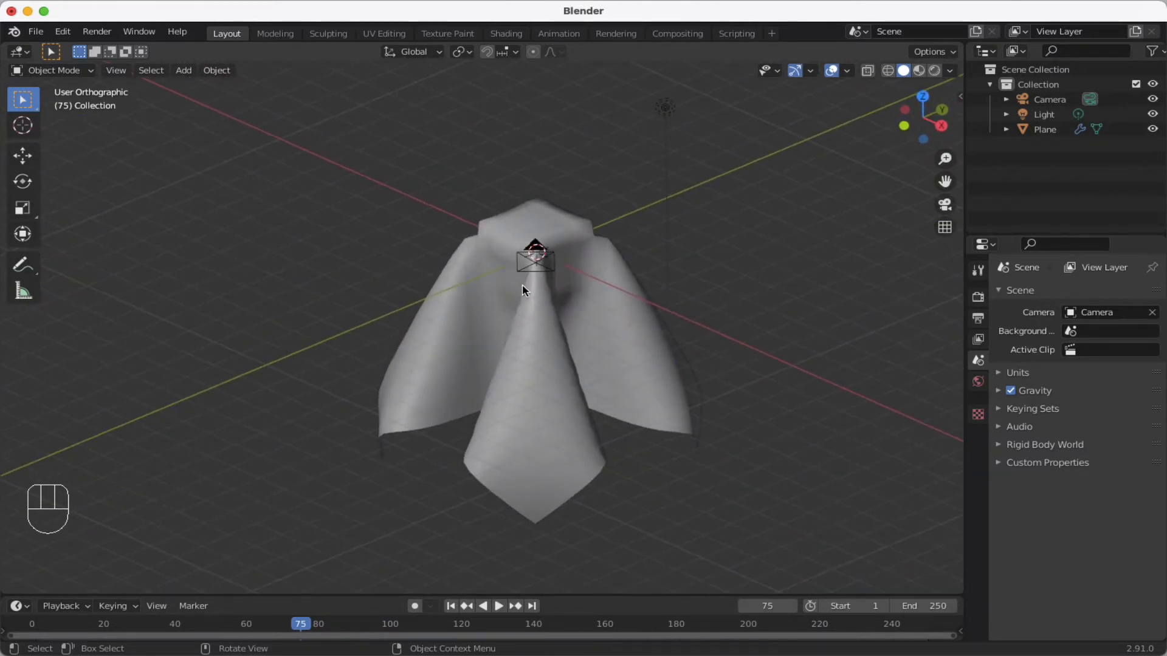
pyautogui.scroll(-4, 523, 283)
pyautogui.hscroll(10, 524, 283)
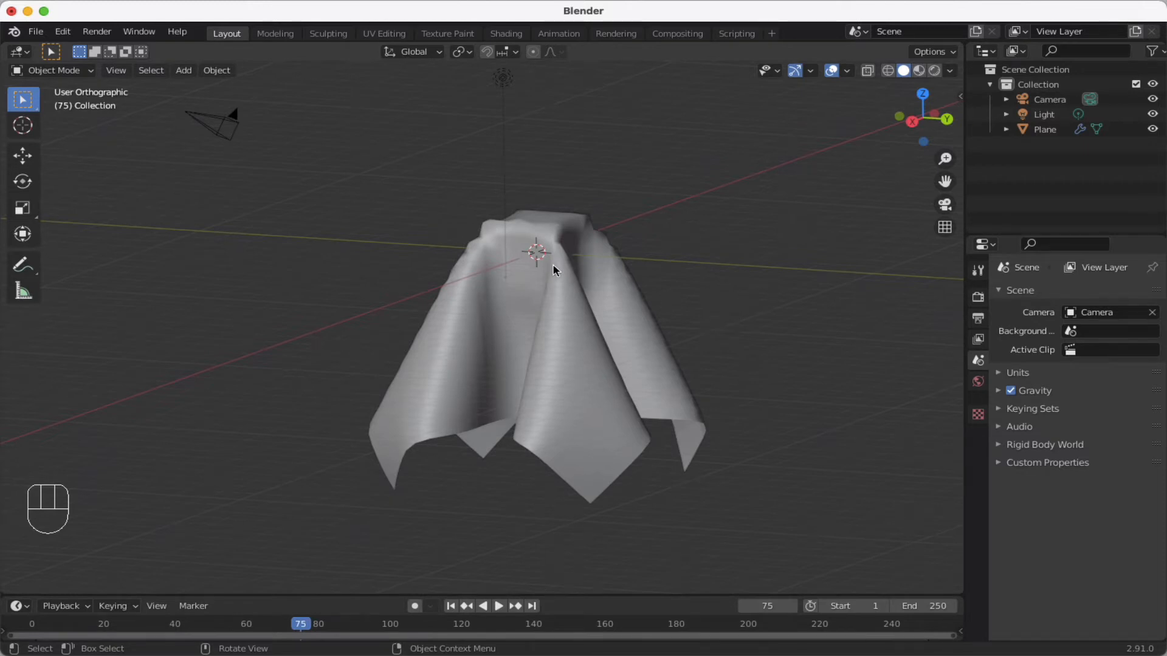
pyautogui.hscroll(-5, 553, 268)
pyautogui.scroll(-3, 554, 268)
pyautogui.hscroll(8, 555, 267)
pyautogui.scroll(4, 555, 267)
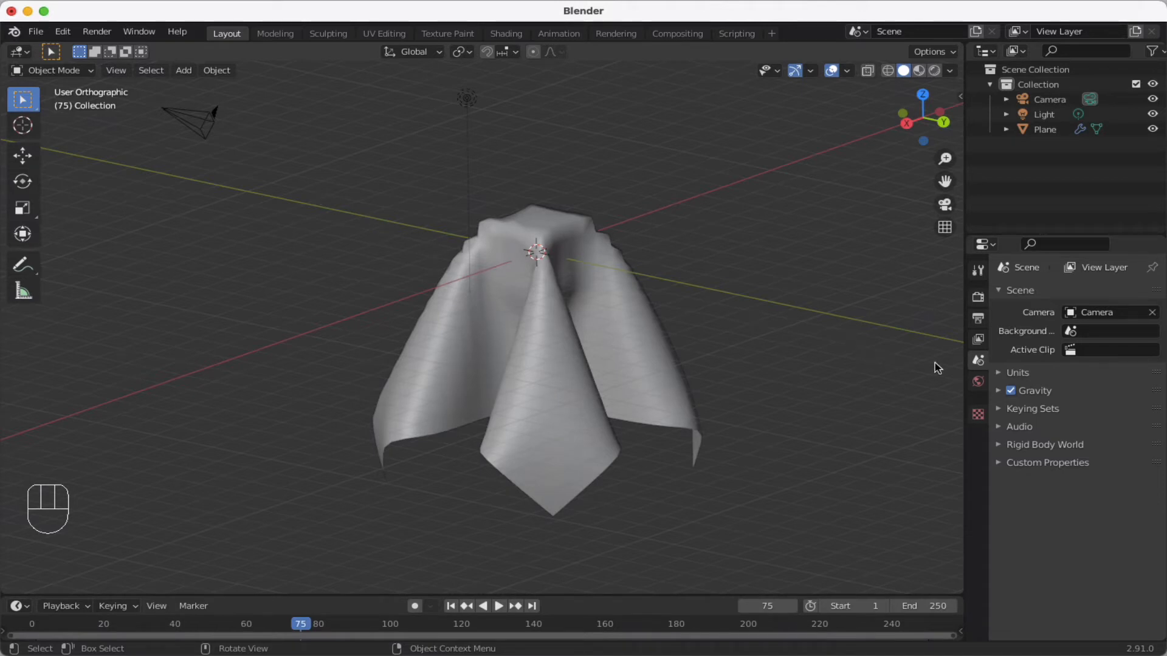
# Select the draped plane and apply its Cloth modifier at frame 75
pyautogui.click(531, 319)
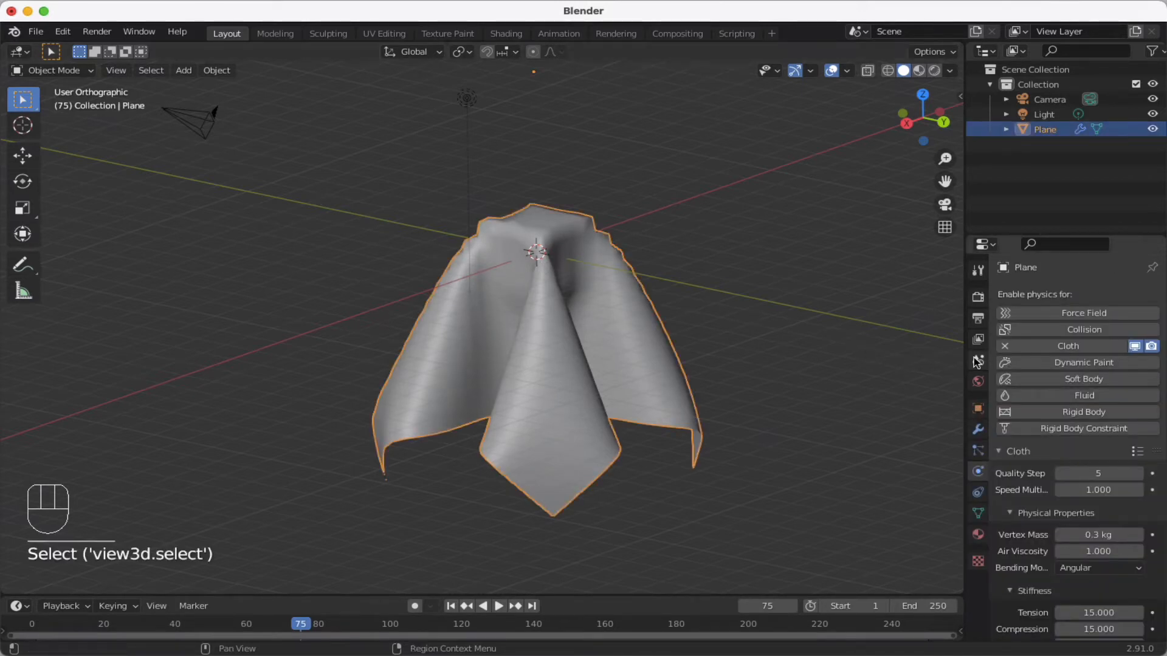
pyautogui.click(978, 431)
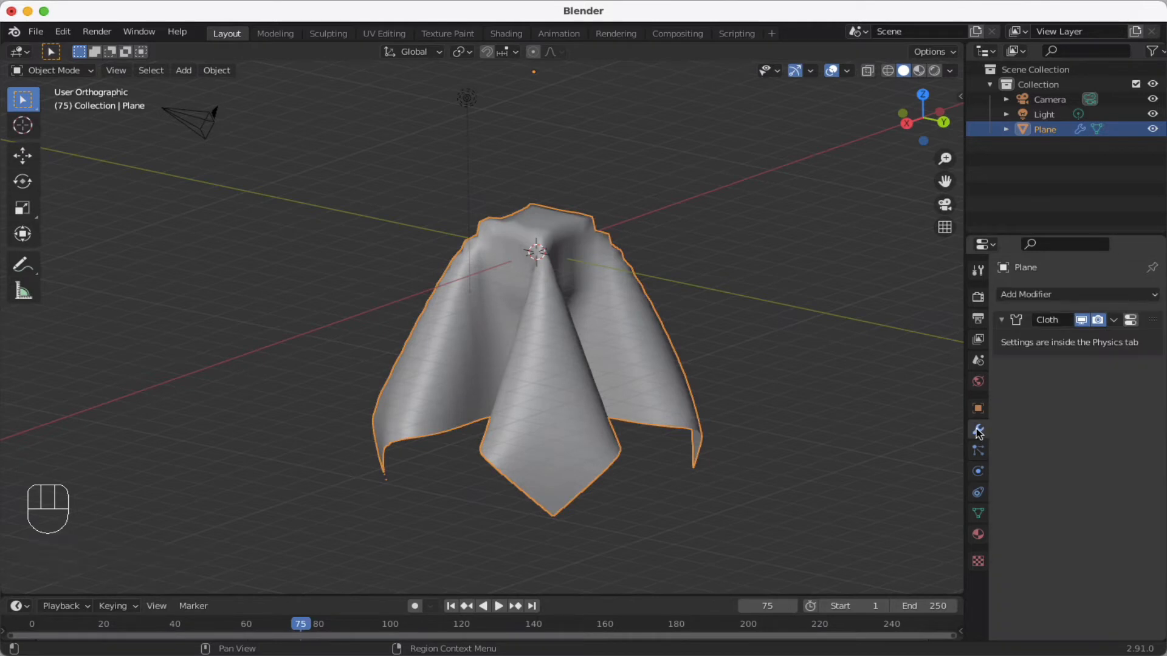
pyautogui.click(1114, 321)
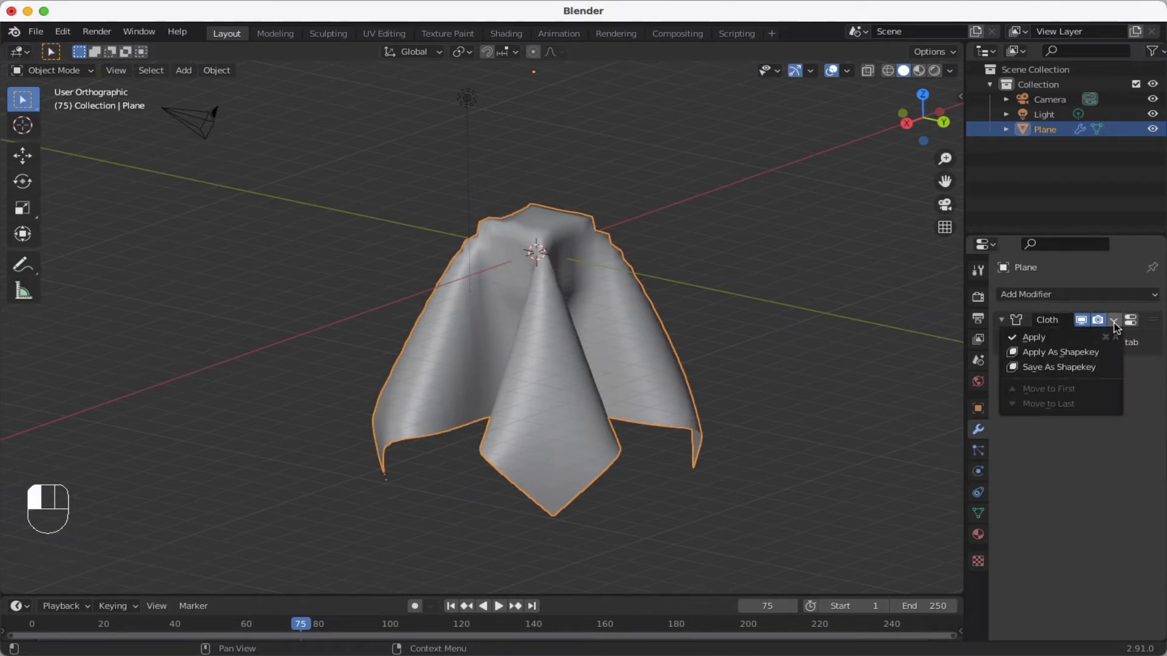
pyautogui.click(1066, 338)
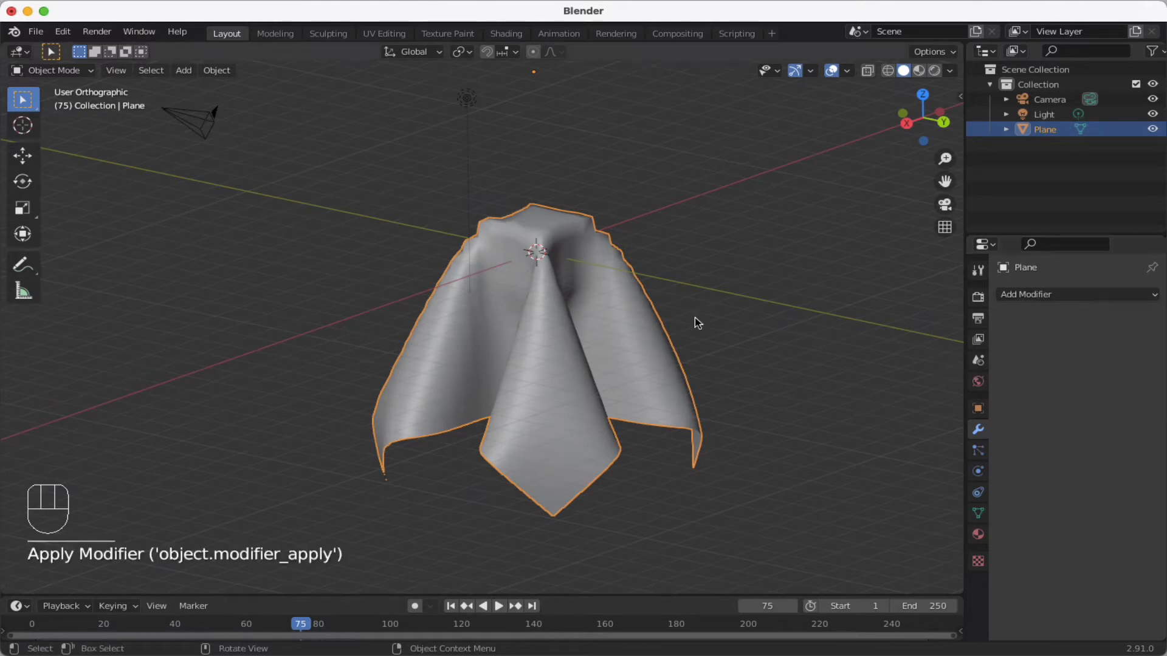
# Check the draped plane's mesh in Edit Mode, then switch it to Sculpt Mode with the Cloth brush
pyautogui.press('Tab')
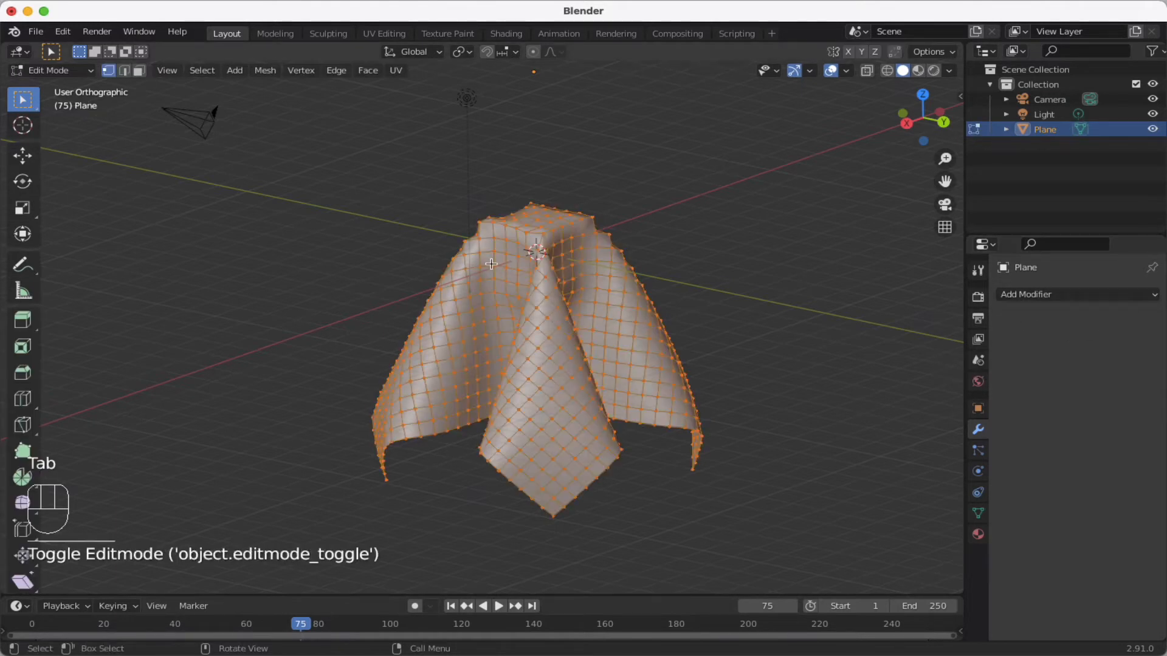
pyautogui.press('Tab')
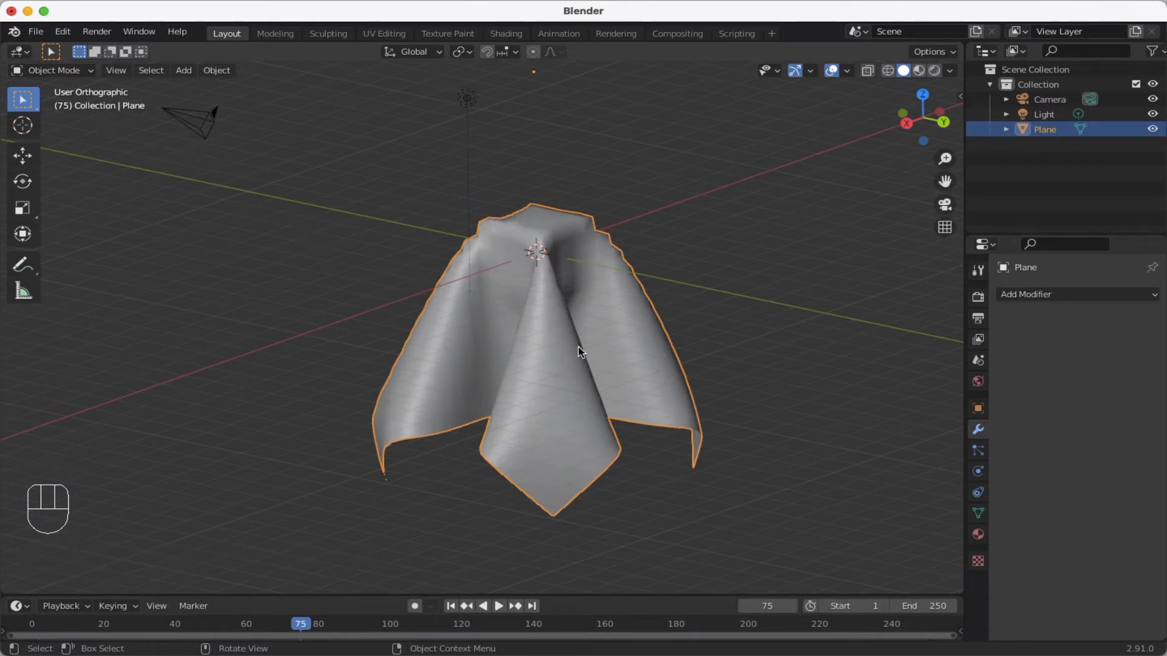
pyautogui.click(82, 70)
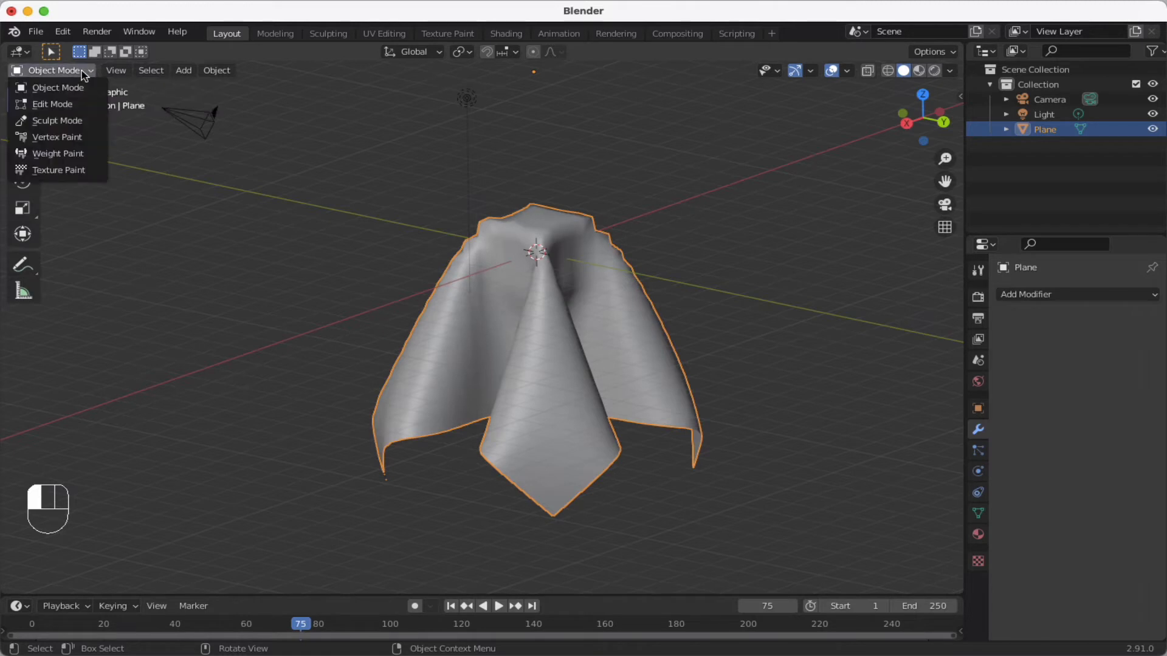
pyautogui.click(57, 121)
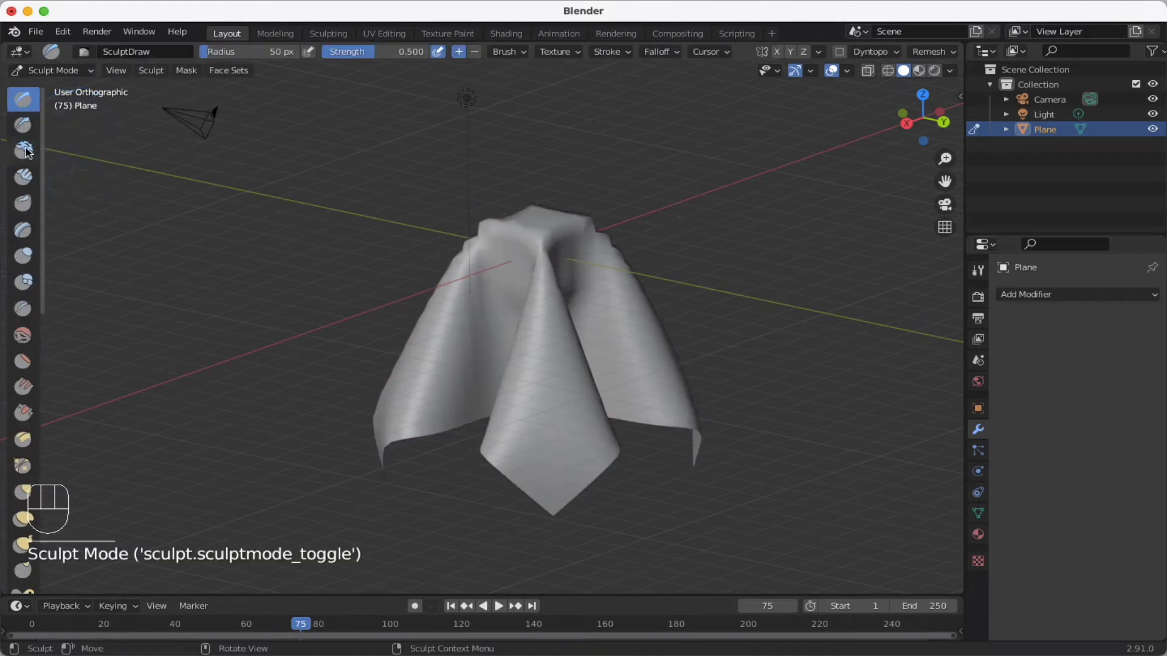
pyautogui.scroll(-5, 23, 437)
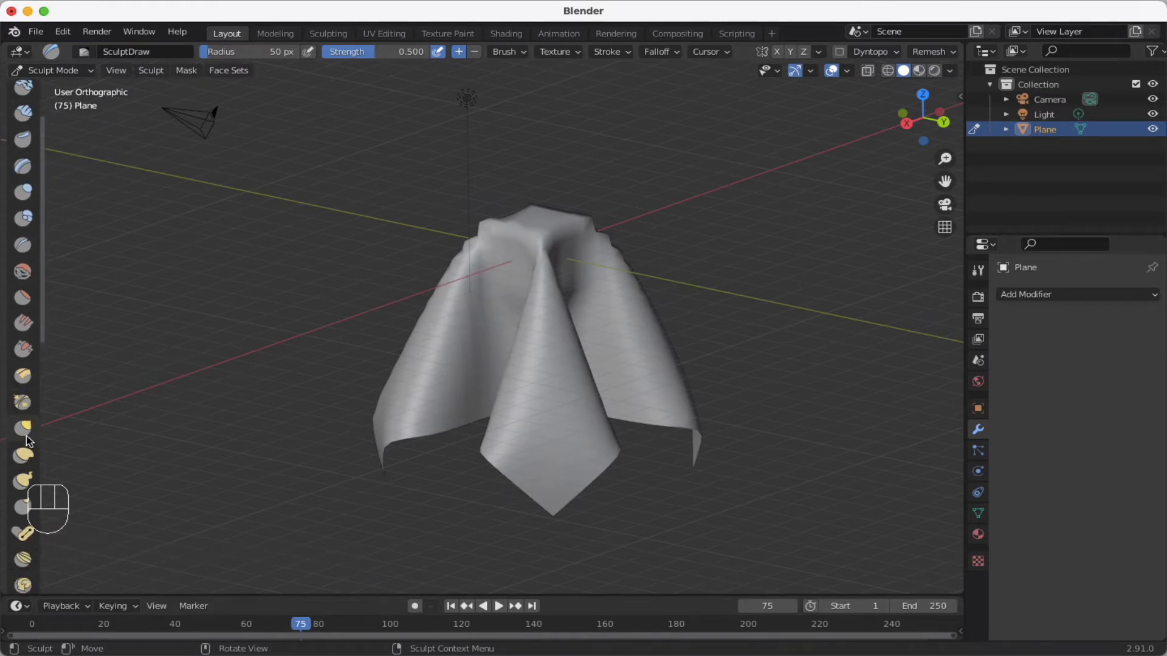
pyautogui.scroll(-5, 25, 439)
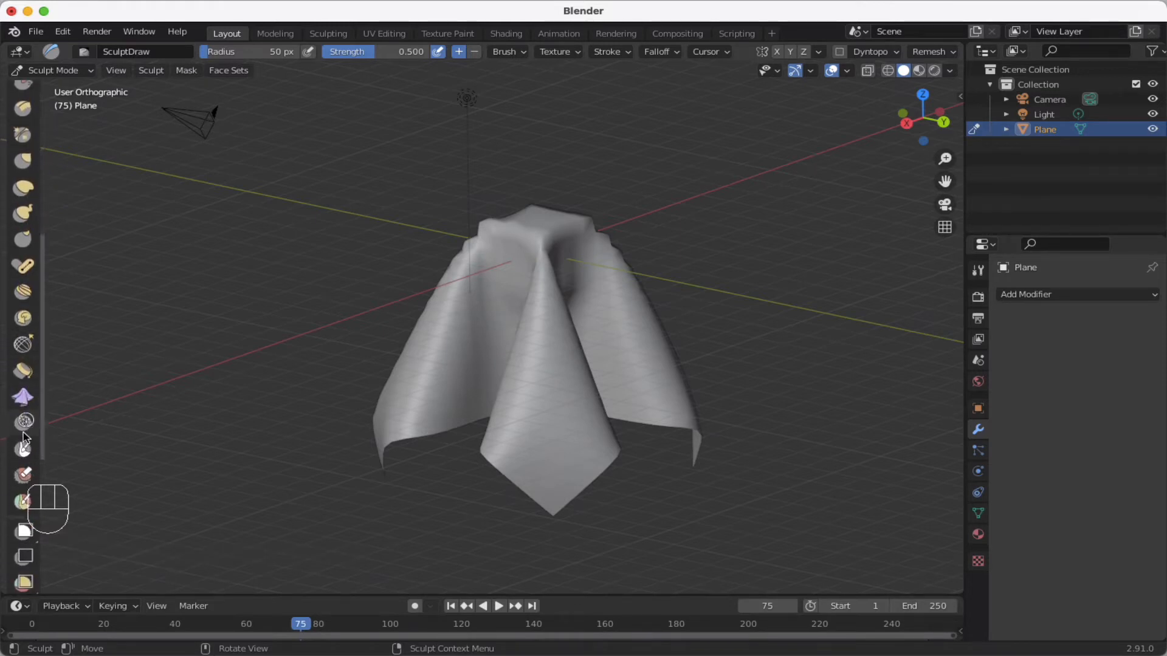
pyautogui.click(22, 396)
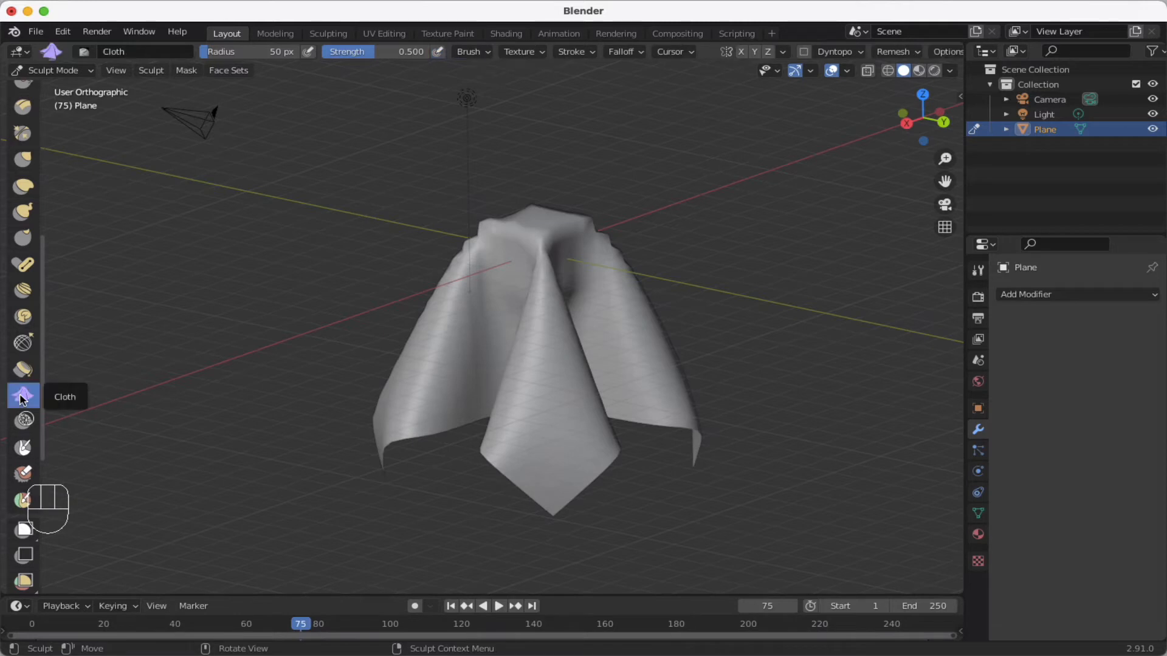
# Pull the cloth inward beside the front fold and at its hanging corner using the Cloth brush at 50 px radius
pyautogui.moveTo(438, 420)
pyautogui.mouseDown()
pyautogui.moveTo(438, 291)
pyautogui.moveTo(449, 325)
pyautogui.mouseUp()
pyautogui.moveTo(449, 446); pyautogui.dragTo(455, 334)
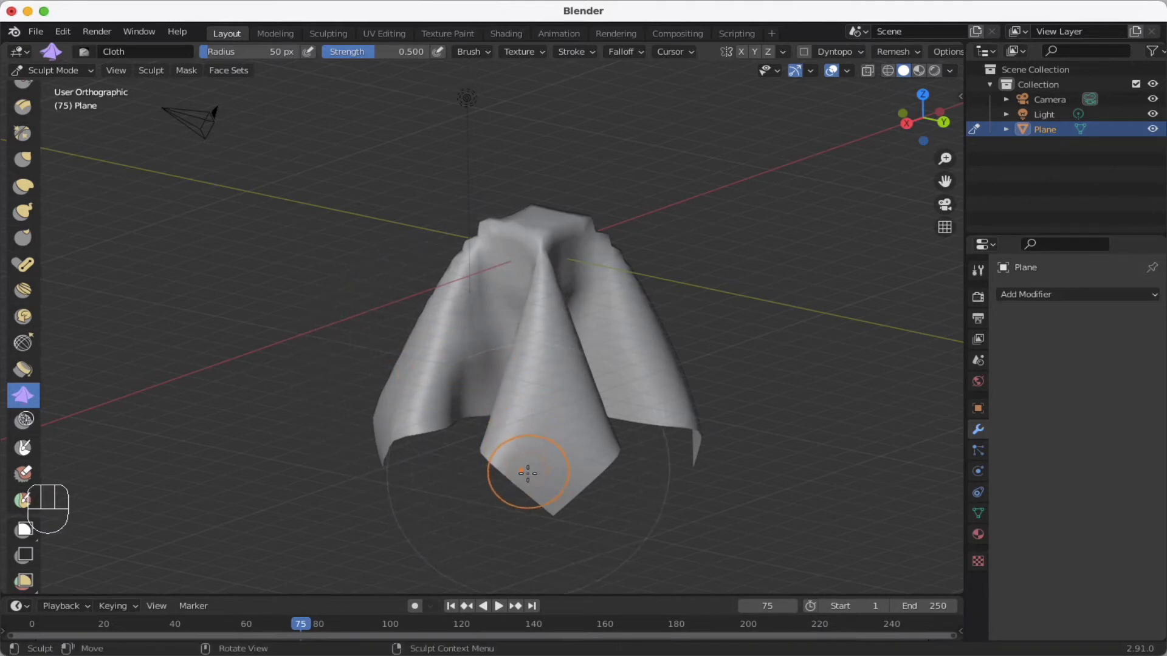
pyautogui.moveTo(521, 481)
pyautogui.mouseDown()
pyautogui.moveTo(567, 409)
pyautogui.moveTo(547, 444)
pyautogui.mouseUp()
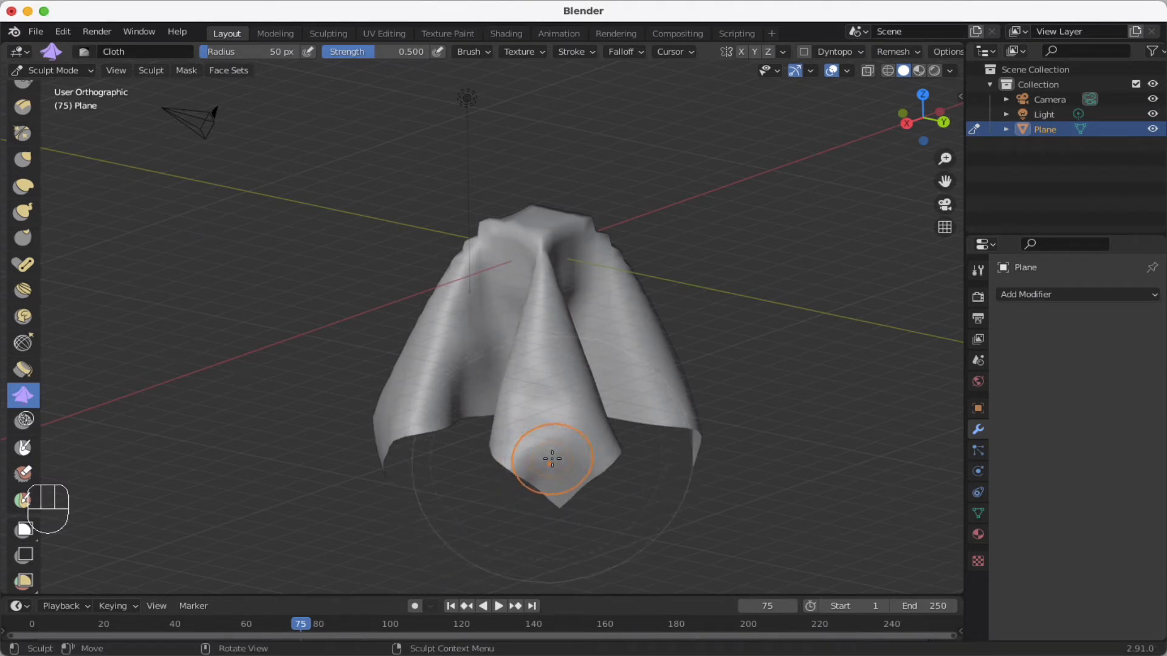
# Enlarge the Cloth brush radius to 160 px and push the whole front hanging fold upward
pyautogui.press('f')
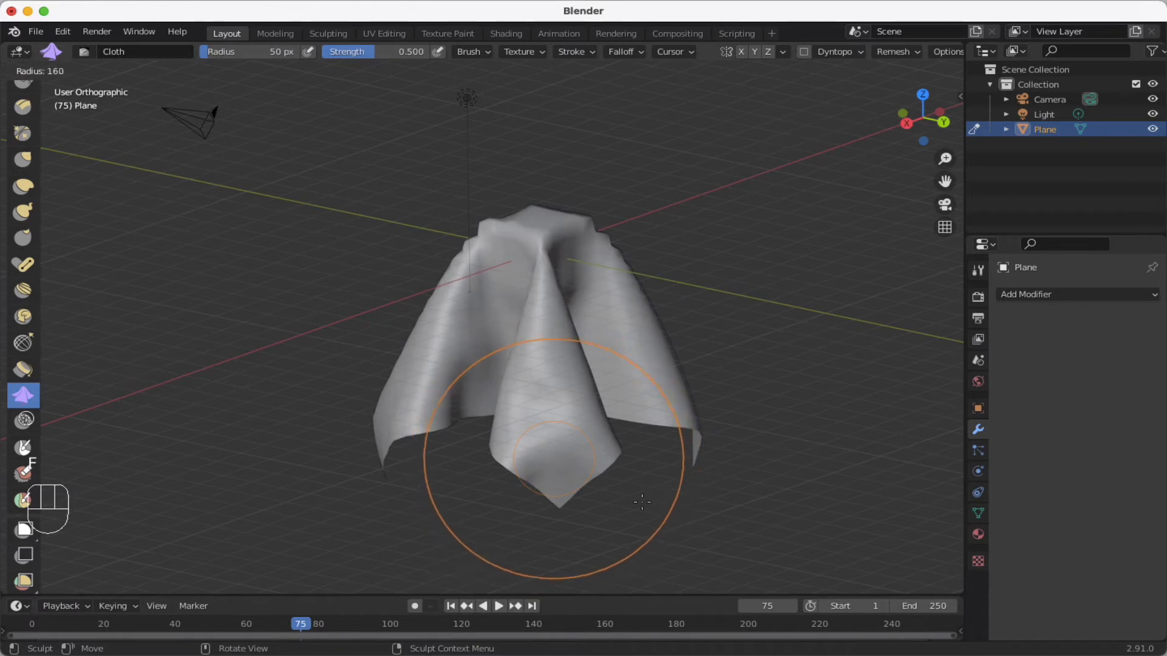
pyautogui.click(535, 414)
pyautogui.moveTo(550, 443)
pyautogui.mouseDown()
pyautogui.moveTo(476, 314)
pyautogui.moveTo(509, 339)
pyautogui.moveTo(493, 317)
pyautogui.mouseUp()
# Reduce the Cloth brush radius to 17 px and stroke small creases into the front fold and the neighbouring side
pyautogui.press('f')
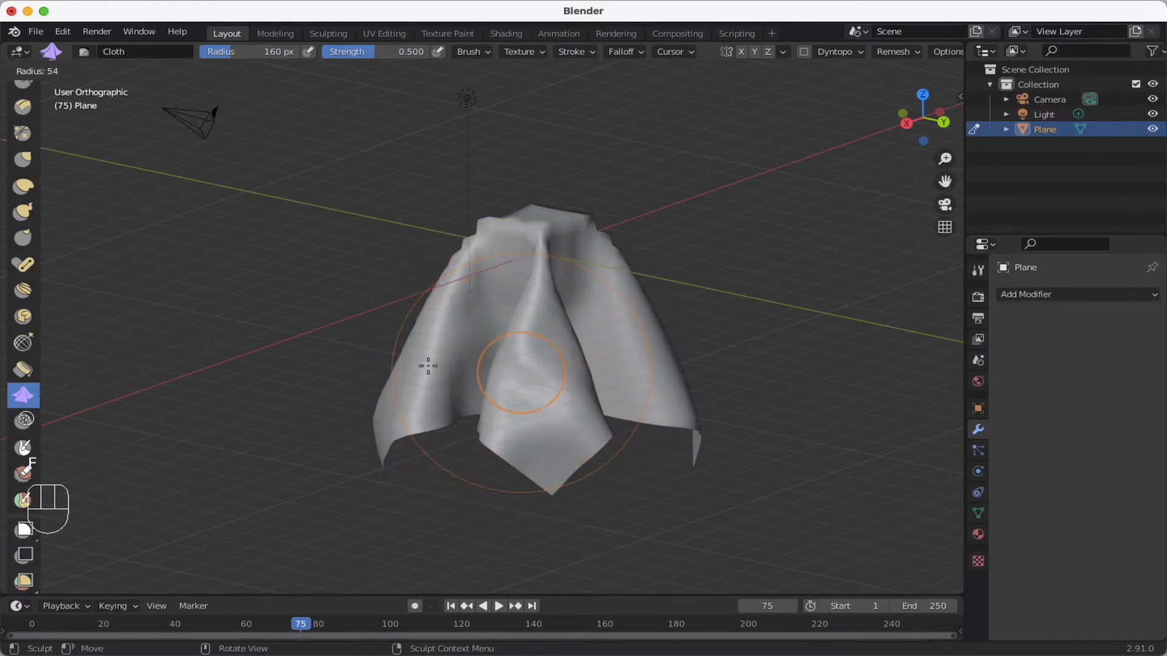
pyautogui.click(490, 366)
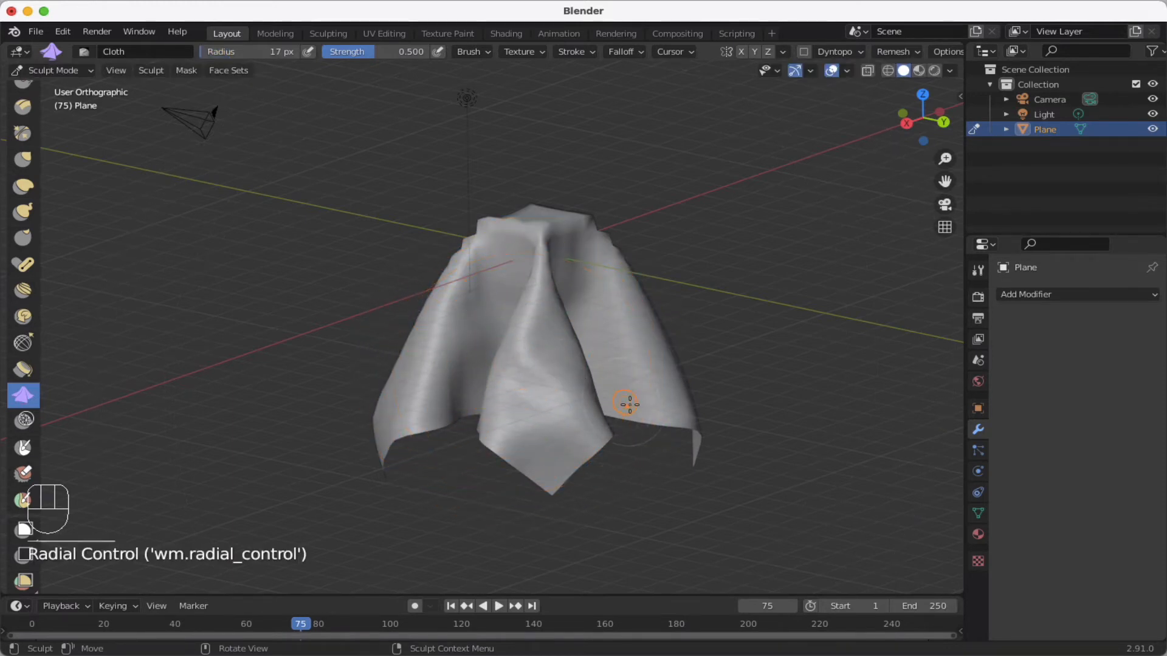
pyautogui.moveTo(629, 404); pyautogui.dragTo(599, 353)
pyautogui.moveTo(559, 268)
pyautogui.mouseDown()
pyautogui.moveTo(500, 287)
pyautogui.moveTo(541, 310)
pyautogui.mouseUp()
pyautogui.moveTo(549, 365)
pyautogui.mouseDown()
pyautogui.moveTo(531, 309)
pyautogui.moveTo(527, 320)
pyautogui.mouseUp()
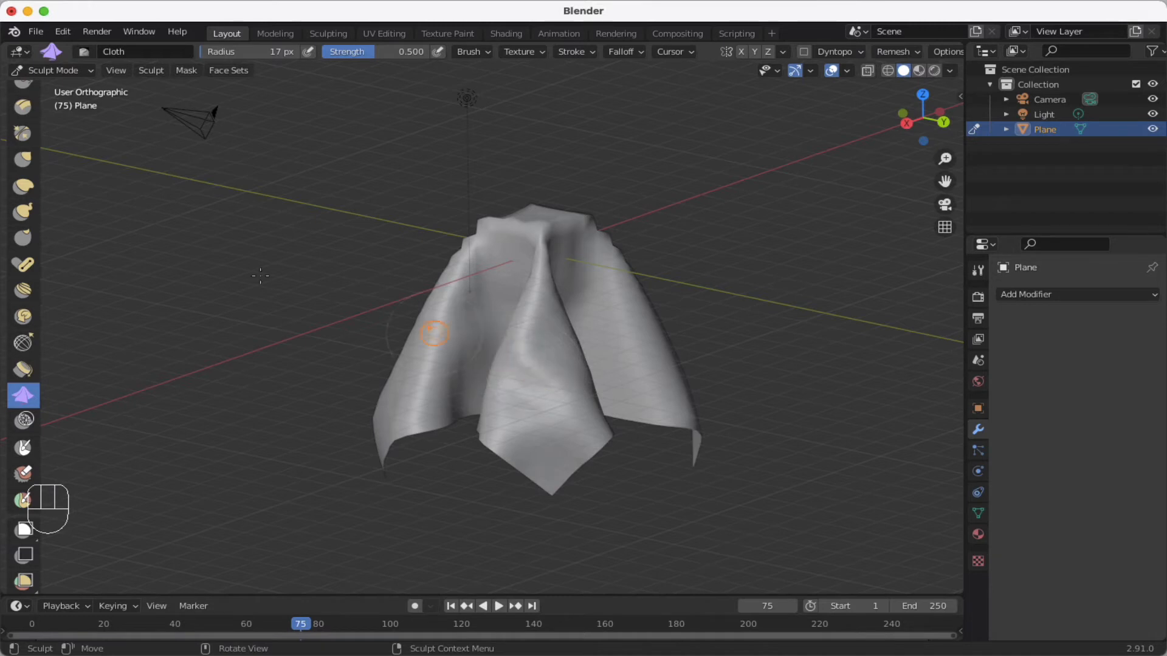
# Sculpt fine raised strokes across the front fold with the Draw brush at 17 px radius
pyautogui.scroll(10, 24, 107)
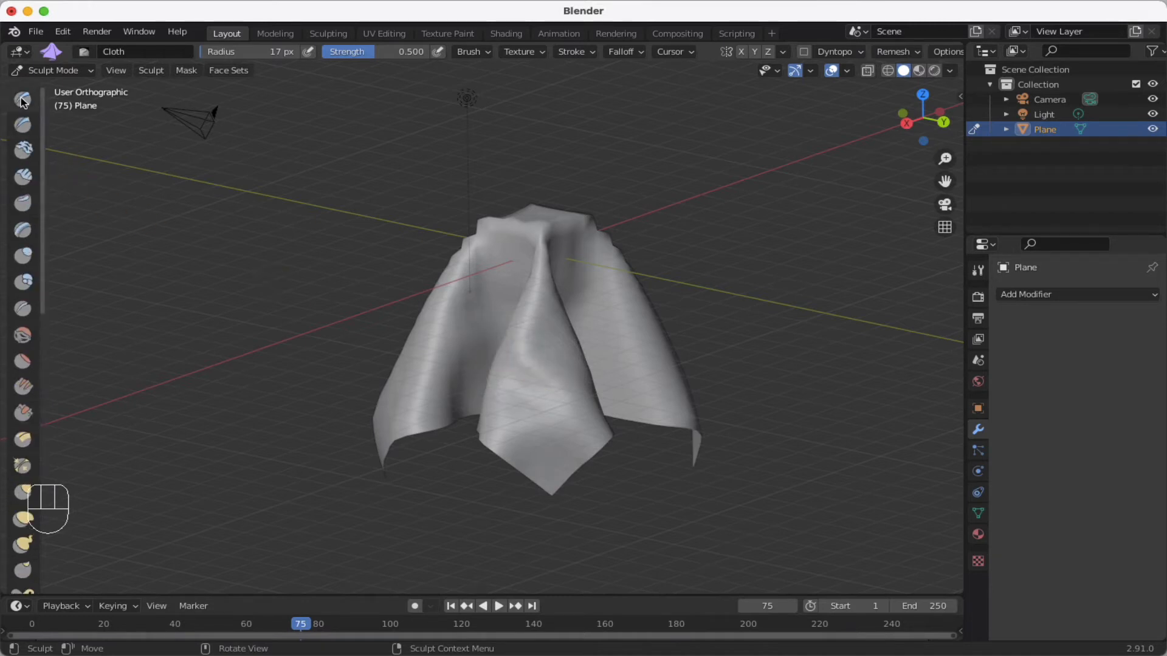
pyautogui.click(22, 99)
pyautogui.moveTo(523, 316); pyautogui.dragTo(531, 344)
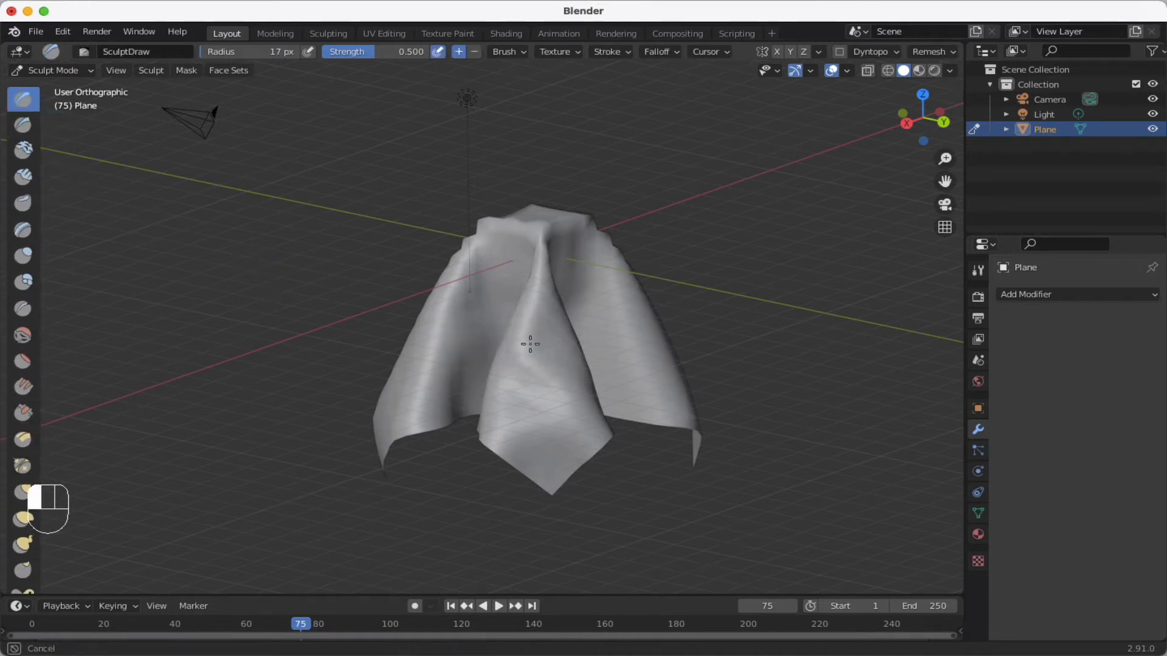
pyautogui.moveTo(576, 403); pyautogui.dragTo(579, 407)
pyautogui.moveTo(542, 367)
pyautogui.mouseDown()
pyautogui.moveTo(581, 407)
pyautogui.moveTo(525, 357)
pyautogui.moveTo(529, 383)
pyautogui.moveTo(565, 413)
pyautogui.moveTo(505, 382)
pyautogui.mouseUp()
# Set the Draw brush radius to 52 px and build up the upper part of the fold beside the front one
pyautogui.press('f')
pyautogui.click(563, 411)
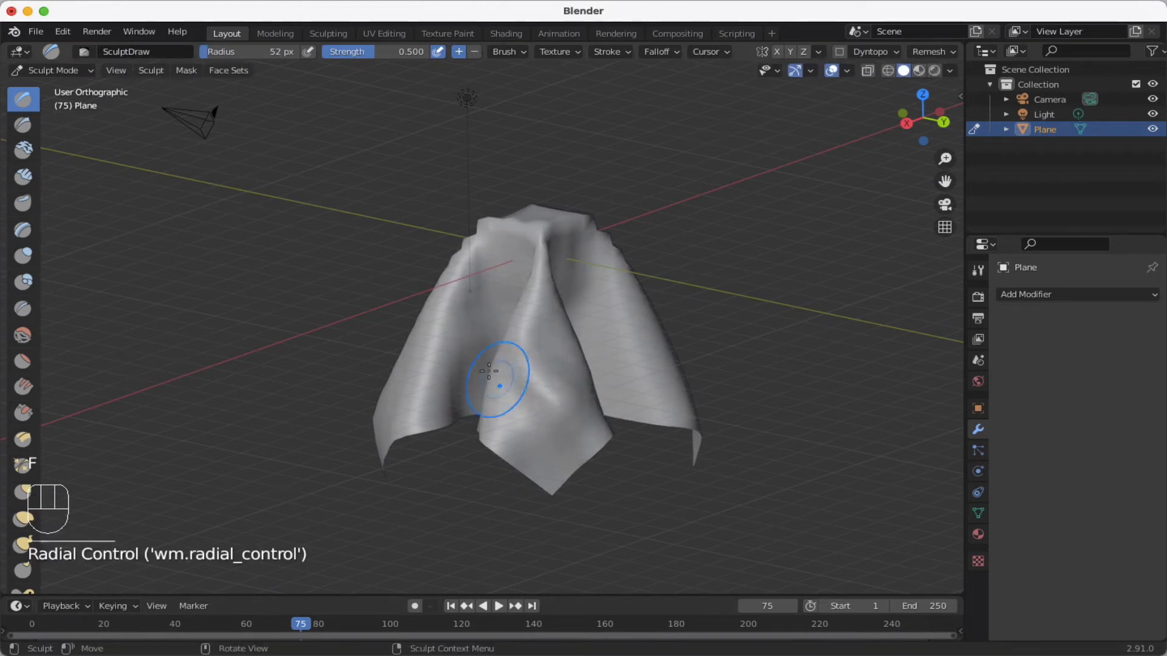
pyautogui.moveTo(463, 278); pyautogui.dragTo(468, 307)
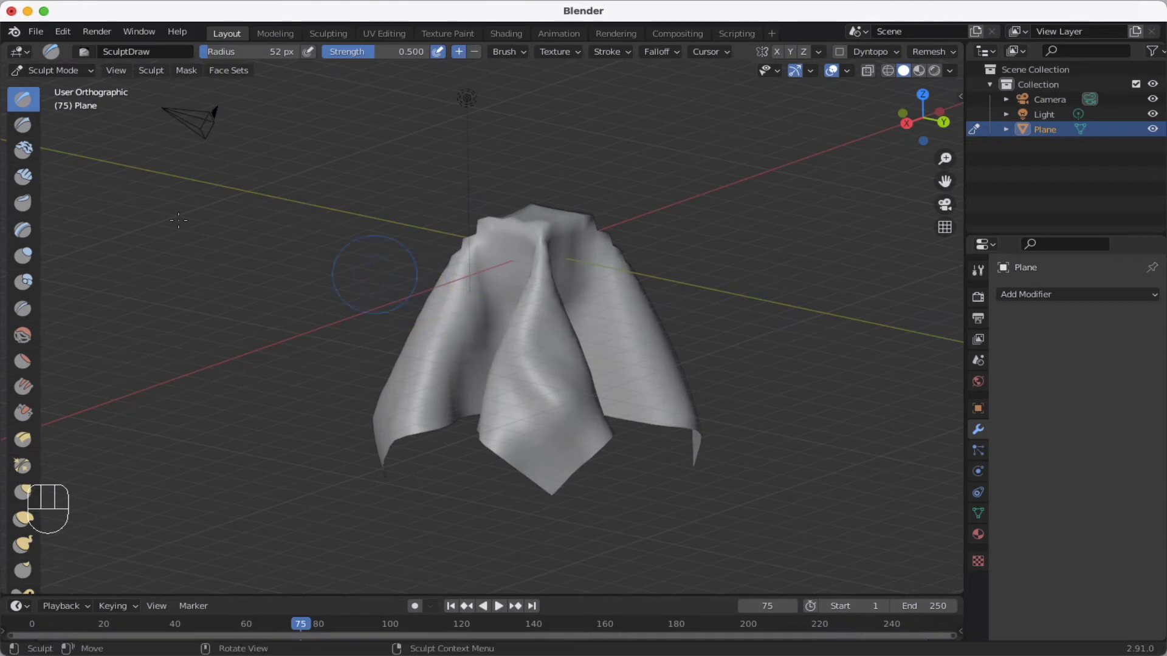
# Carve grooves down both sides of the front fold with the Draw Sharp brush at 52 px radius
pyautogui.click(24, 126)
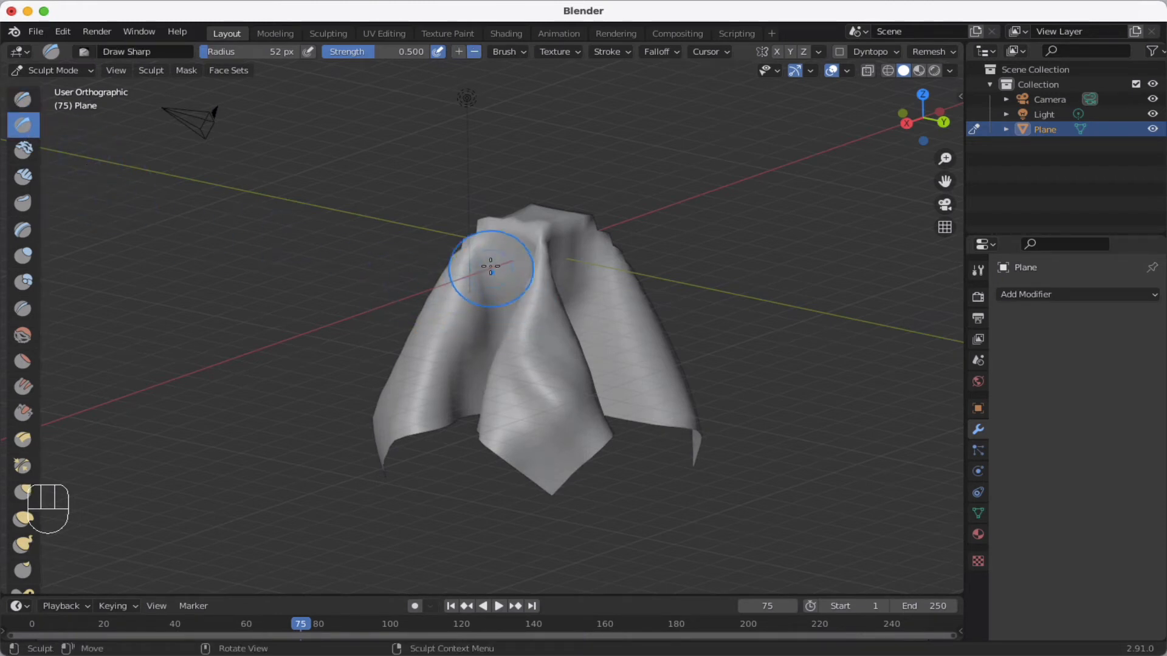
pyautogui.moveTo(490, 266); pyautogui.dragTo(466, 294)
pyautogui.moveTo(489, 262)
pyautogui.mouseDown()
pyautogui.moveTo(456, 331)
pyautogui.moveTo(484, 303)
pyautogui.moveTo(447, 388)
pyautogui.moveTo(498, 294)
pyautogui.moveTo(453, 359)
pyautogui.moveTo(454, 433)
pyautogui.mouseUp()
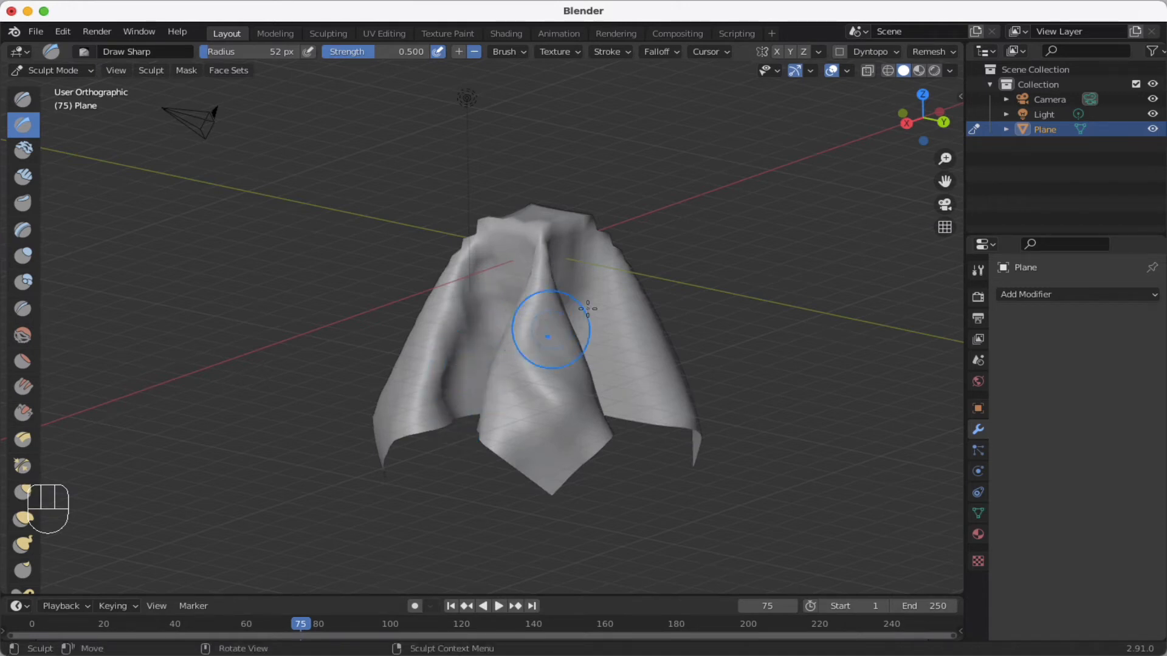
pyautogui.moveTo(588, 309)
pyautogui.mouseDown()
pyautogui.moveTo(584, 295)
pyautogui.moveTo(635, 380)
pyautogui.mouseUp()
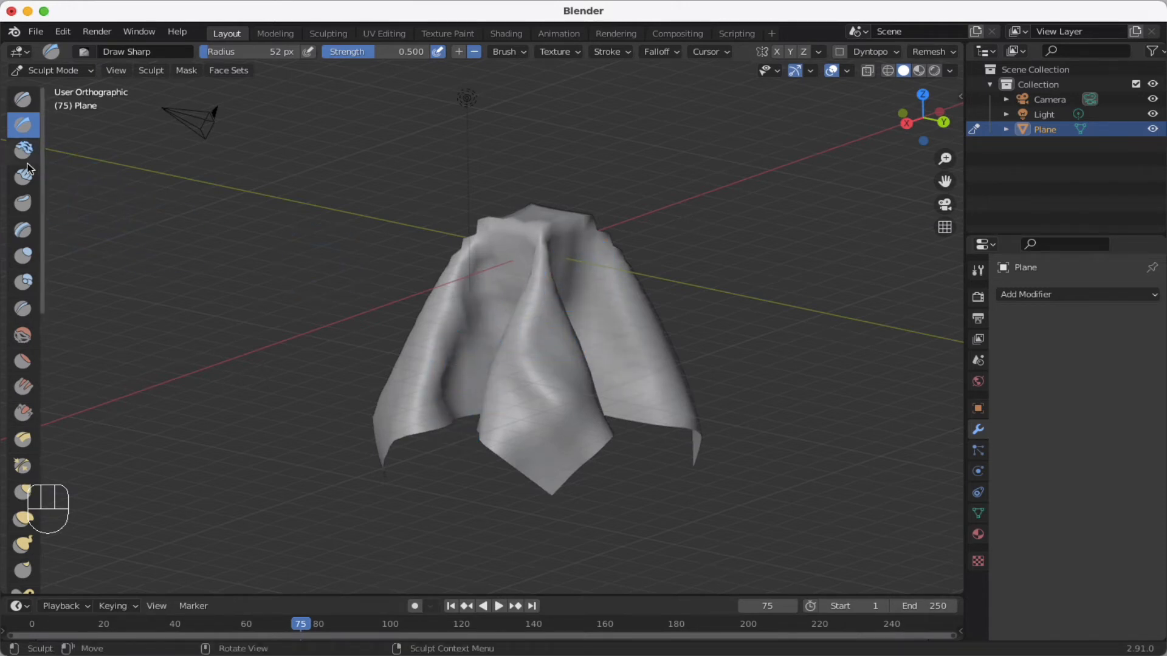
# Deepen the side folds of the cloth with the Crease brush at 52 px radius and 0.250 strength
pyautogui.click(23, 308)
pyautogui.moveTo(481, 277); pyautogui.dragTo(468, 353)
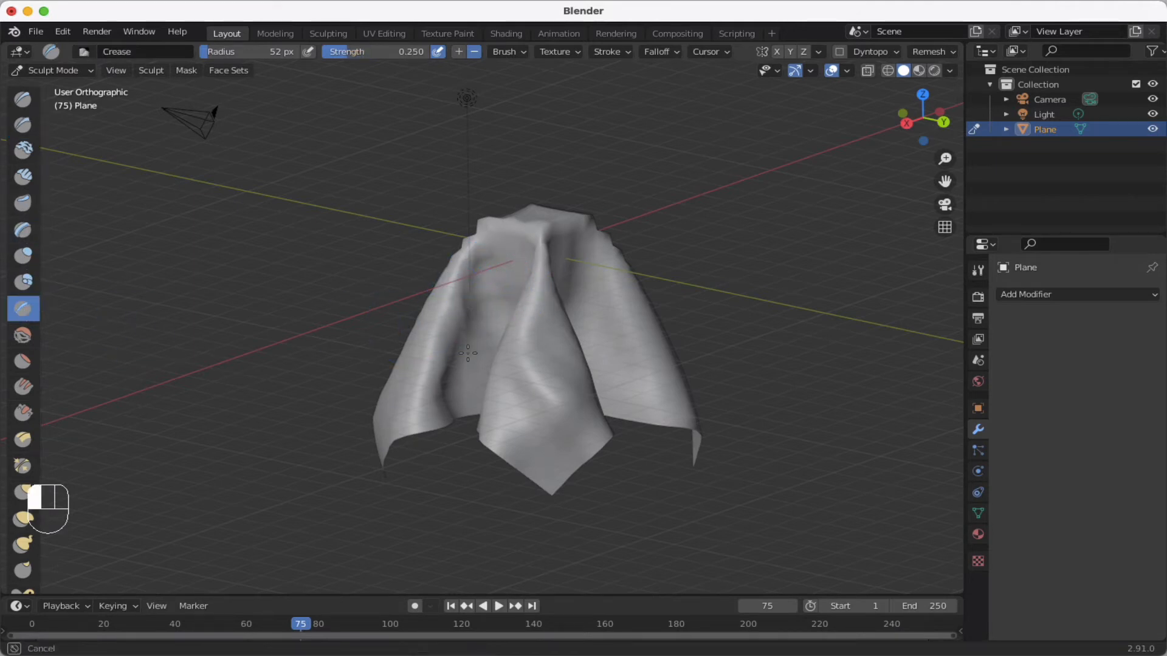
pyautogui.moveTo(452, 407); pyautogui.dragTo(452, 417)
pyautogui.moveTo(429, 433)
pyautogui.mouseDown()
pyautogui.moveTo(415, 371)
pyautogui.moveTo(437, 378)
pyautogui.moveTo(440, 363)
pyautogui.mouseUp()
pyautogui.moveTo(430, 392)
pyautogui.mouseDown()
pyautogui.moveTo(452, 316)
pyautogui.moveTo(461, 341)
pyautogui.mouseUp()
pyautogui.hscroll(10, 474, 341)
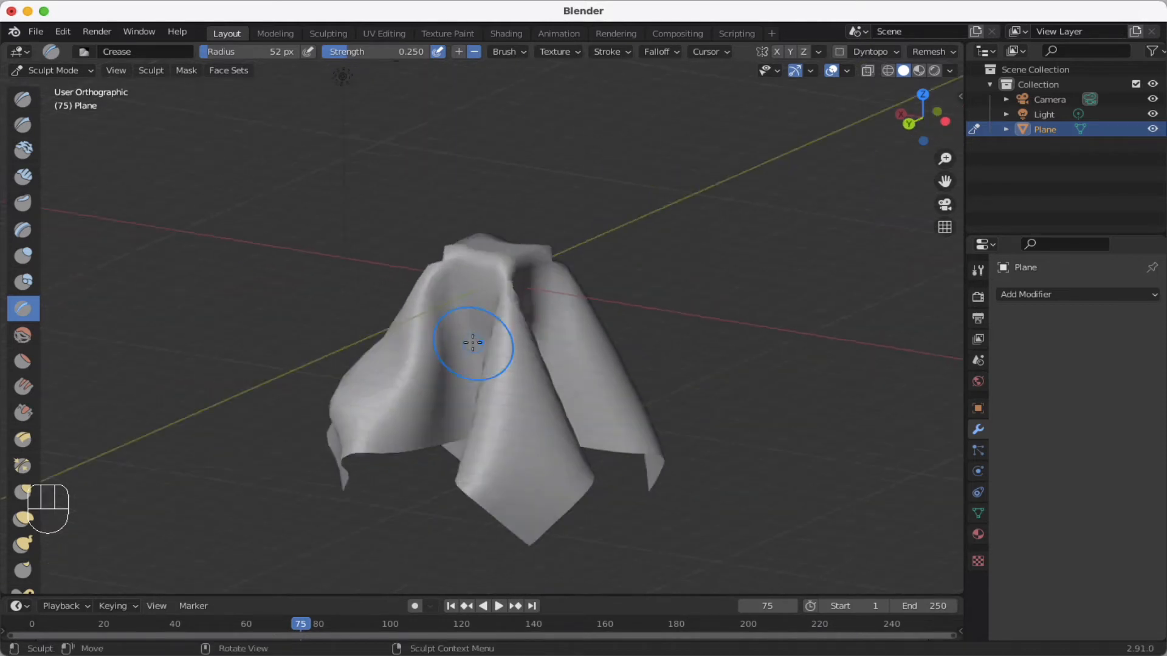
pyautogui.moveTo(406, 303); pyautogui.dragTo(416, 327)
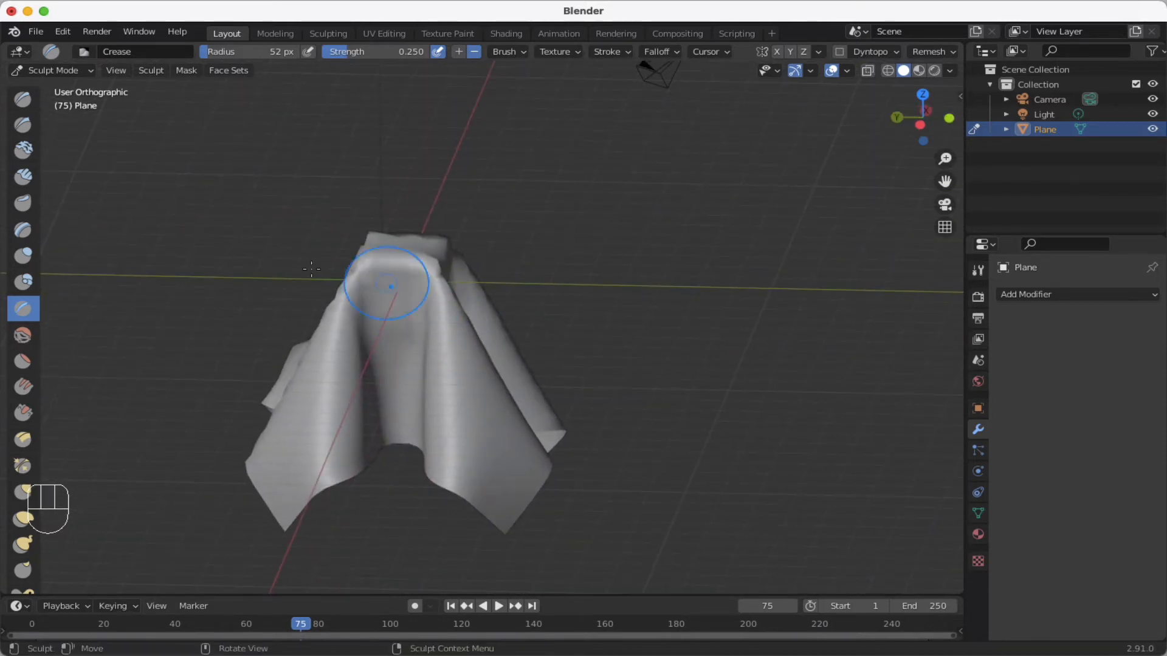
# Scrape the recess between two hanging folds up to the top edge with the Multi-plane Scrape brush at 0.700 strength
pyautogui.scroll(-7, 21, 312)
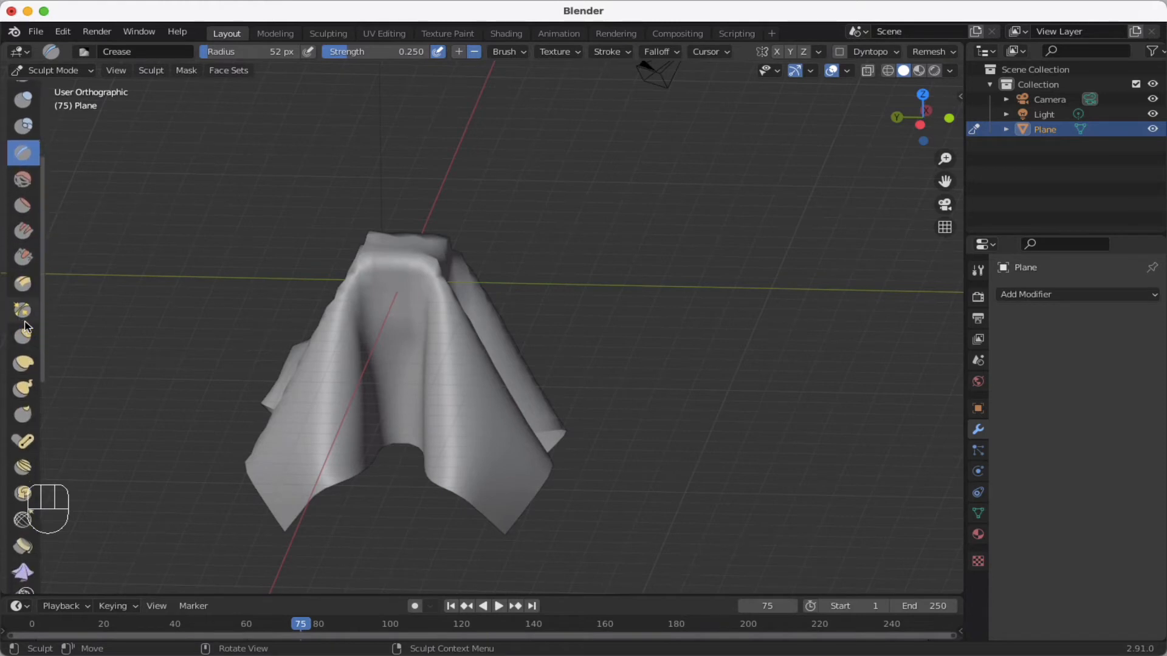
pyautogui.click(27, 246)
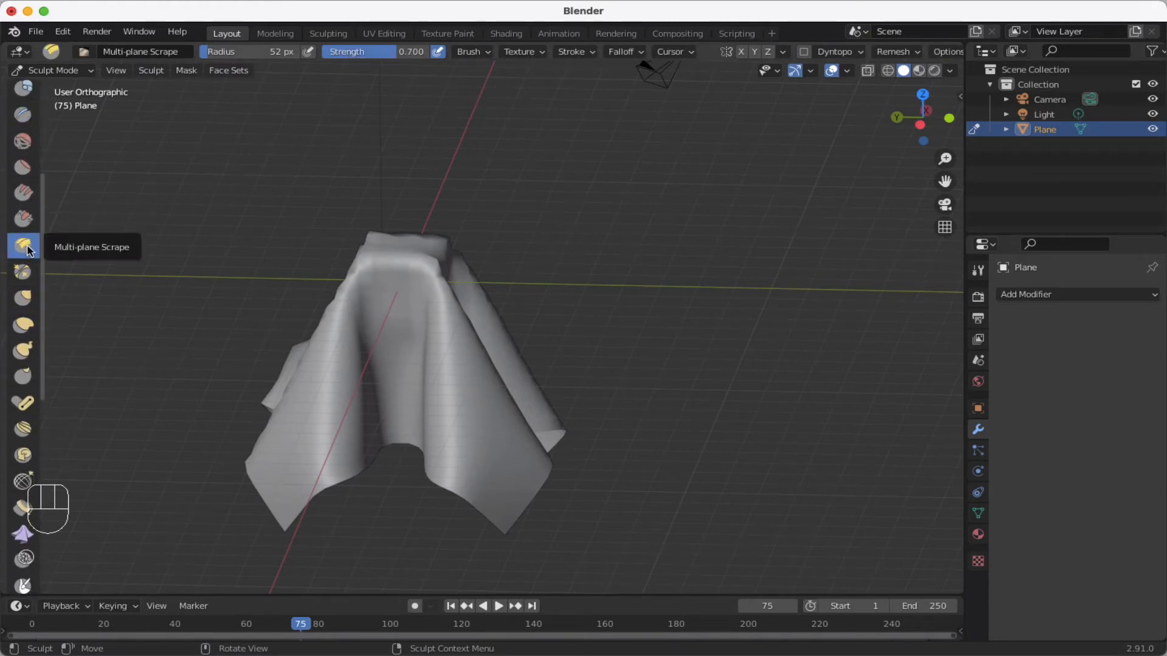
pyautogui.moveTo(380, 430)
pyautogui.mouseDown()
pyautogui.moveTo(340, 313)
pyautogui.moveTo(367, 322)
pyautogui.moveTo(354, 384)
pyautogui.moveTo(341, 302)
pyautogui.moveTo(370, 404)
pyautogui.moveTo(363, 424)
pyautogui.moveTo(346, 299)
pyautogui.moveTo(418, 341)
pyautogui.mouseUp()
pyautogui.moveTo(418, 373)
pyautogui.mouseDown()
pyautogui.moveTo(417, 286)
pyautogui.moveTo(428, 298)
pyautogui.moveTo(398, 274)
pyautogui.mouseUp()
pyautogui.moveTo(398, 274)
pyautogui.mouseDown()
pyautogui.moveTo(417, 294)
pyautogui.moveTo(389, 285)
pyautogui.moveTo(421, 242)
pyautogui.moveTo(383, 242)
pyautogui.moveTo(404, 258)
pyautogui.moveTo(437, 246)
pyautogui.moveTo(371, 235)
pyautogui.mouseUp()
# Reshape the fold beside the scraped recess with the Elastic Deform brush at 52 px radius and 0.500 strength
pyautogui.click(23, 298)
pyautogui.click(23, 324)
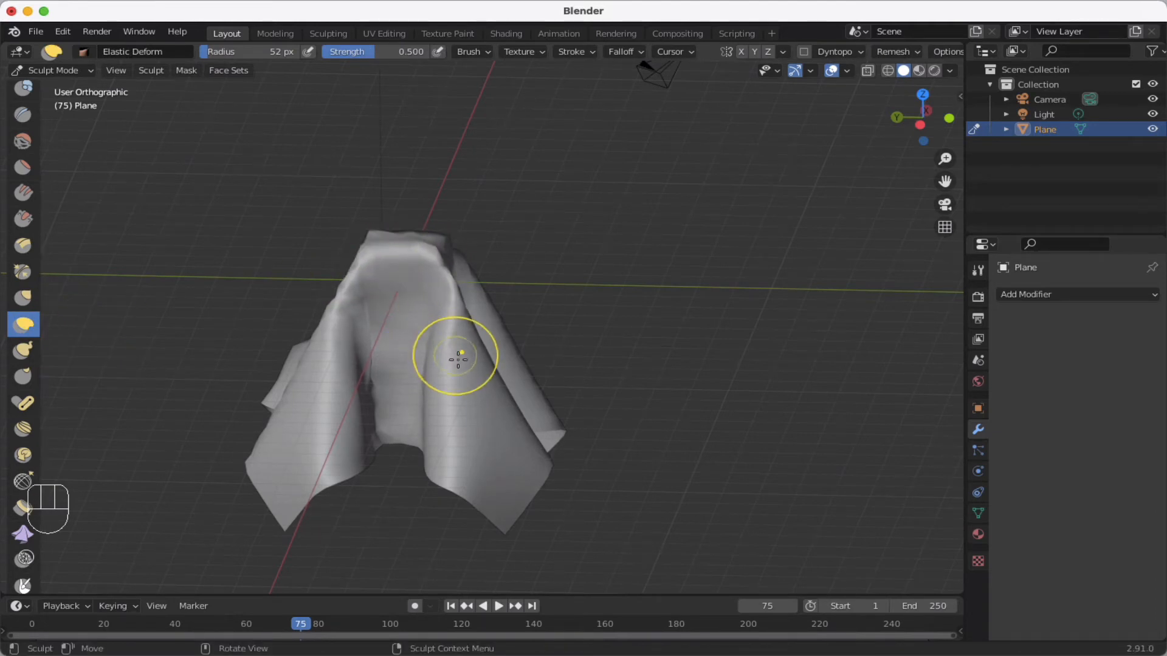
pyautogui.moveTo(456, 352); pyautogui.dragTo(486, 352)
pyautogui.moveTo(474, 358)
pyautogui.mouseDown()
pyautogui.moveTo(486, 344)
pyautogui.moveTo(472, 361)
pyautogui.moveTo(459, 318)
pyautogui.moveTo(476, 356)
pyautogui.moveTo(464, 419)
pyautogui.moveTo(429, 450)
pyautogui.mouseUp()
# Examine the sculpted cloth from other sides and look through the remaining sculpt brushes
pyautogui.hscroll(-10, 430, 390)
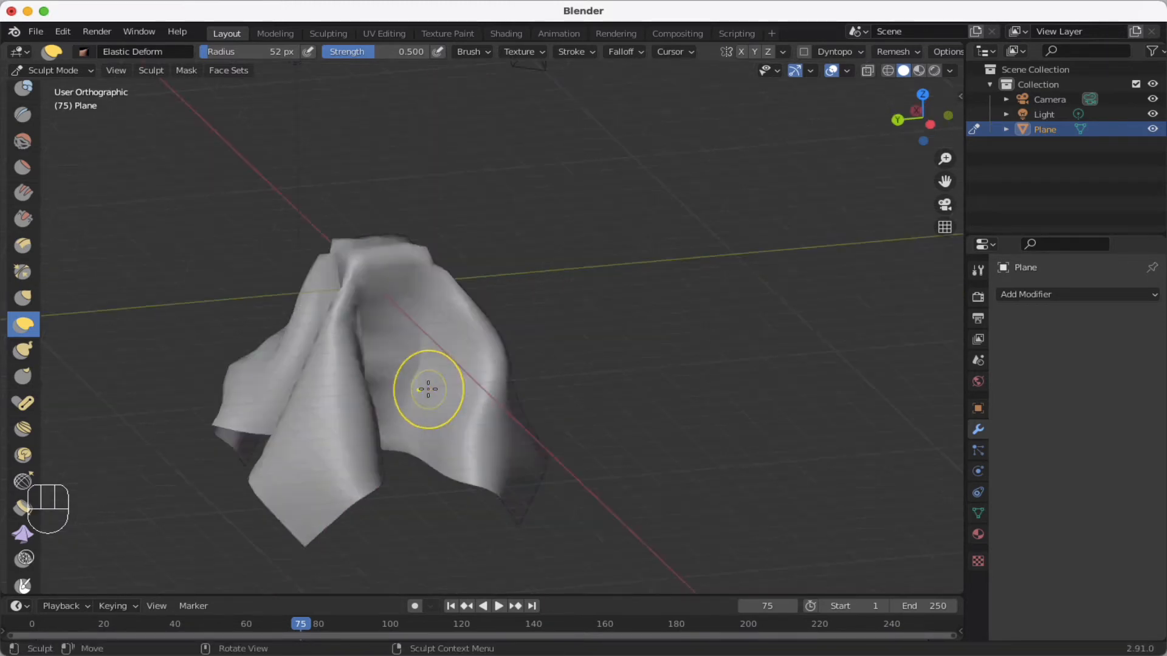
pyautogui.scroll(-5, 429, 389)
pyautogui.scroll(6, 427, 389)
pyautogui.hscroll(-3, 428, 389)
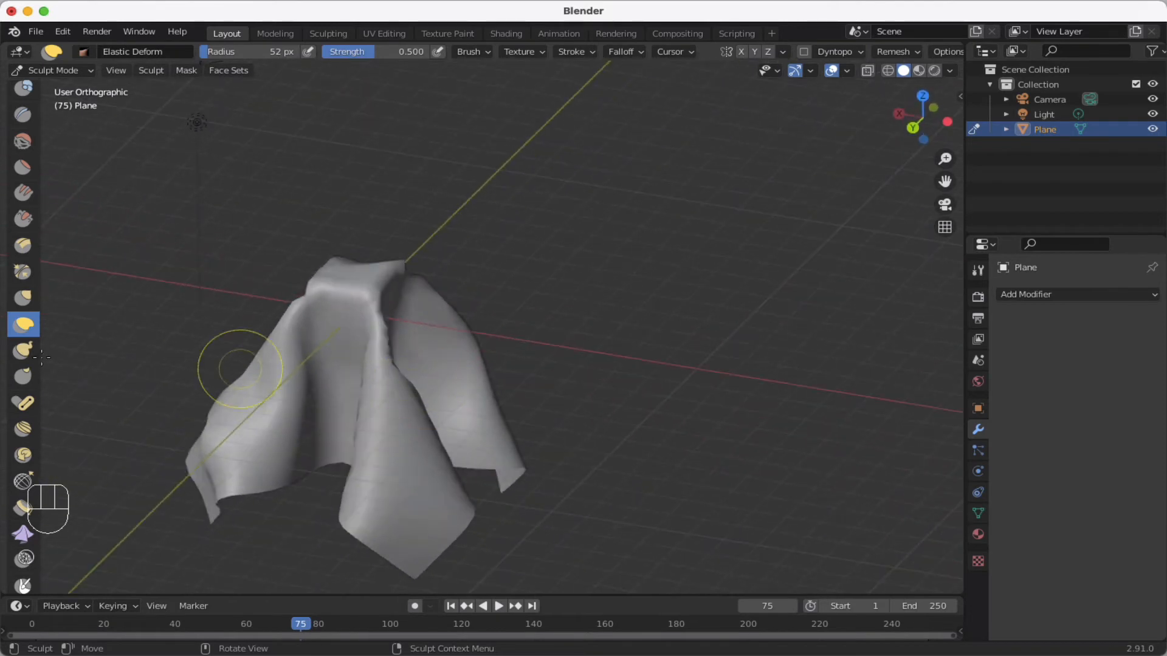
pyautogui.scroll(-5, 26, 380)
pyautogui.scroll(-1, 26, 382)
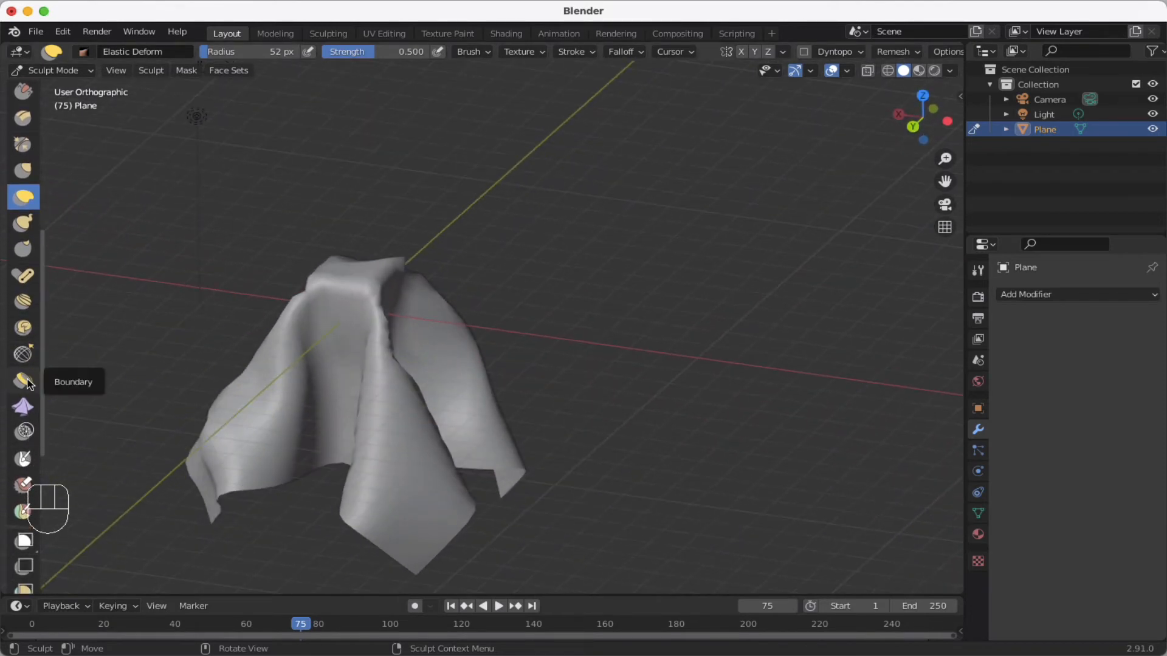
pyautogui.scroll(-5, 26, 381)
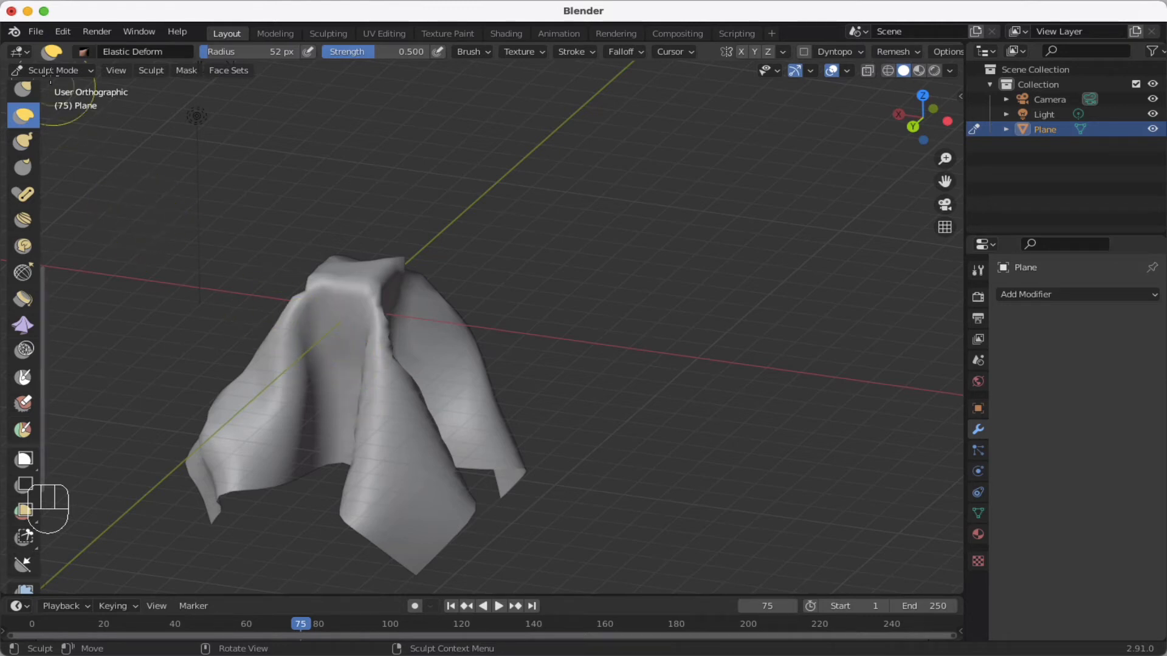
# Return the plane to Object Mode and add a new material to it
pyautogui.click(60, 73)
pyautogui.click(59, 87)
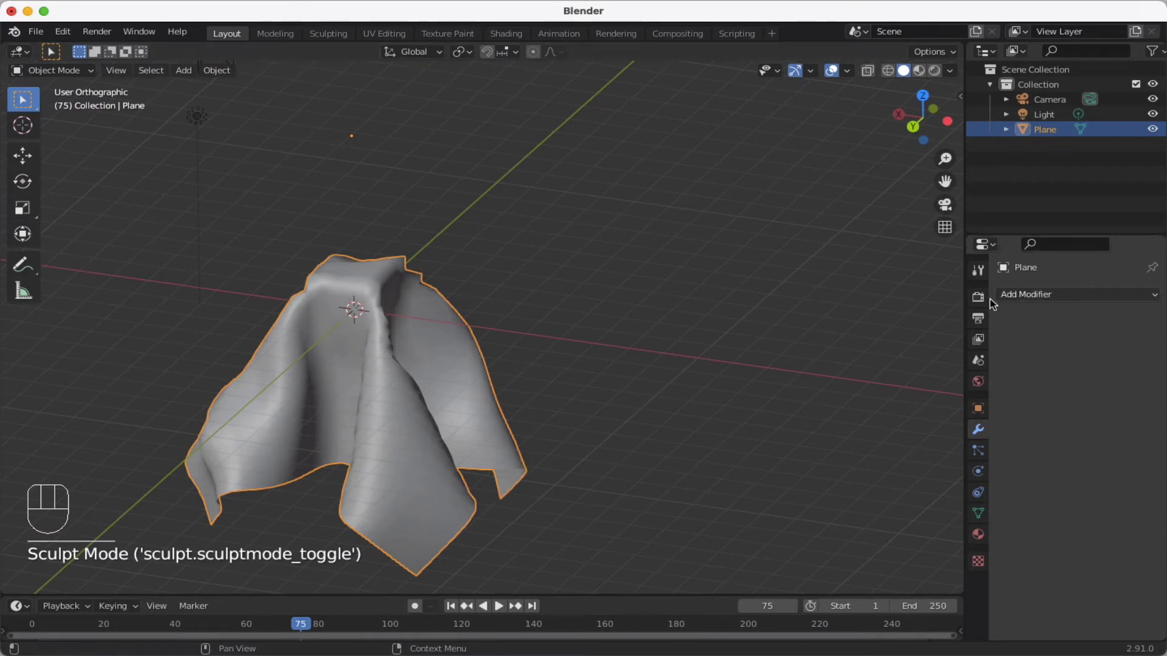
pyautogui.click(977, 534)
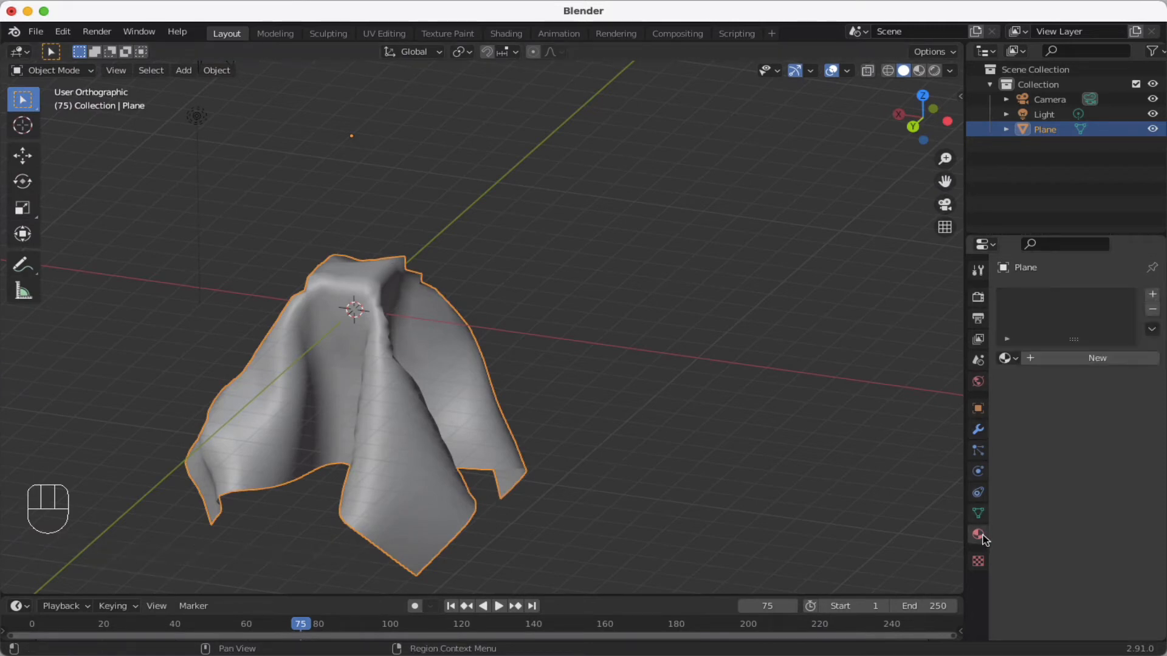
pyautogui.click(1042, 358)
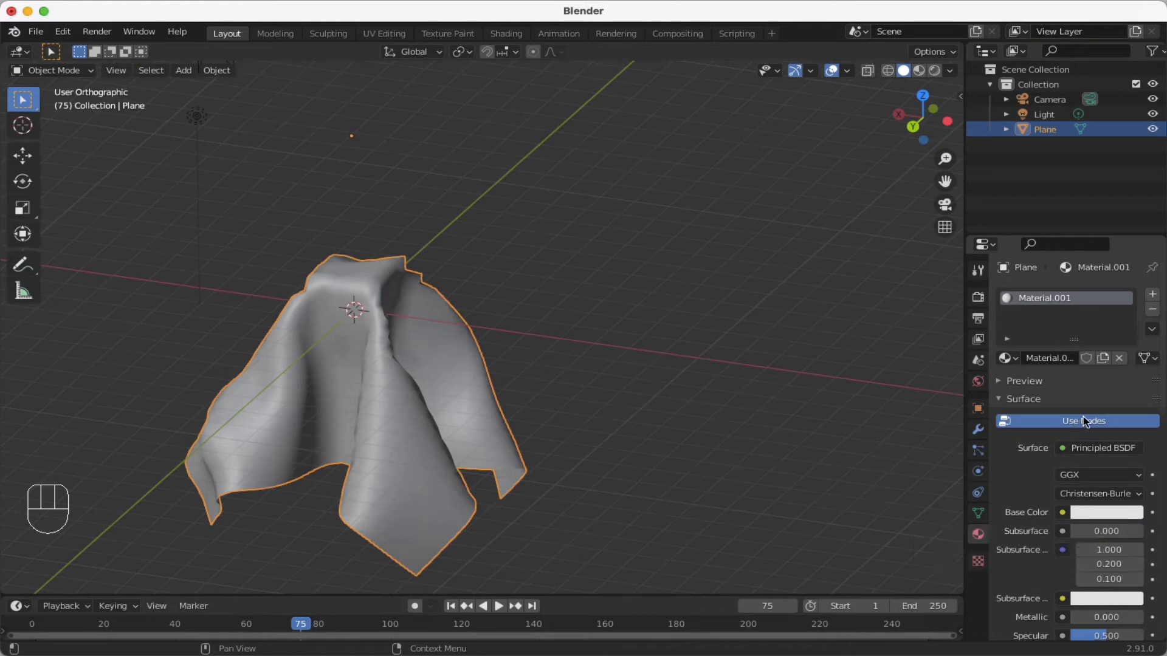
# Select the point light in the scene and delete it
pyautogui.click(193, 122)
pyautogui.press('x')
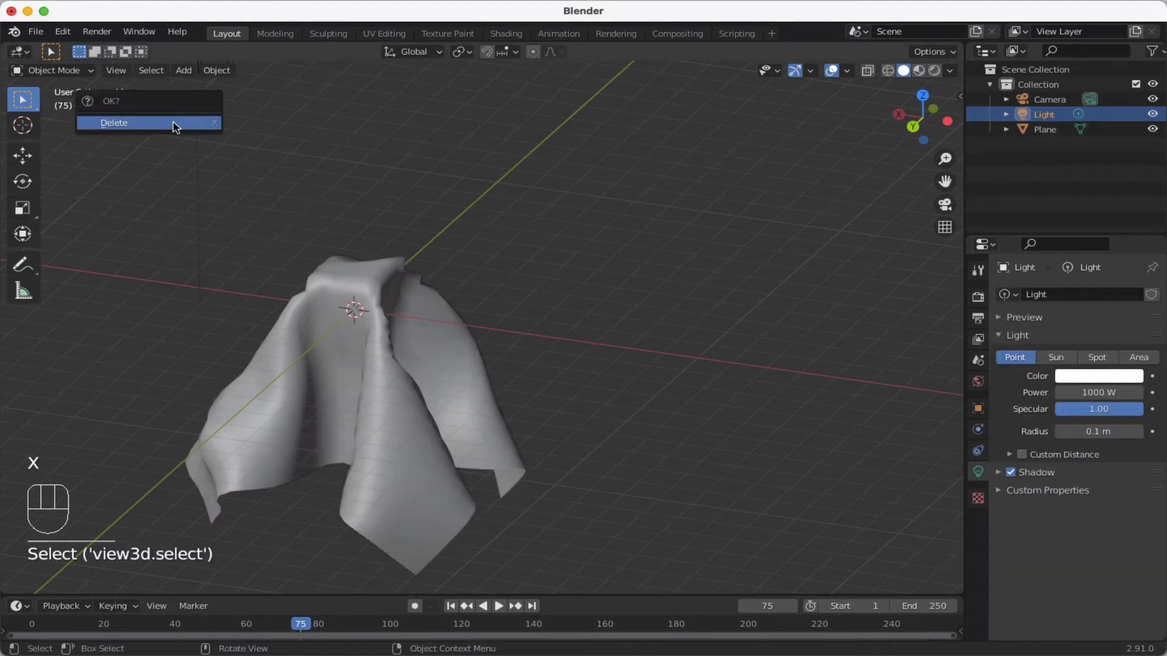
pyautogui.click(174, 122)
# Add an area light and move it up beside the cloth, by about -4.3 m in X, -3.7 m in Y and 4.0 m in Z
pyautogui.hotkey('shift', 'a')
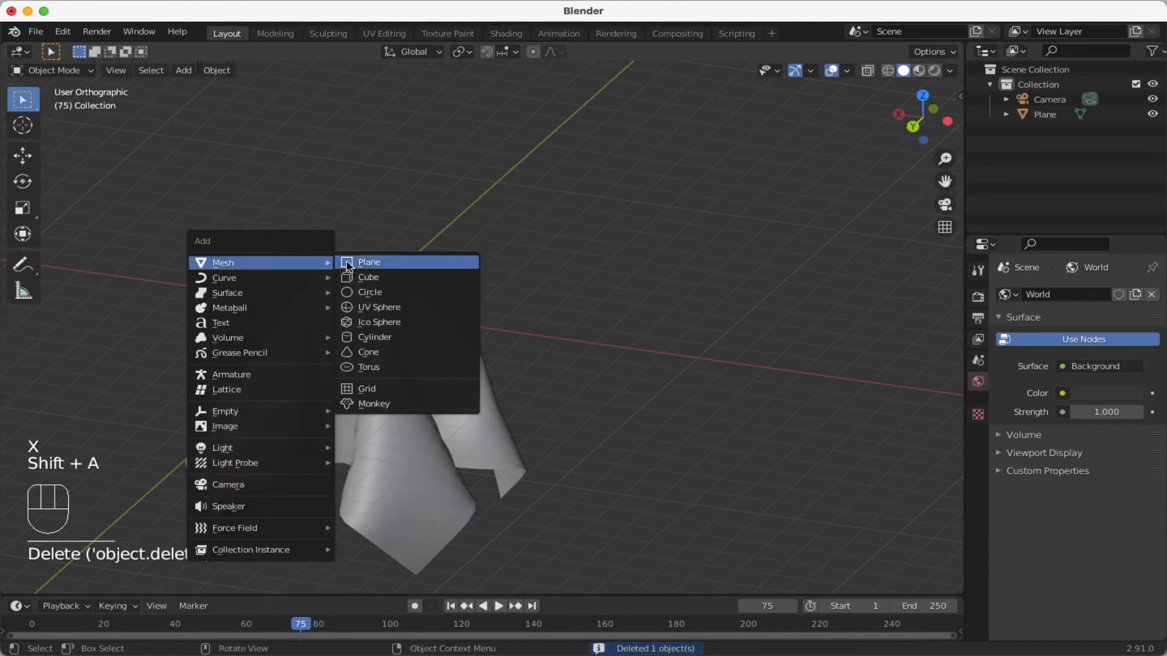
pyautogui.moveTo(277, 453)
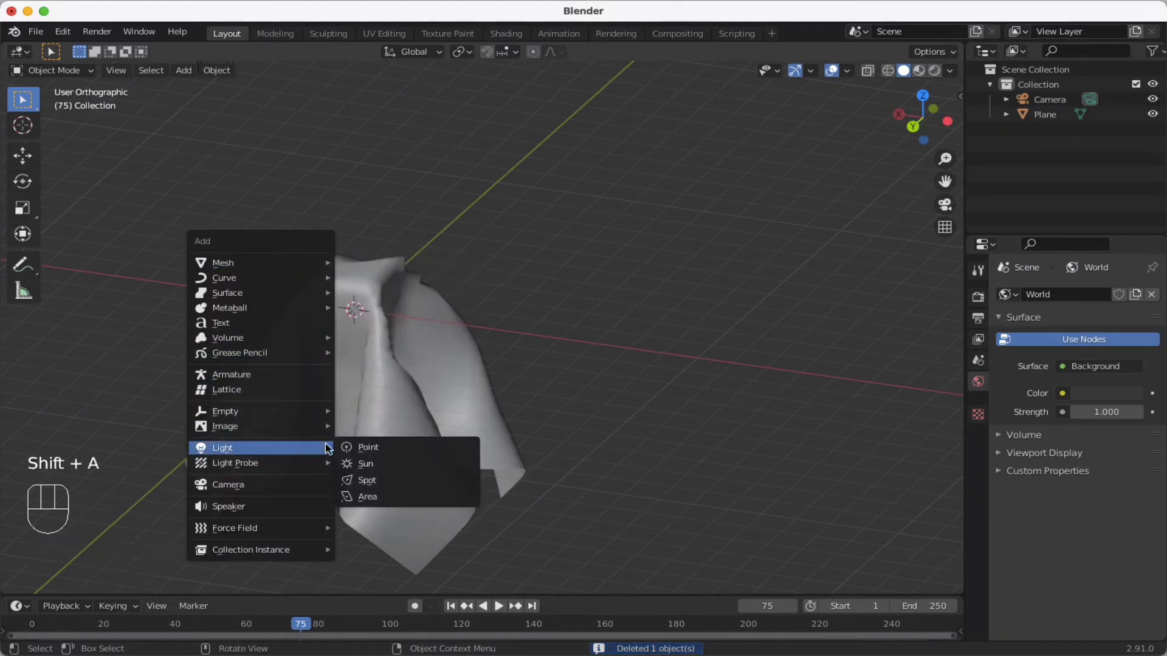
pyautogui.click(417, 497)
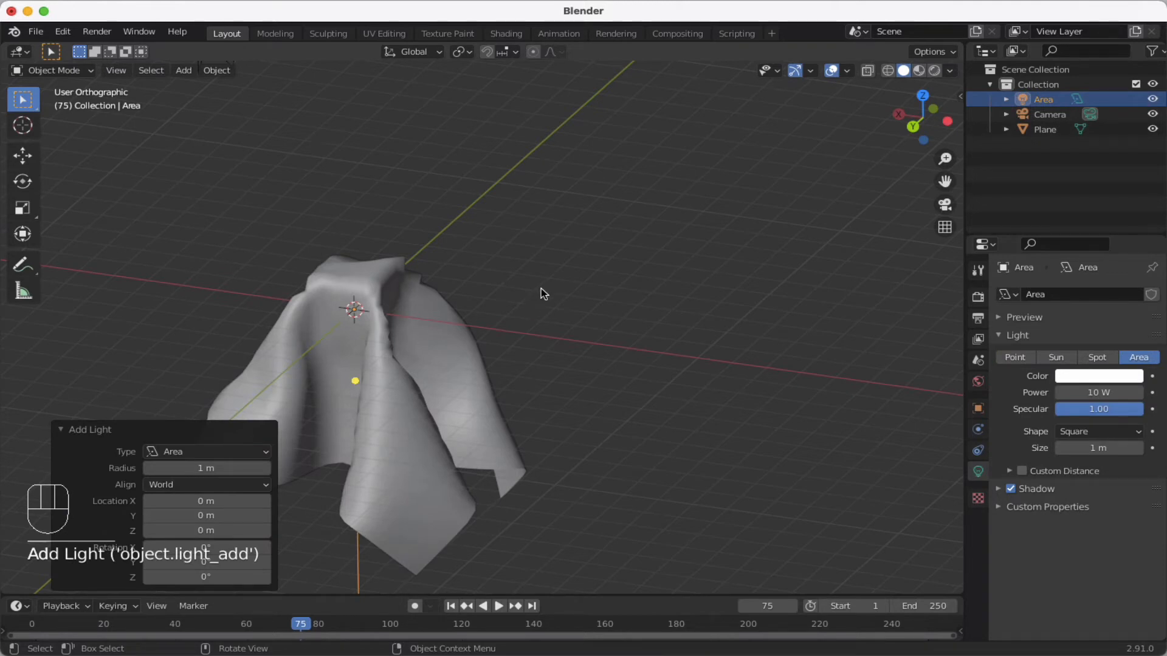
pyautogui.press('g')
pyautogui.click(712, 281)
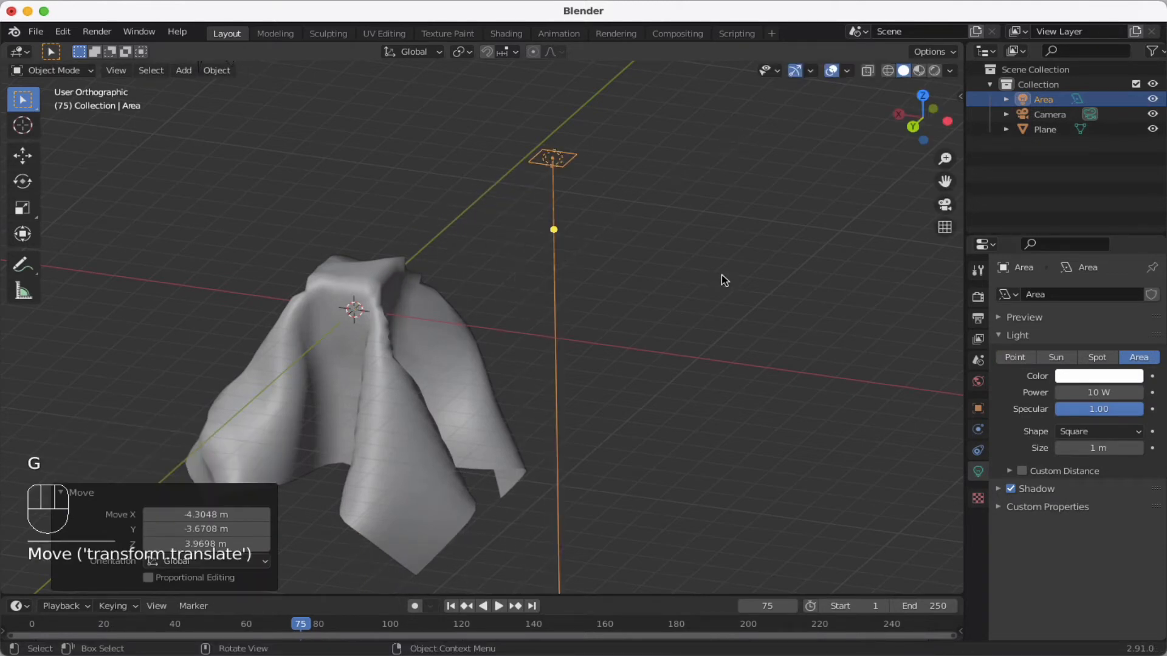
# Rotate the area light about -44° so it points at the cloth, and set its power to 1000 W
pyautogui.press('r')
pyautogui.click(582, 322)
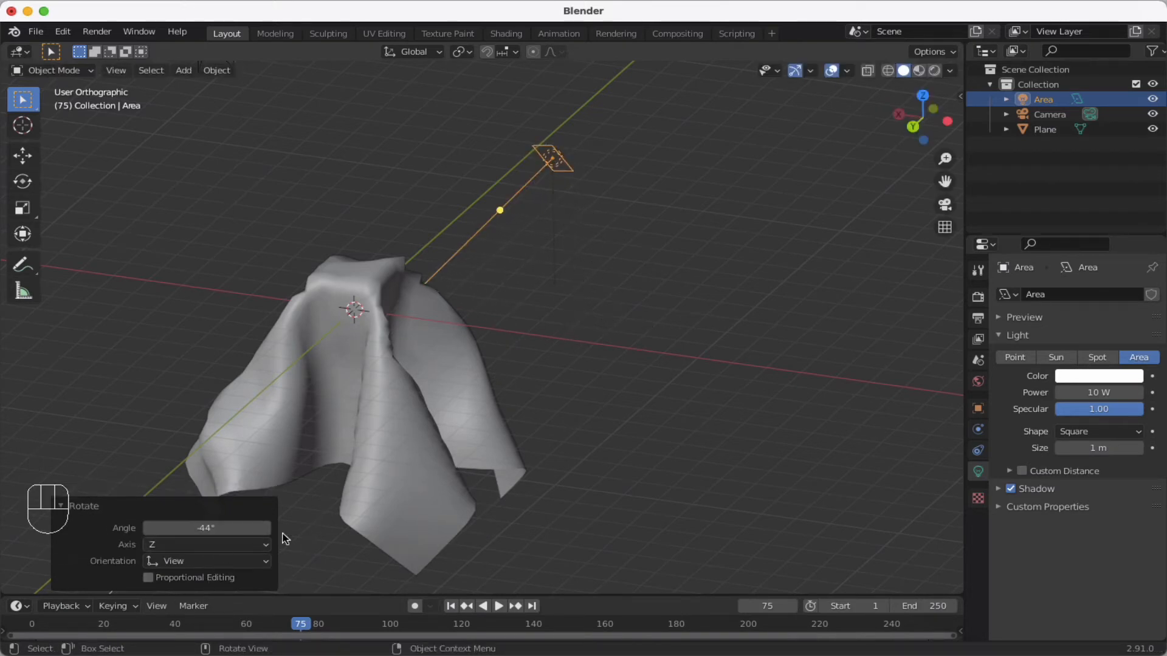
pyautogui.click(1099, 394)
pyautogui.write('1000')
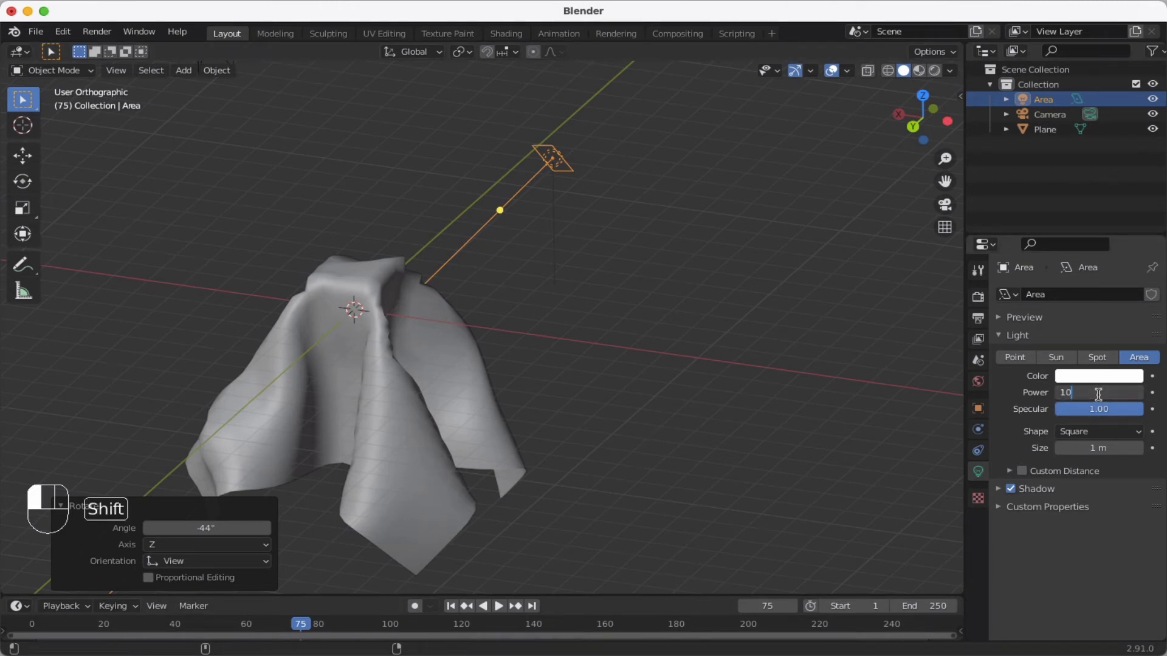
pyautogui.press('Return')
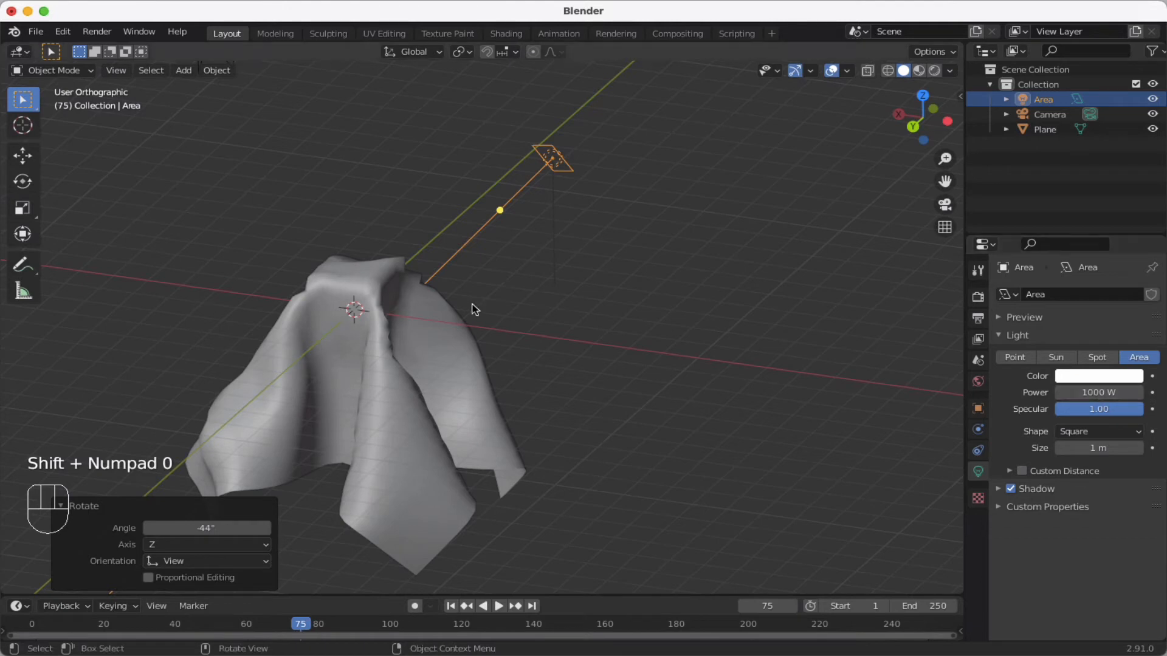
# Look through the scene camera and add a Subdivision Surface modifier to the cloth plane
pyautogui.moveTo(383, 302); pyautogui.dragTo(487, 313, button='middle')
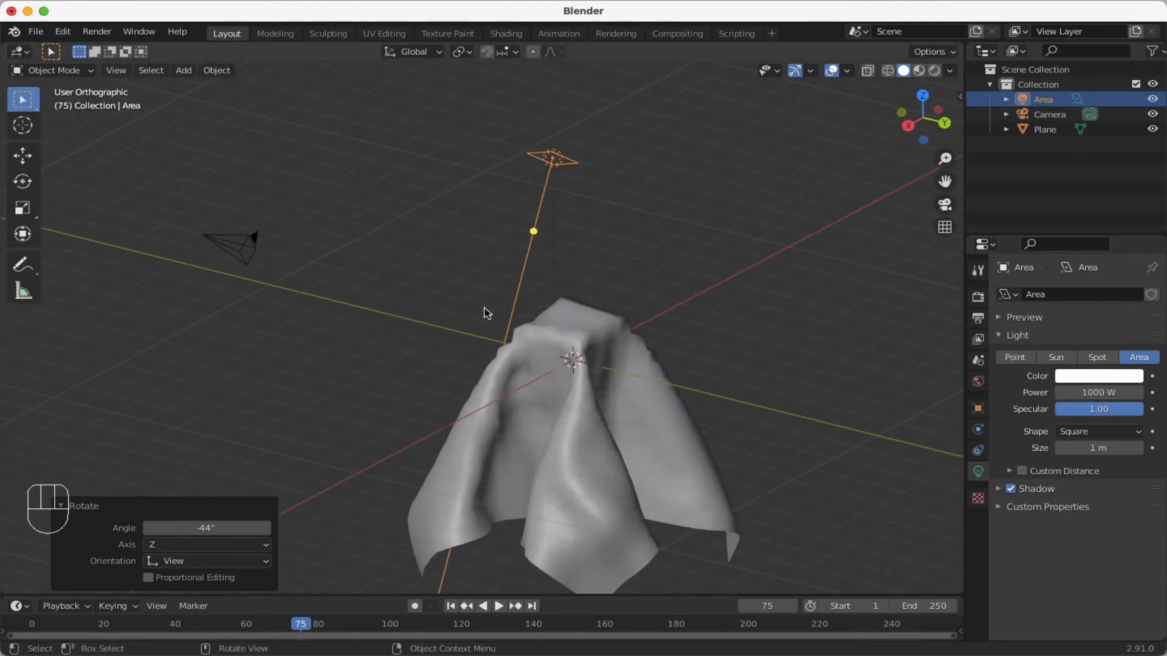
pyautogui.press('KP_0')
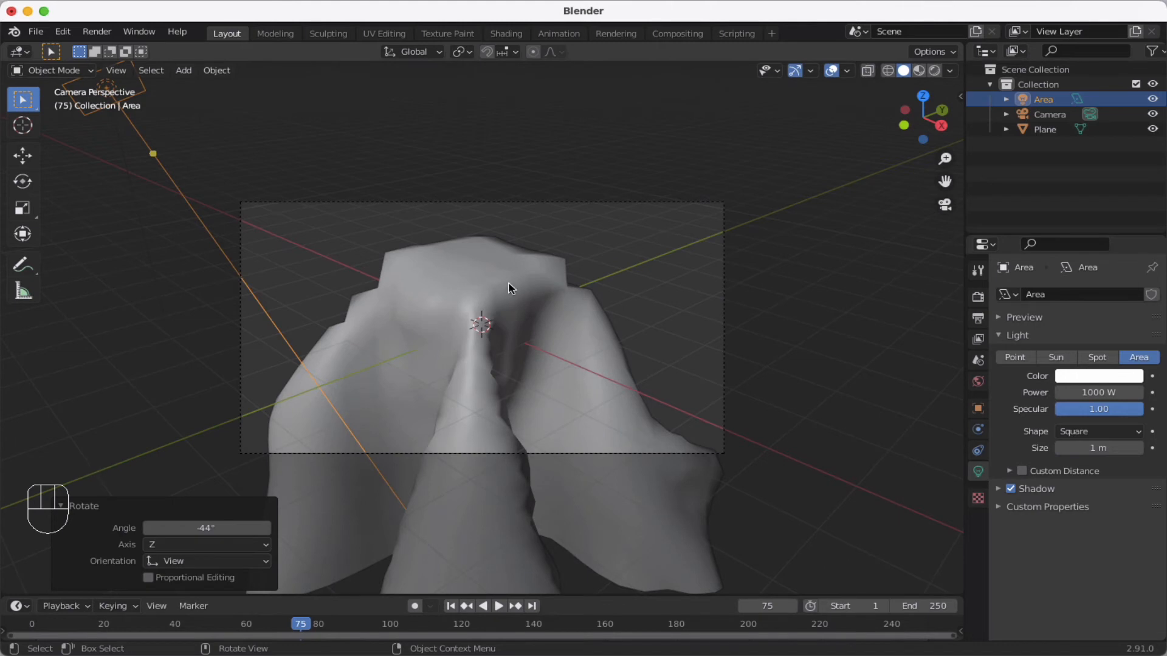
pyautogui.click(481, 282)
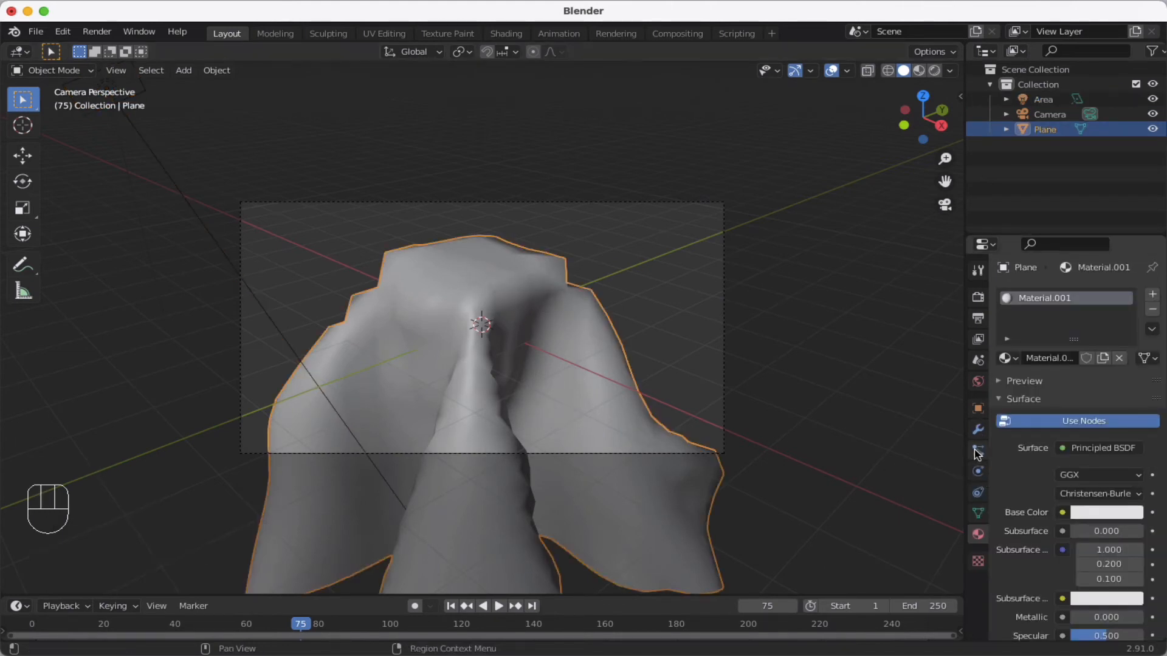
pyautogui.click(977, 429)
pyautogui.click(1040, 294)
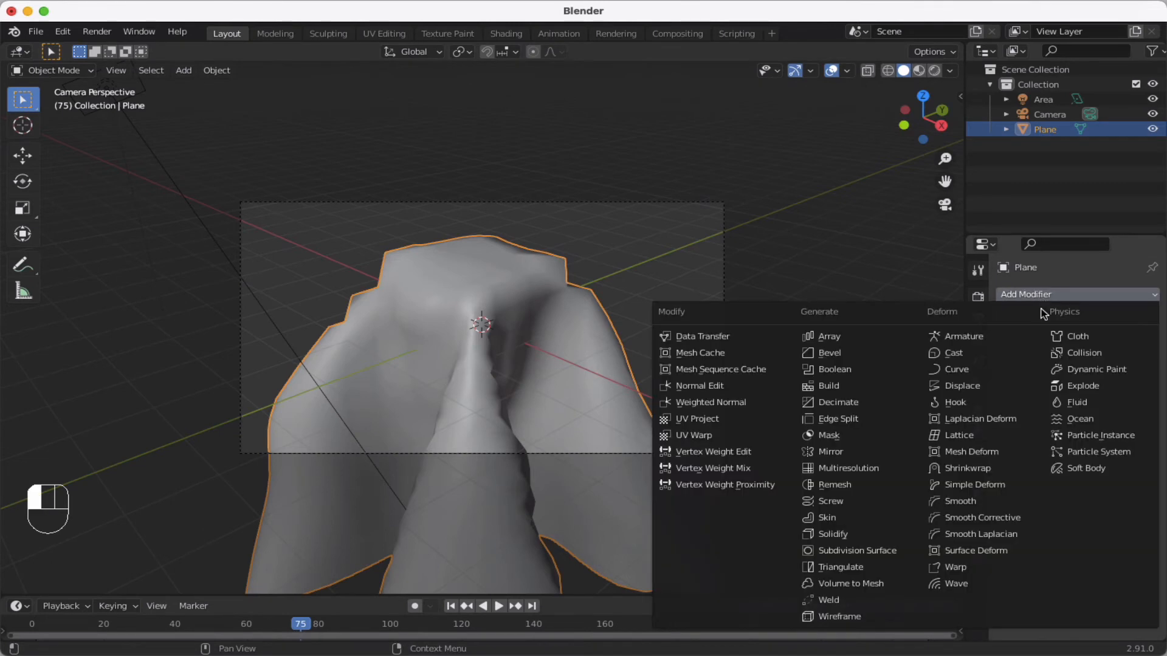
pyautogui.click(865, 552)
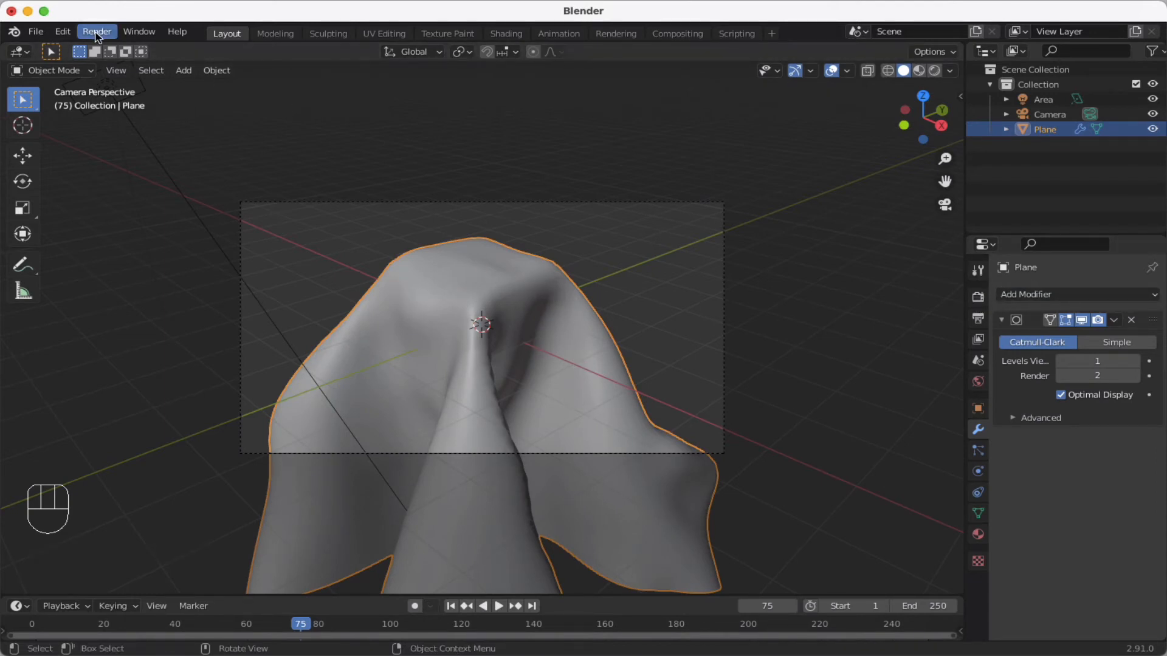
pyautogui.click(583, 376)
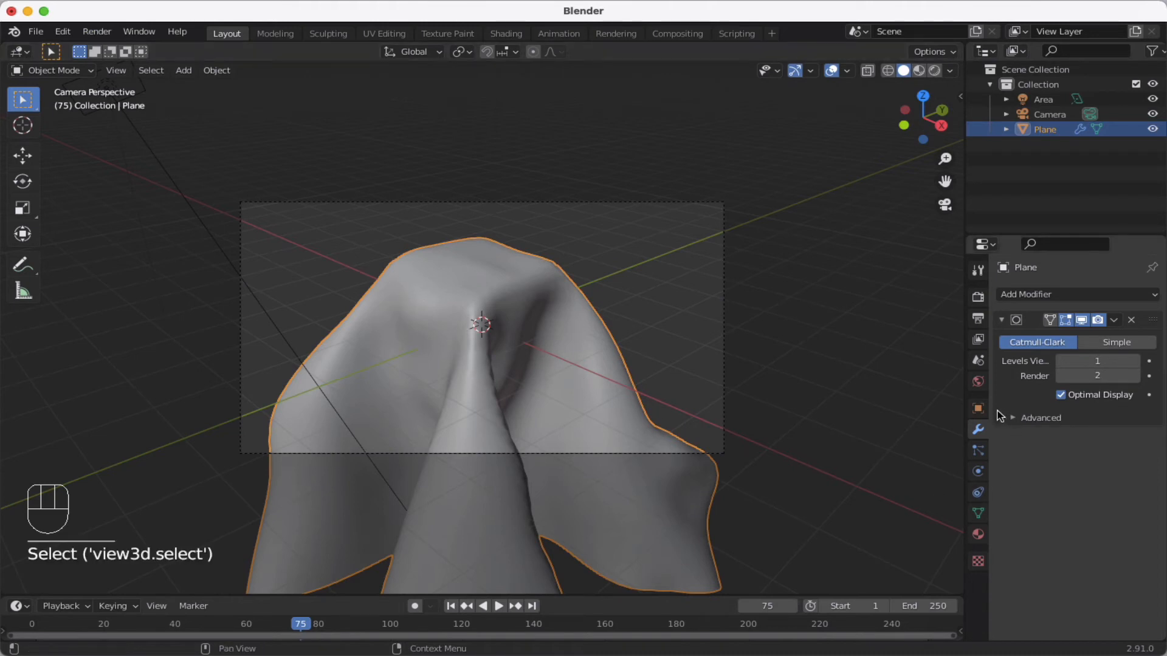
# Lower the roughness of the cloth plane's material to make it glossier
pyautogui.click(978, 381)
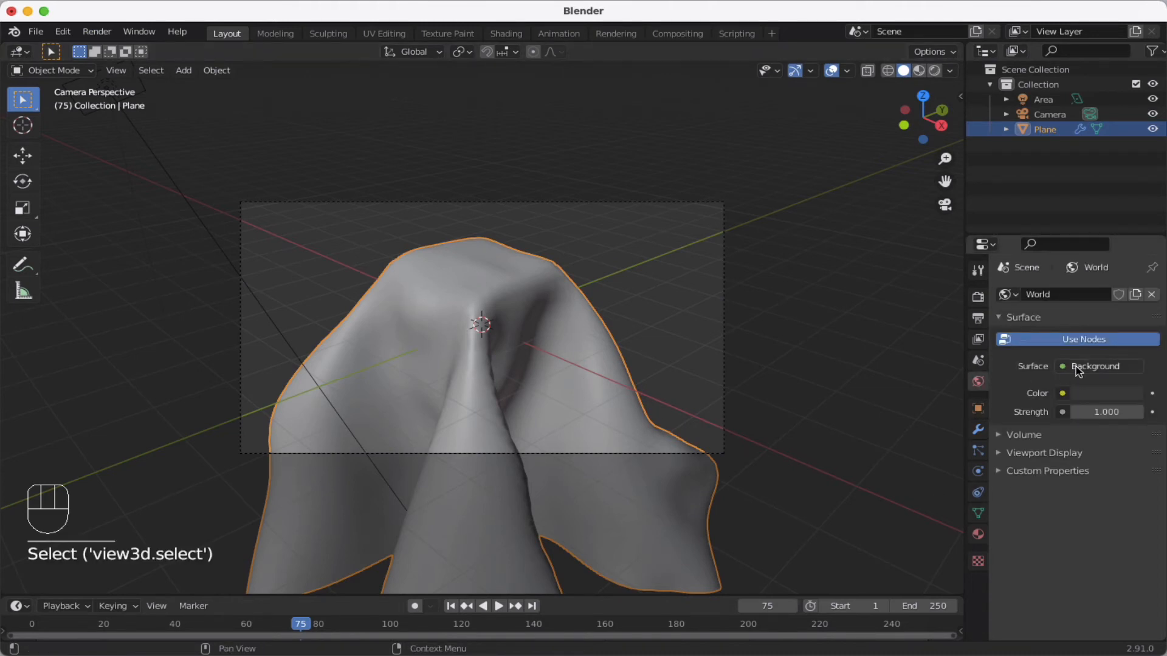
pyautogui.click(978, 534)
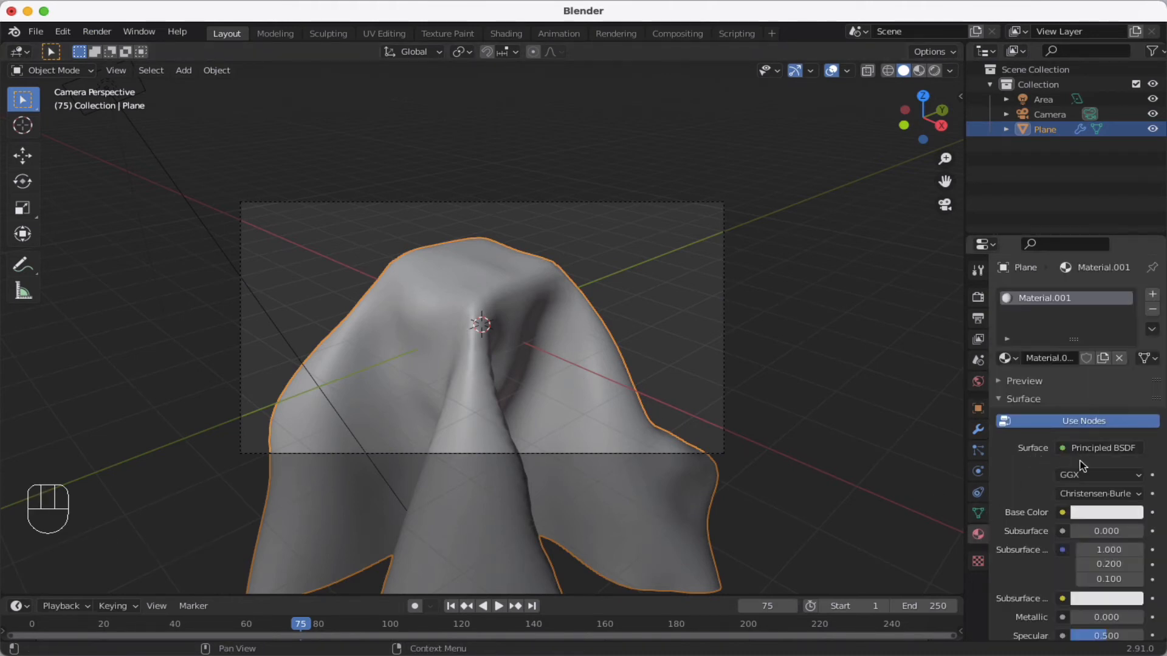
pyautogui.scroll(-5, 1081, 466)
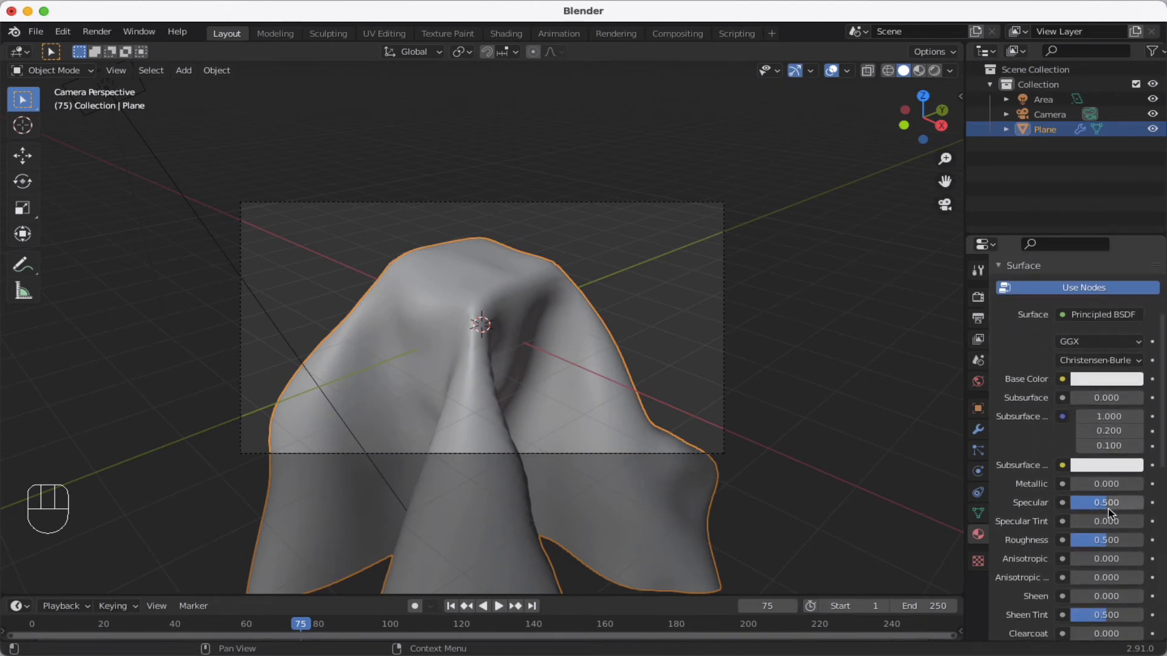
pyautogui.moveTo(1106, 540); pyautogui.dragTo(1080, 540)
pyautogui.scroll(5, 1008, 383)
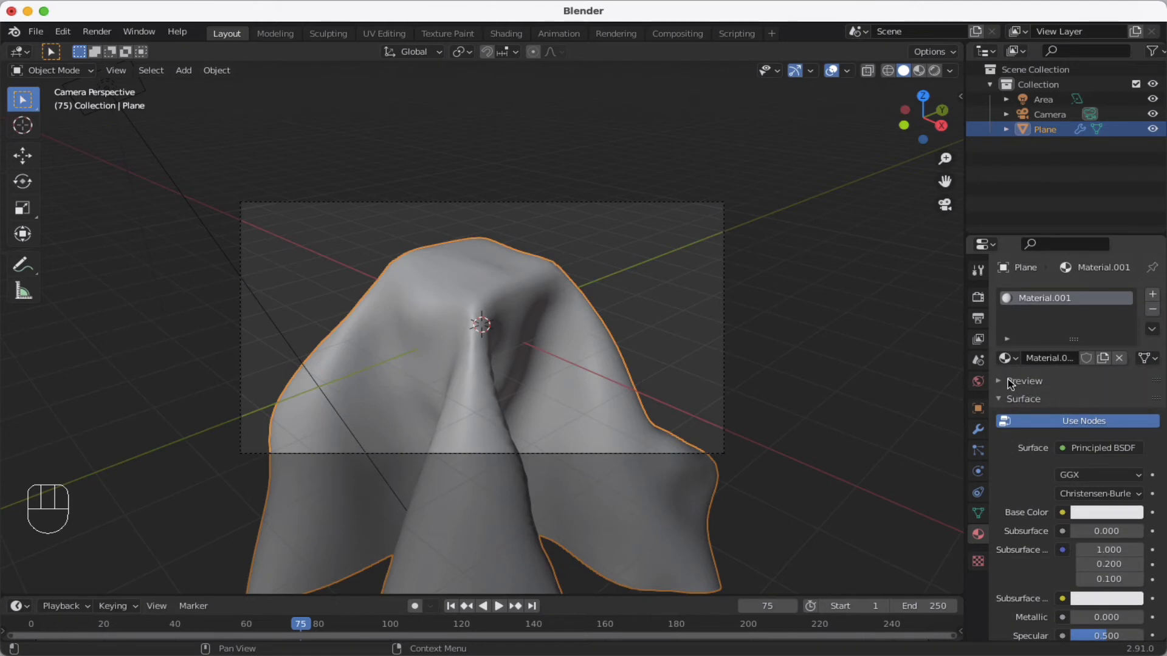
# Show the material preview and set the cloth material's base color to red
pyautogui.click(1008, 381)
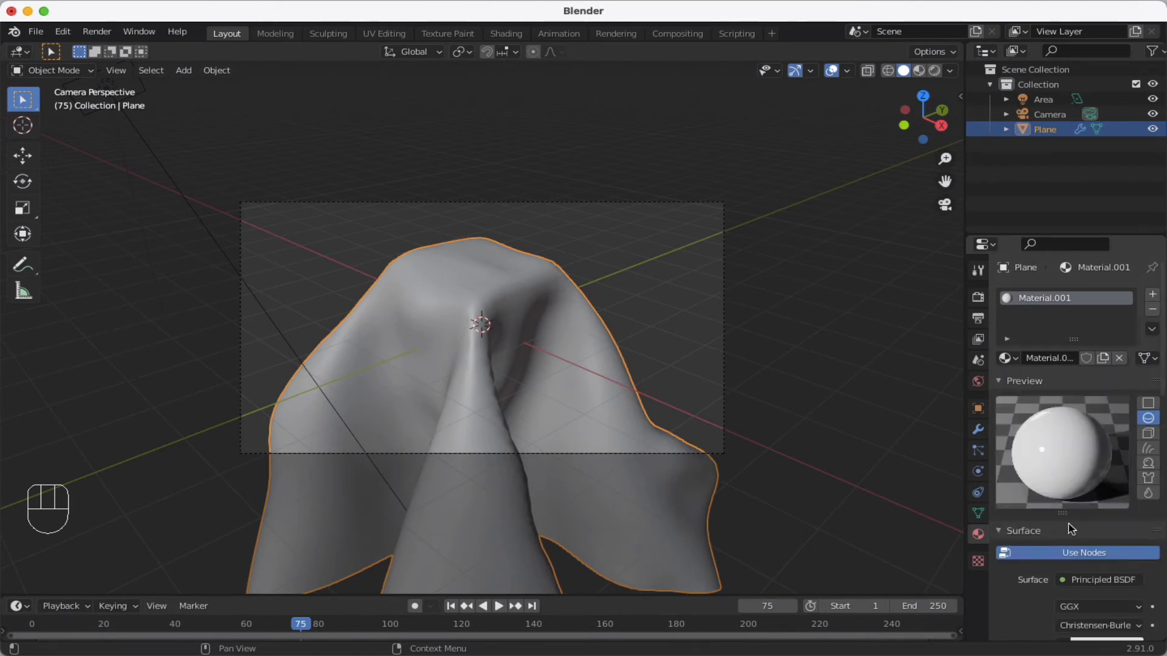
pyautogui.scroll(-5, 1091, 582)
pyautogui.click(1093, 484)
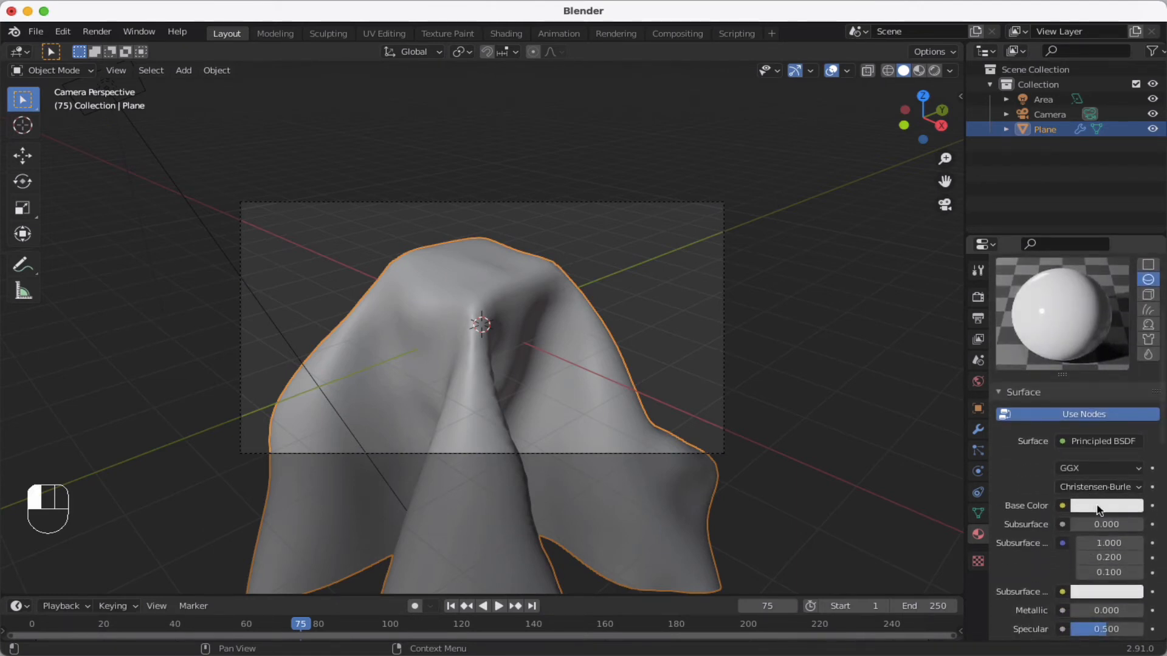
pyautogui.moveTo(1054, 314); pyautogui.dragTo(1061, 401)
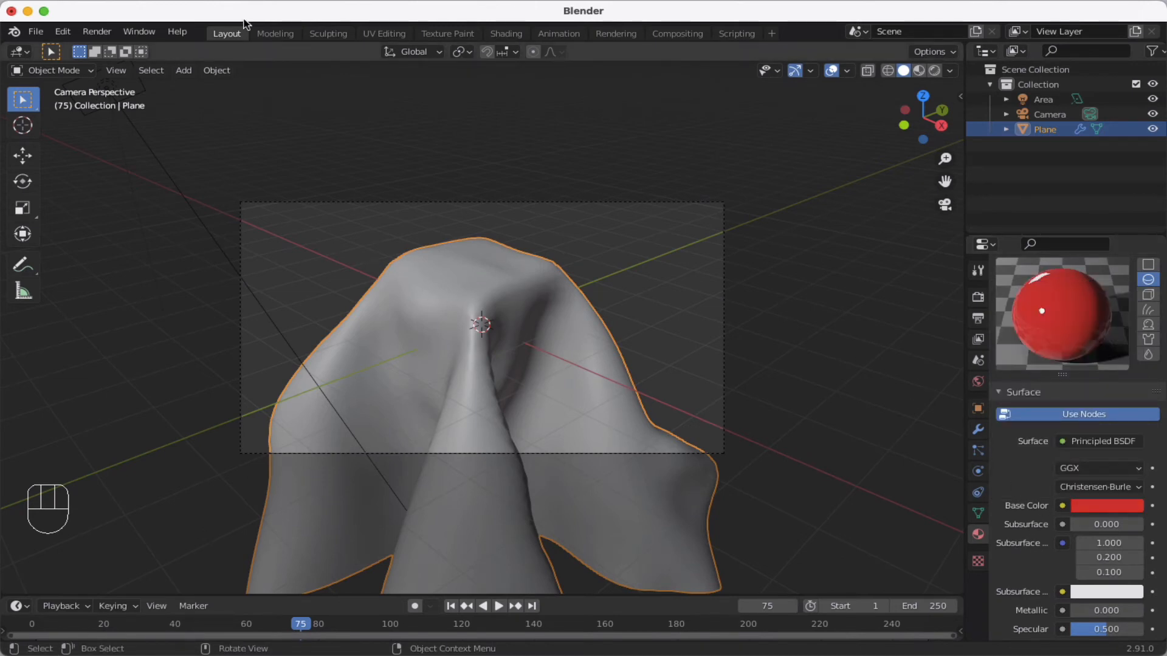
# Render the camera view as an image, examine the red cloth up close and as a whole, and close the render window
pyautogui.click(97, 30)
pyautogui.click(114, 48)
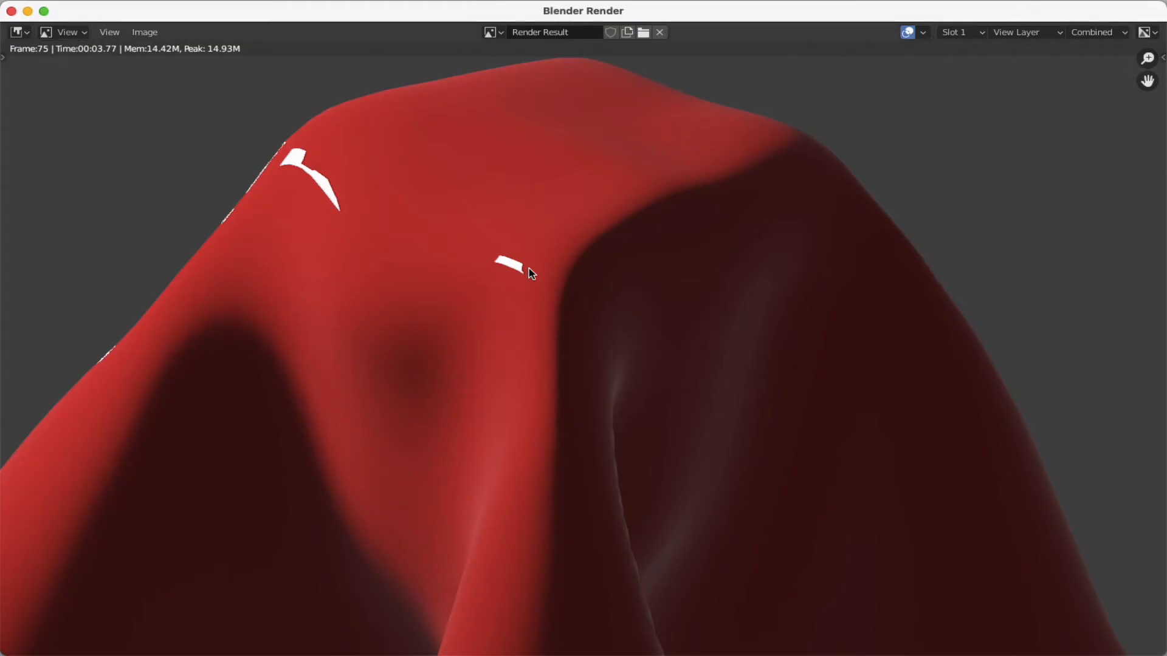
pyautogui.scroll(3, 611, 269)
pyautogui.hscroll(-5, 636, 262)
pyautogui.scroll(-5, 635, 262)
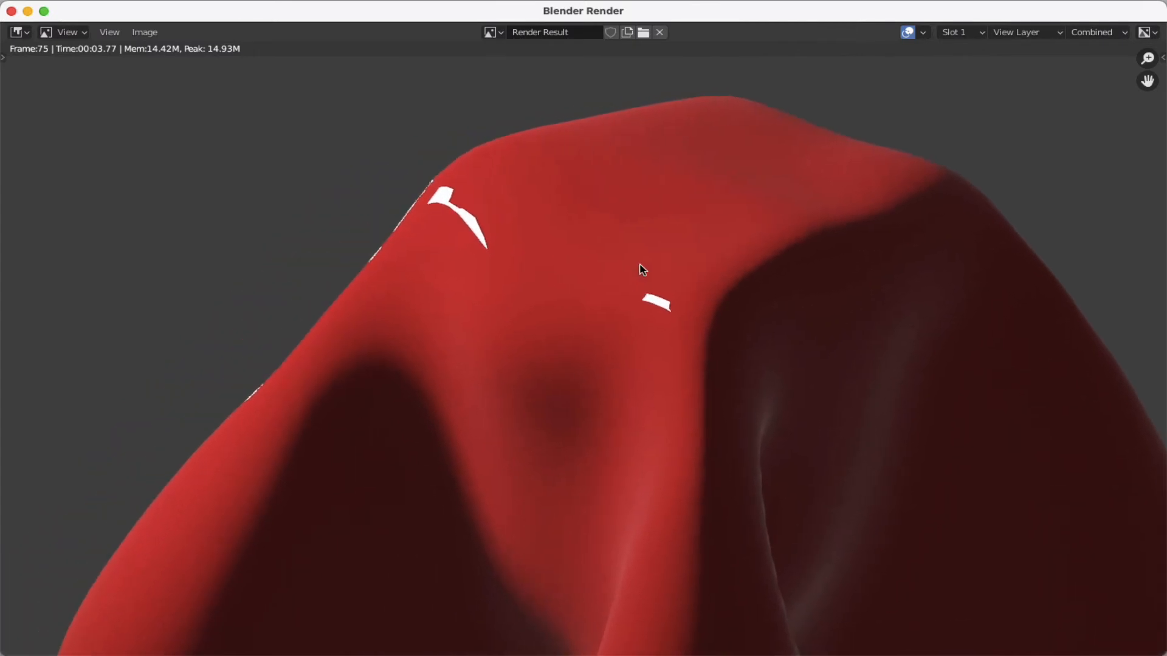
pyautogui.hscroll(2, 636, 263)
pyautogui.scroll(-2, 636, 262)
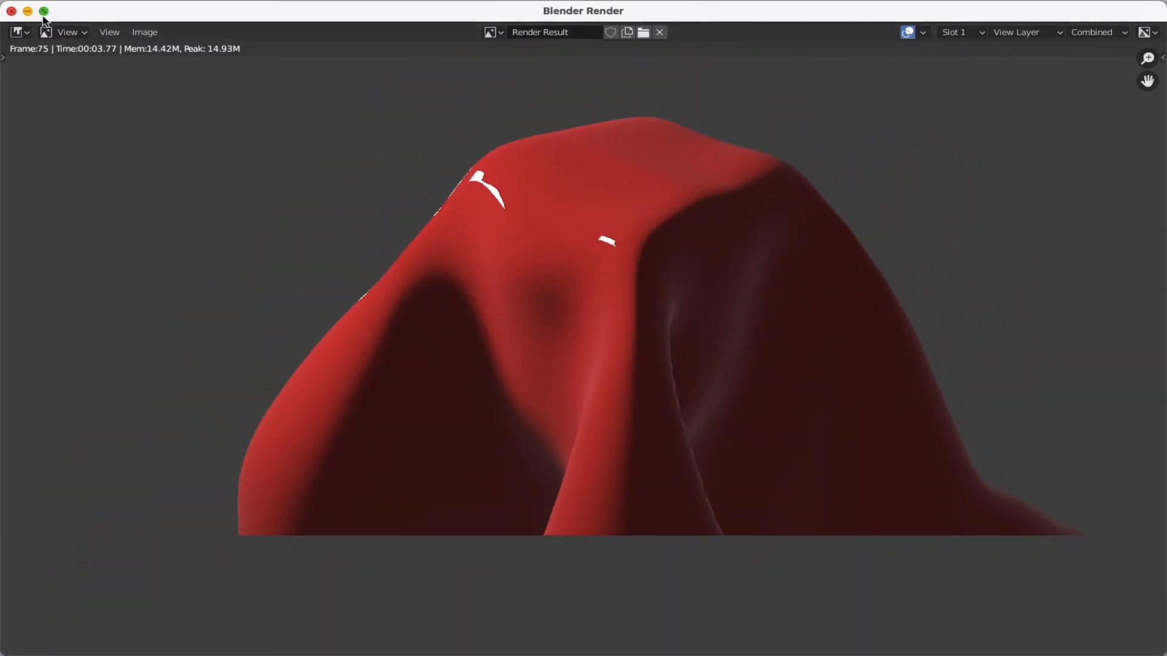
pyautogui.click(11, 11)
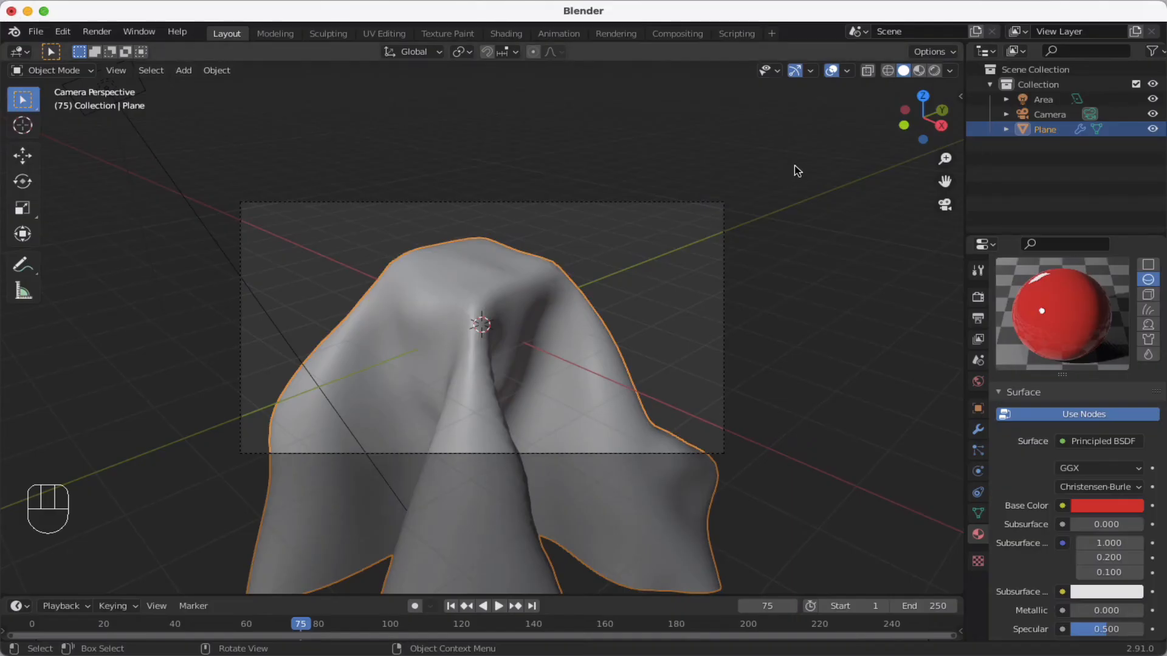
# Switch the scene's render engine to Cycles
pyautogui.click(978, 270)
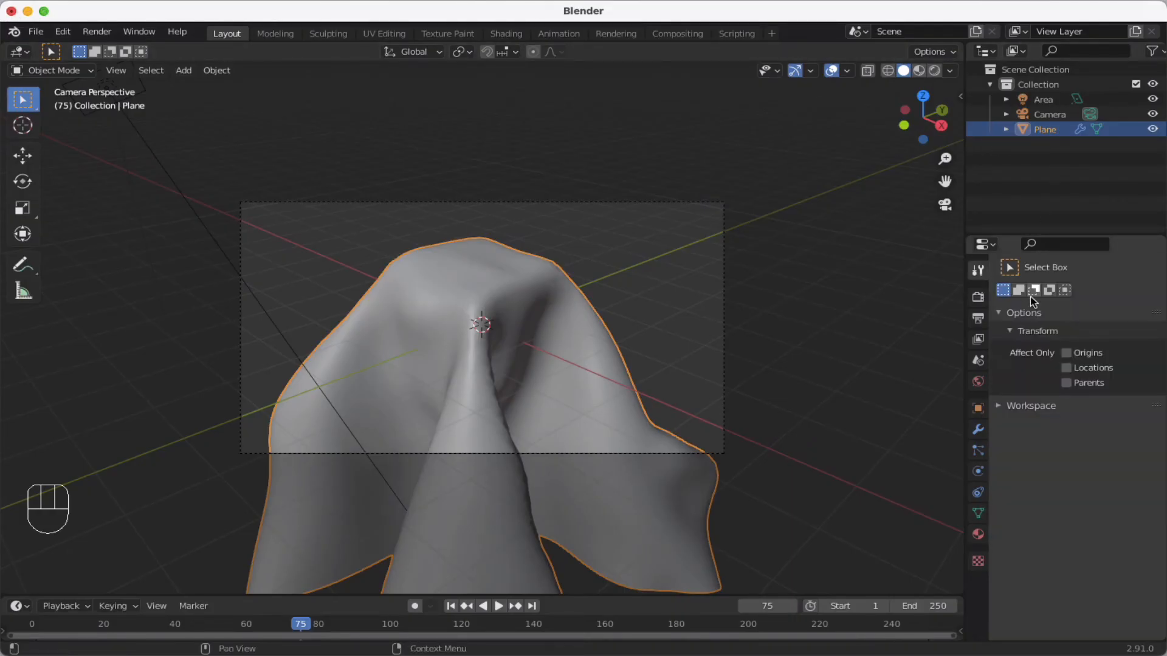
pyautogui.click(980, 297)
pyautogui.click(1087, 295)
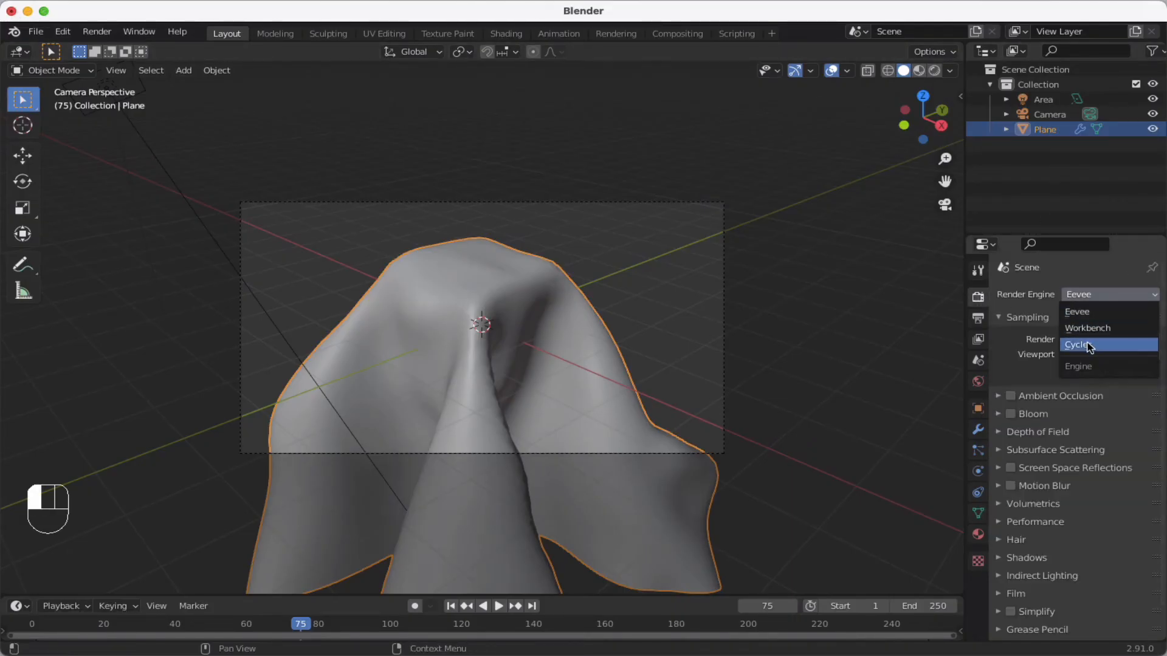
pyautogui.click(1080, 345)
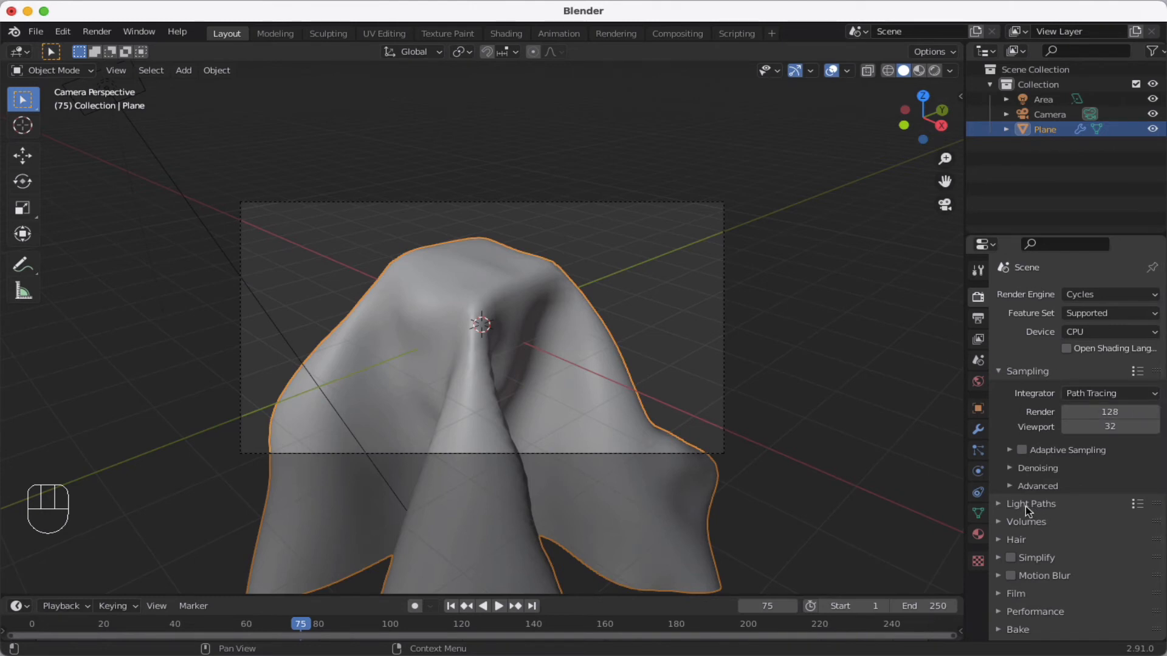
# Render the camera view again as an image with Cycles and fit the whole frame in view
pyautogui.click(98, 32)
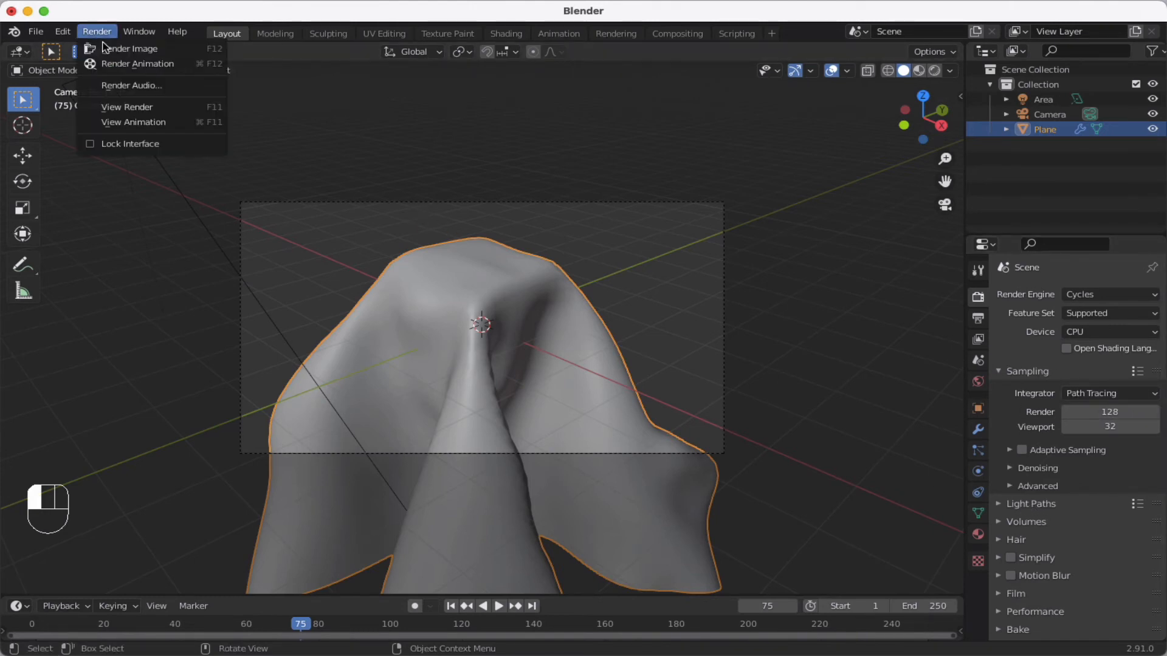
pyautogui.click(124, 47)
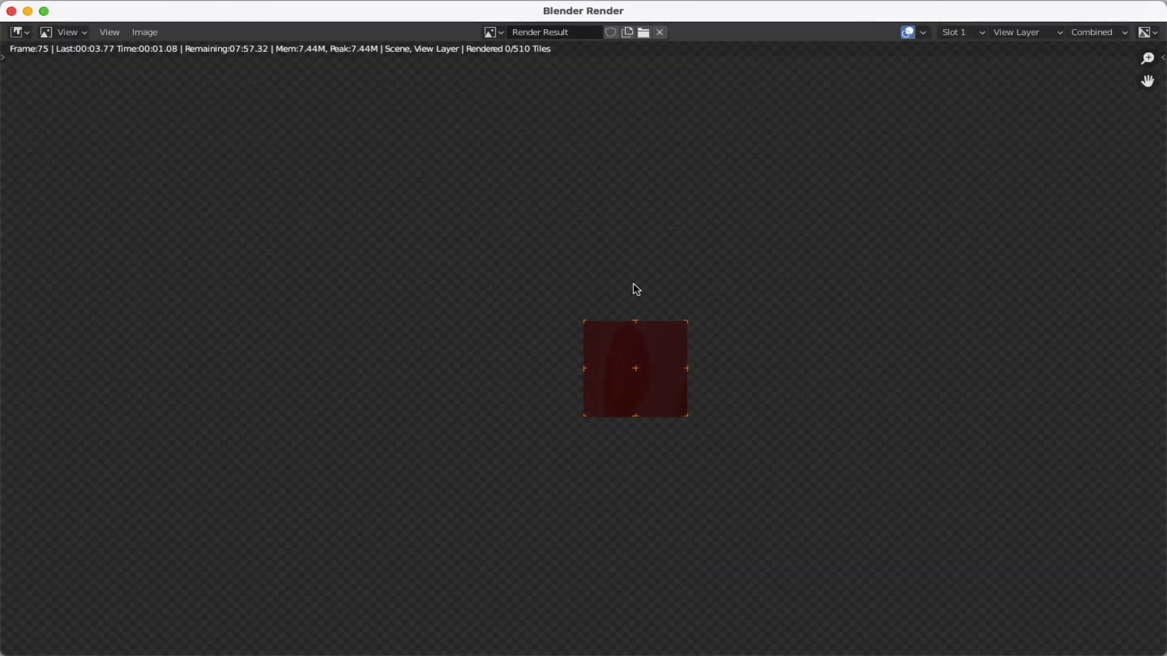
pyautogui.scroll(-2, 633, 283)
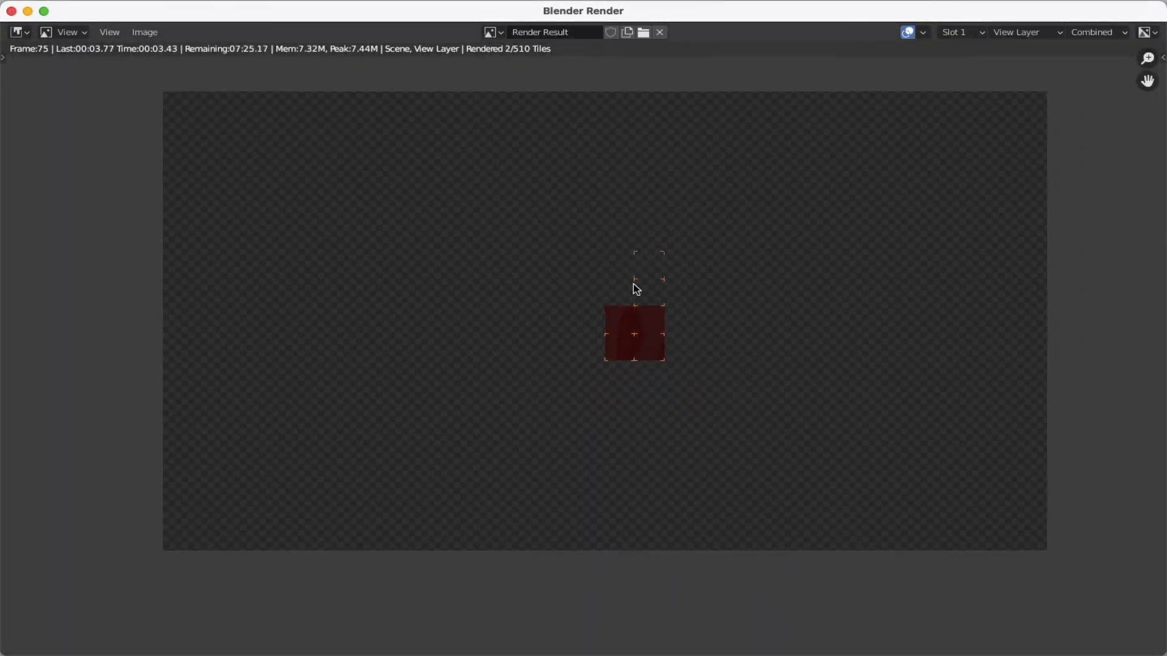
pyautogui.scroll(1, 633, 283)
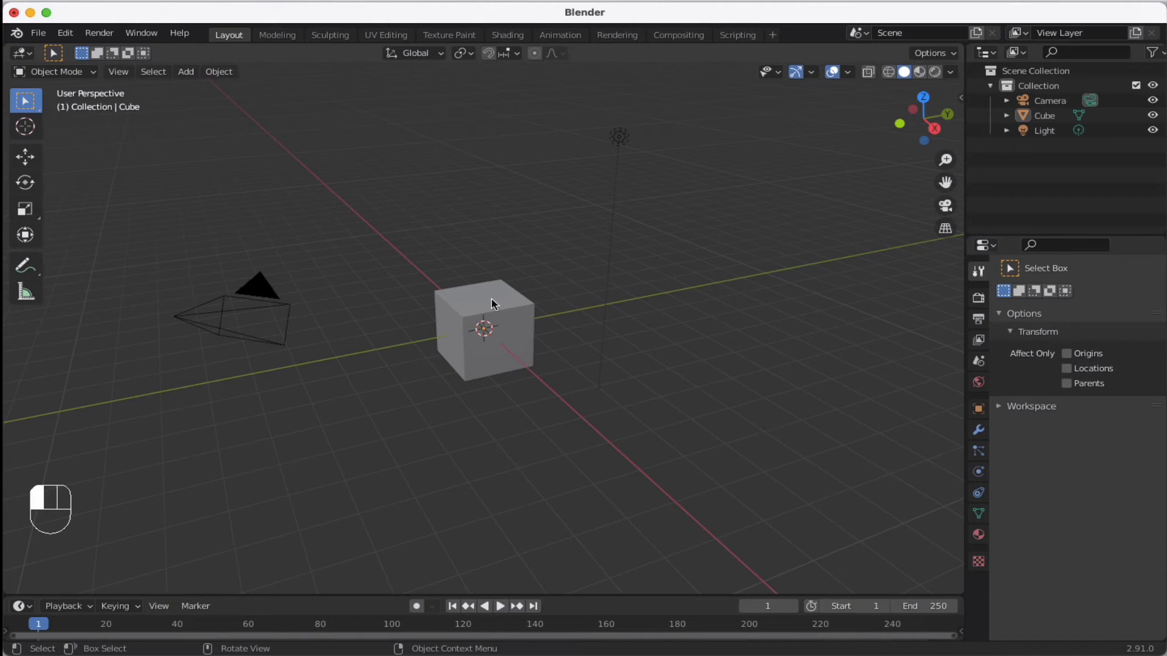
# Select the default cube in the new scene and delete it
pyautogui.click(513, 313)
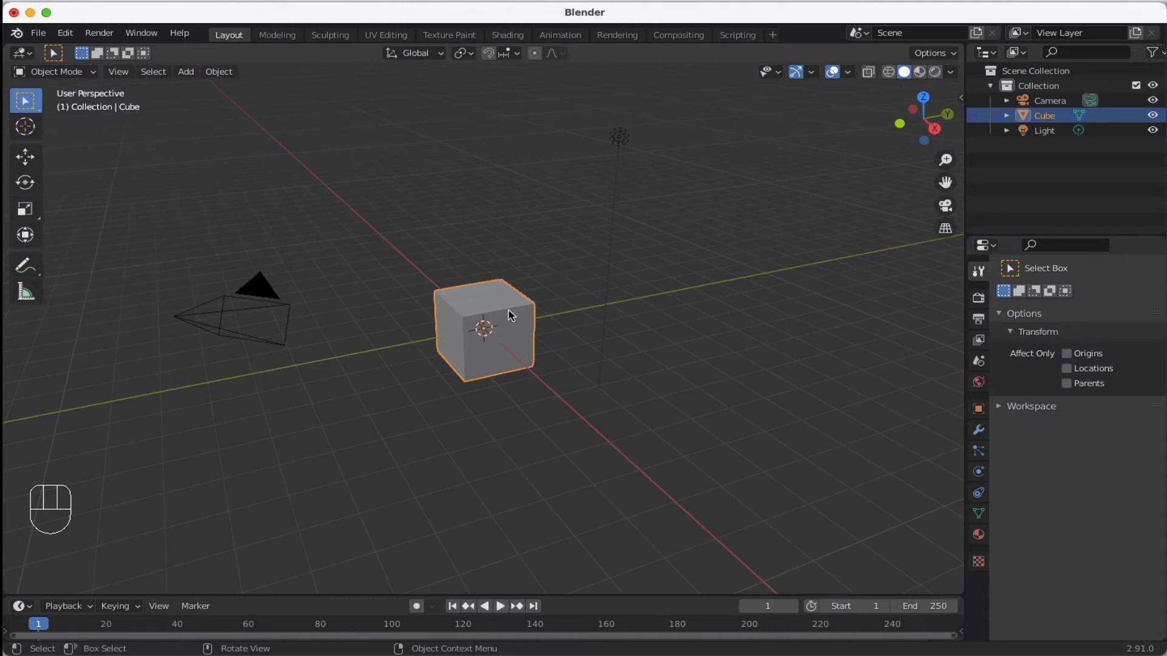
pyautogui.press('x')
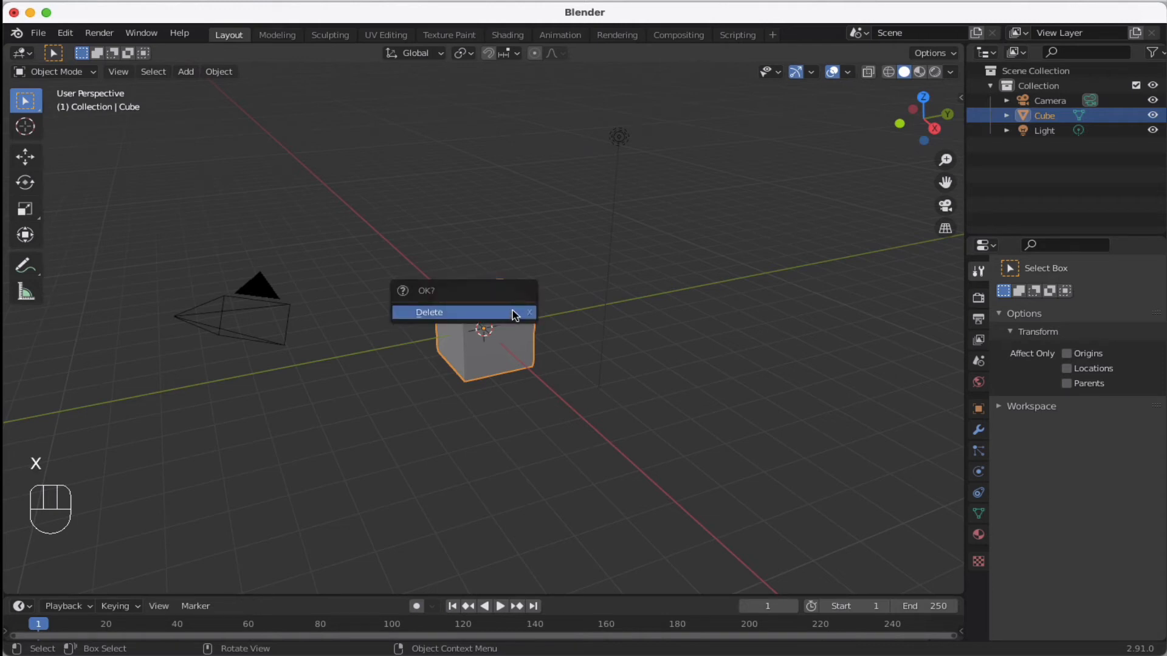
pyautogui.press('x')
pyautogui.click(483, 311)
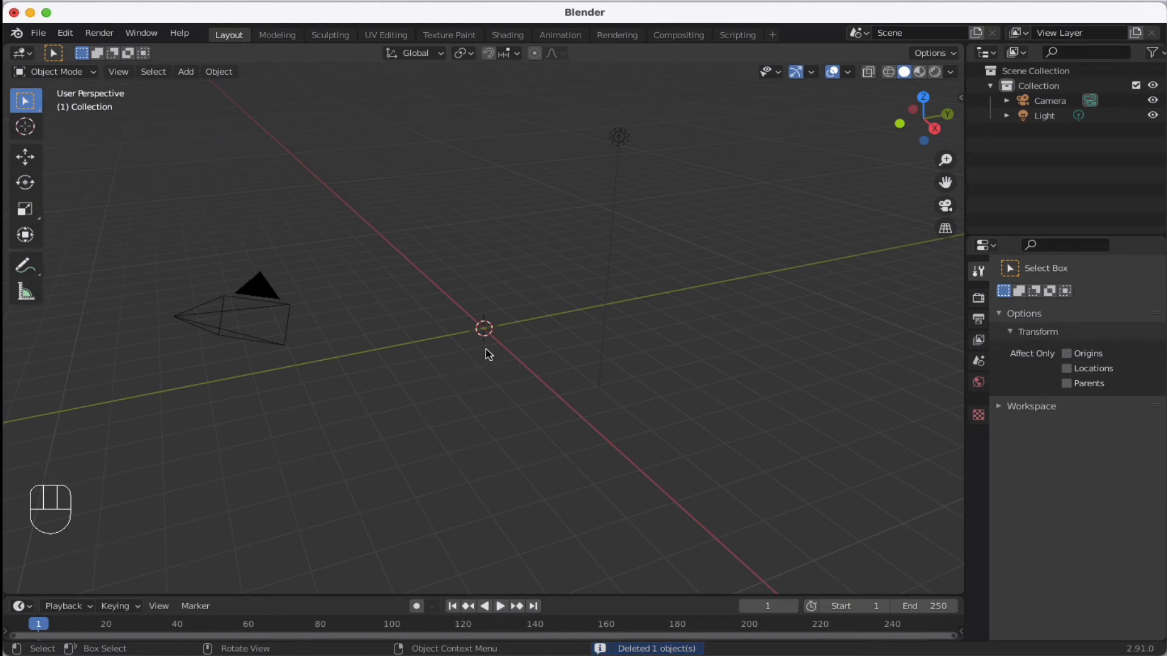
# Add a plane mesh at the scene's origin and scale it up uniformly by about 7.84
pyautogui.hotkey('shift', 'a')
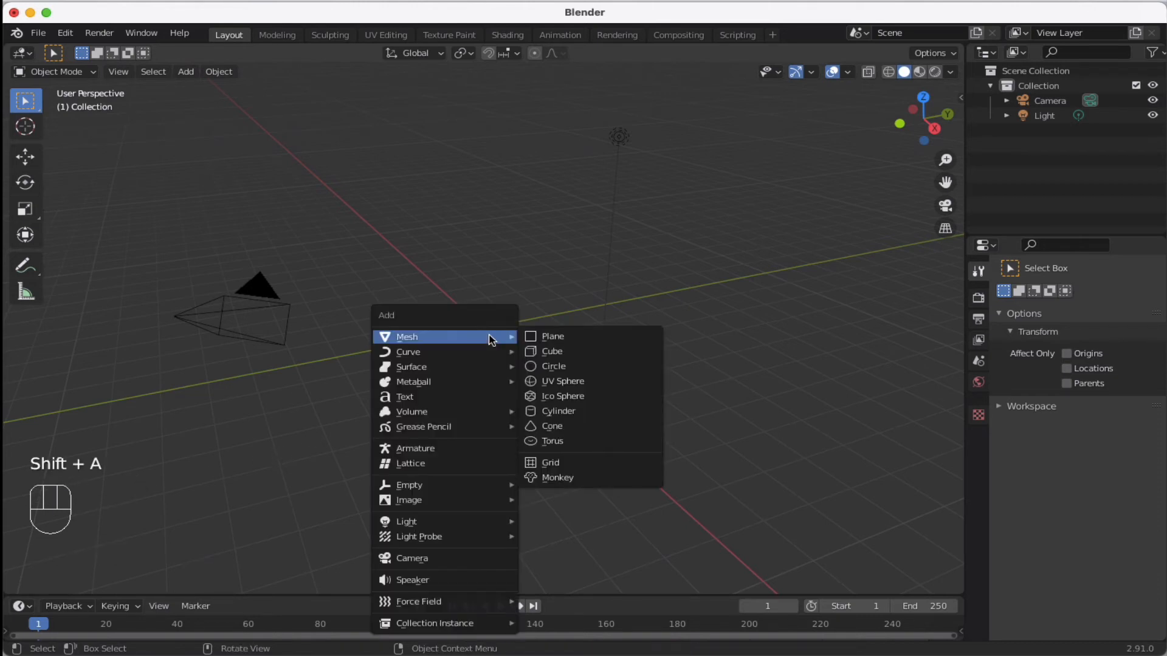
pyautogui.click(589, 336)
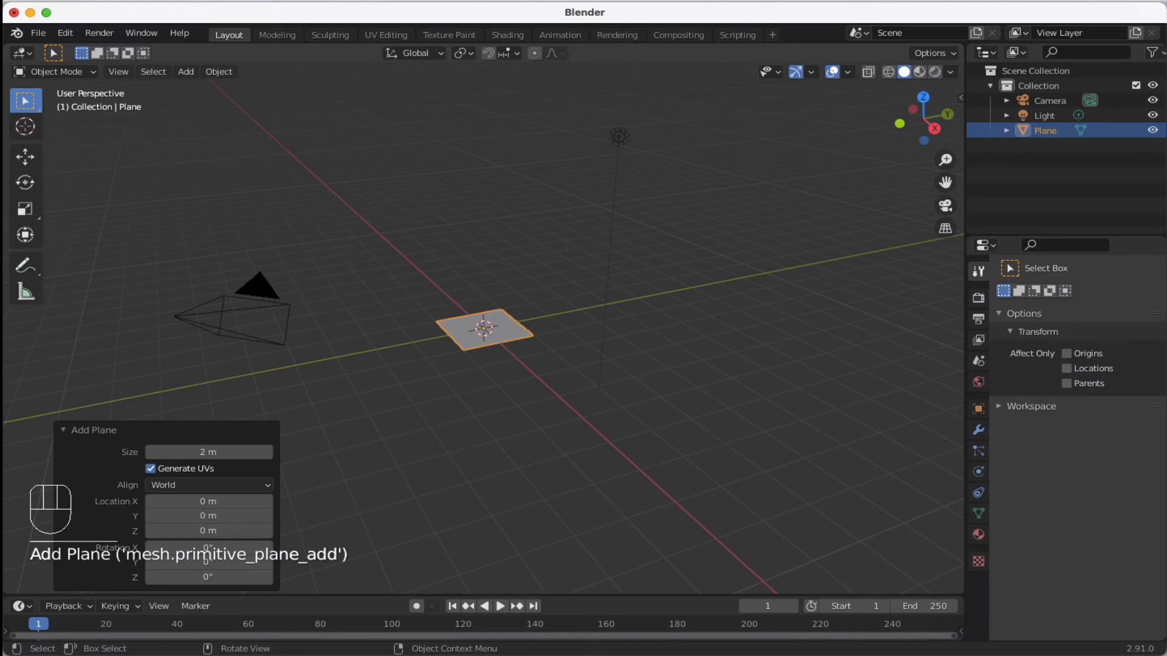
pyautogui.press('s')
pyautogui.click(693, 398)
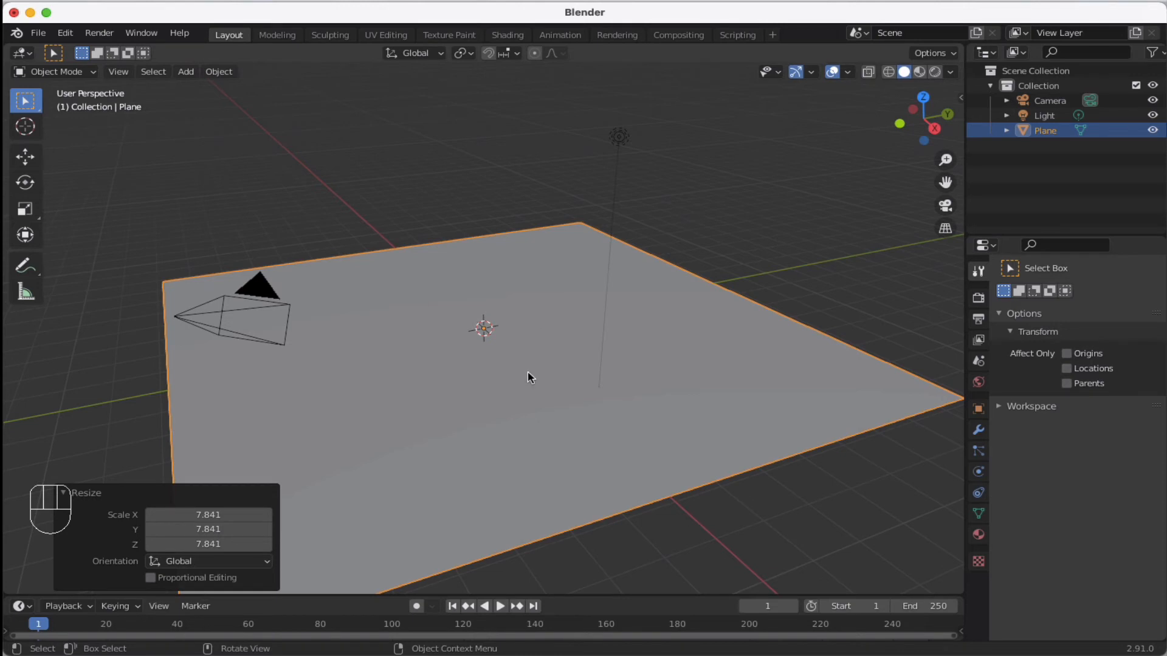
# Subdivide the whole plane in Edit Mode with 30 cuts
pyautogui.press('Tab')
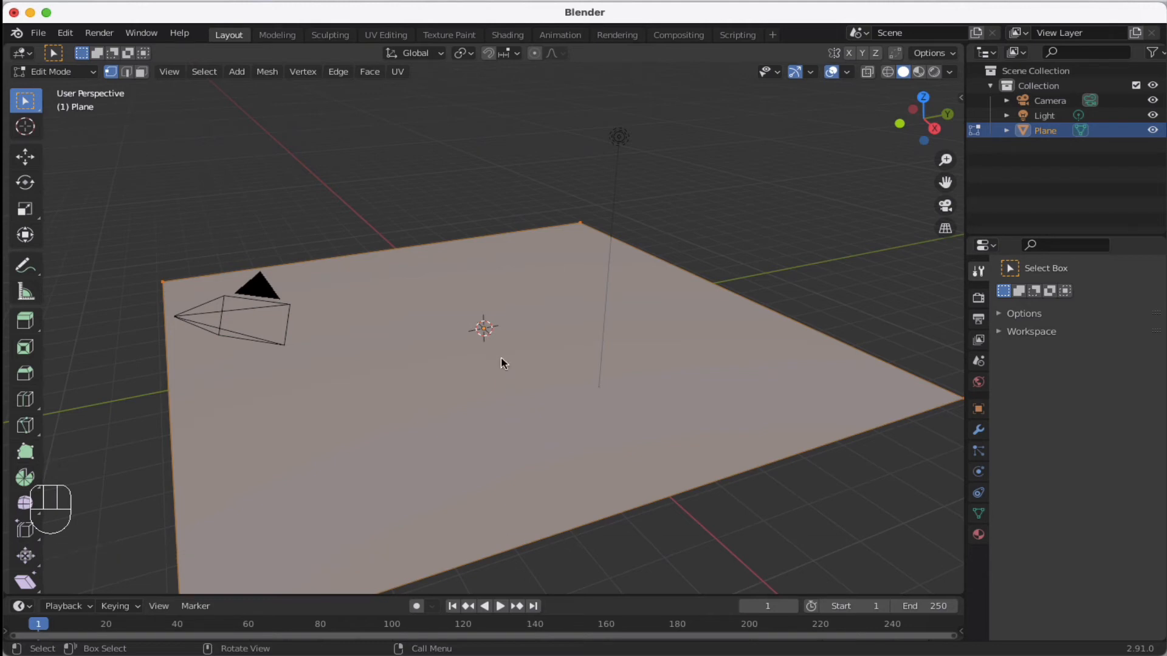
pyautogui.press('space')
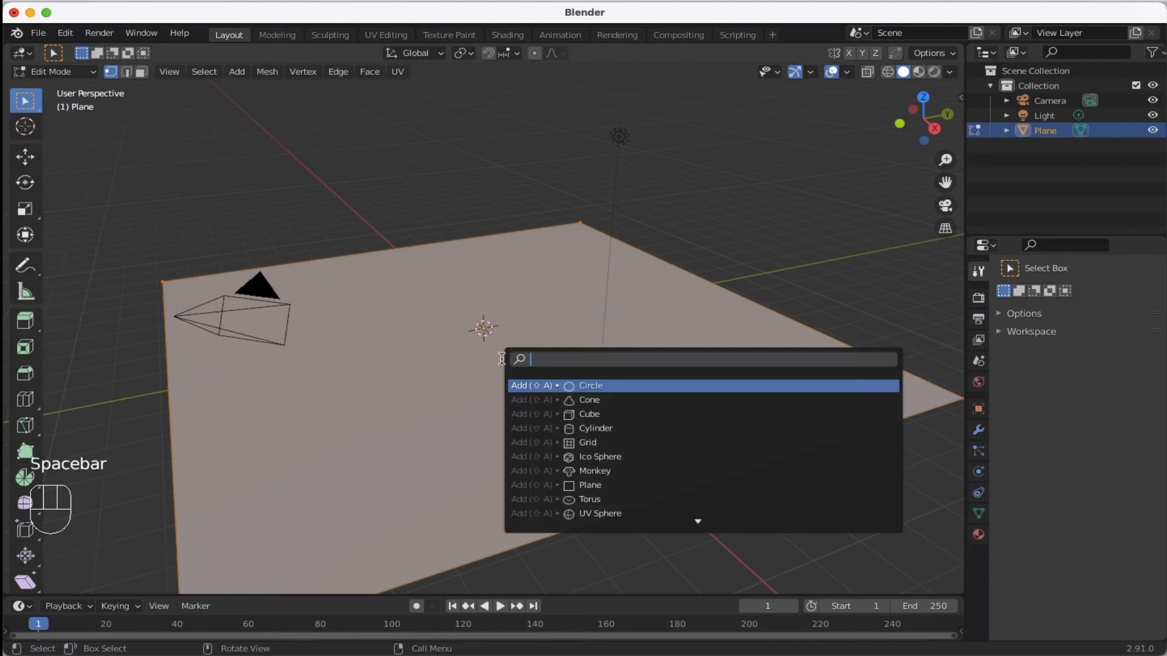
pyautogui.write('sub')
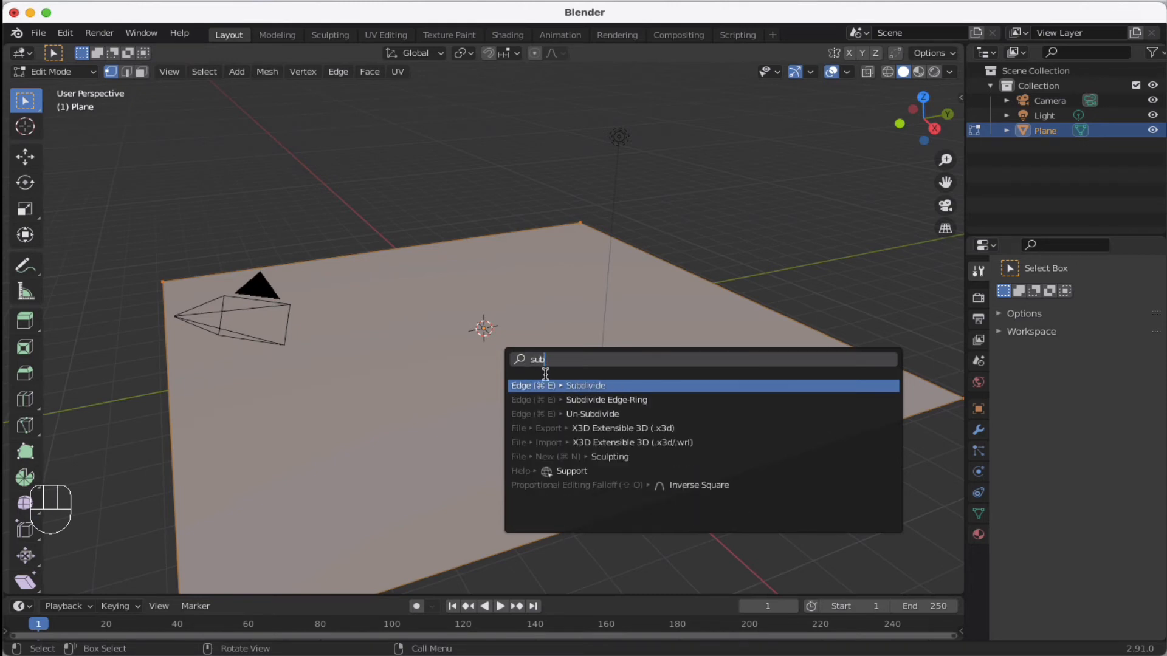
pyautogui.click(594, 386)
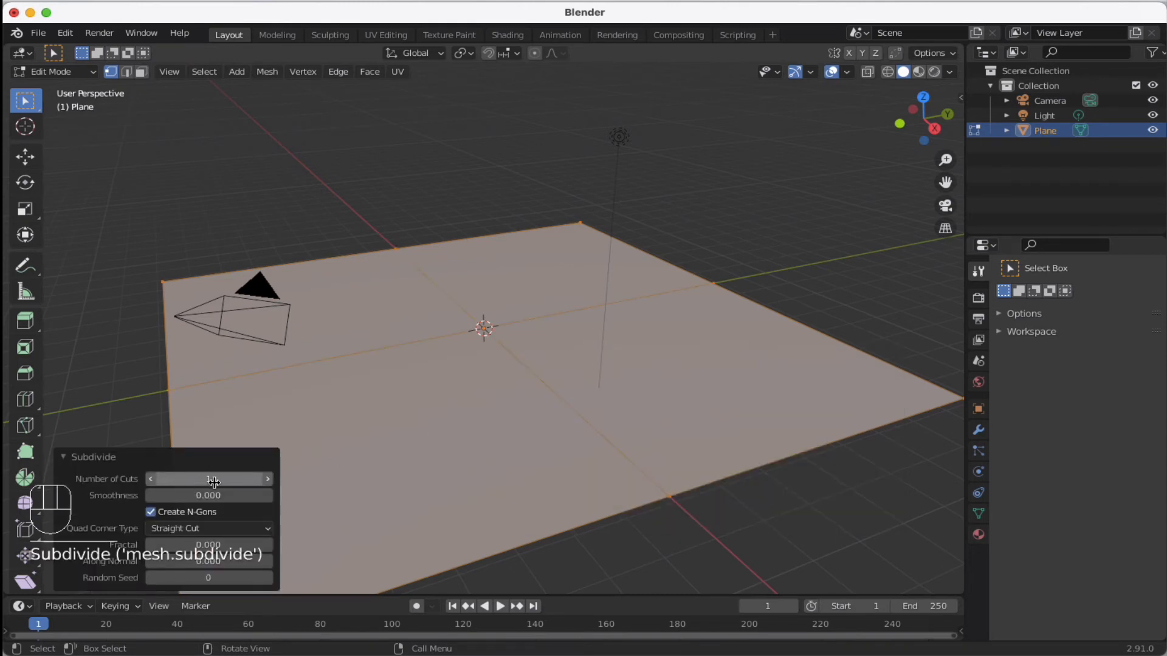
pyautogui.click(223, 480)
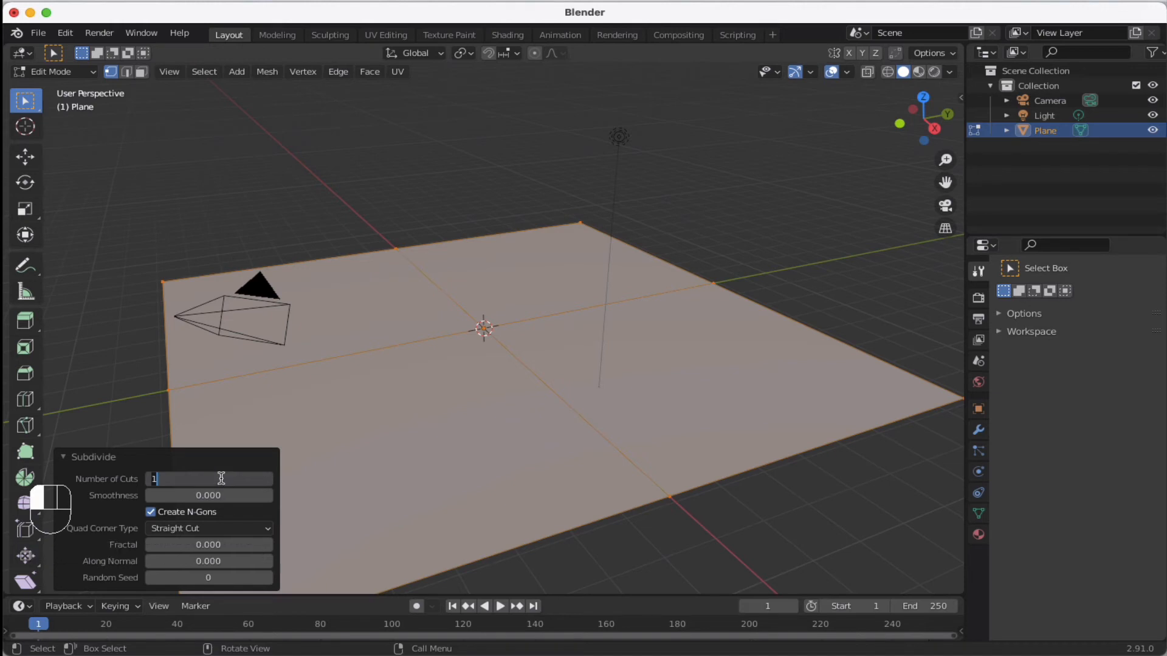
pyautogui.press('shift')
pyautogui.write('30')
pyautogui.press('Return')
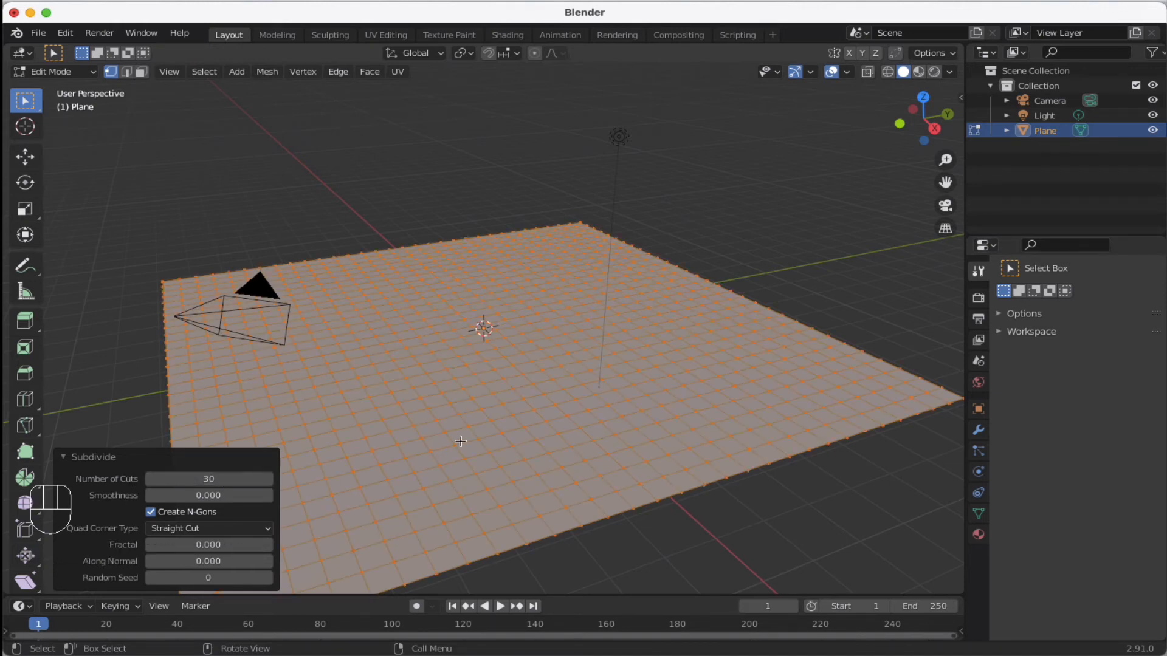
# Raise the subdivision's number of cuts to 43 and return to Object Mode
pyautogui.click(268, 480)
pyautogui.click(268, 479)
pyautogui.click(268, 479)
pyautogui.click(267, 479)
pyautogui.click(268, 479)
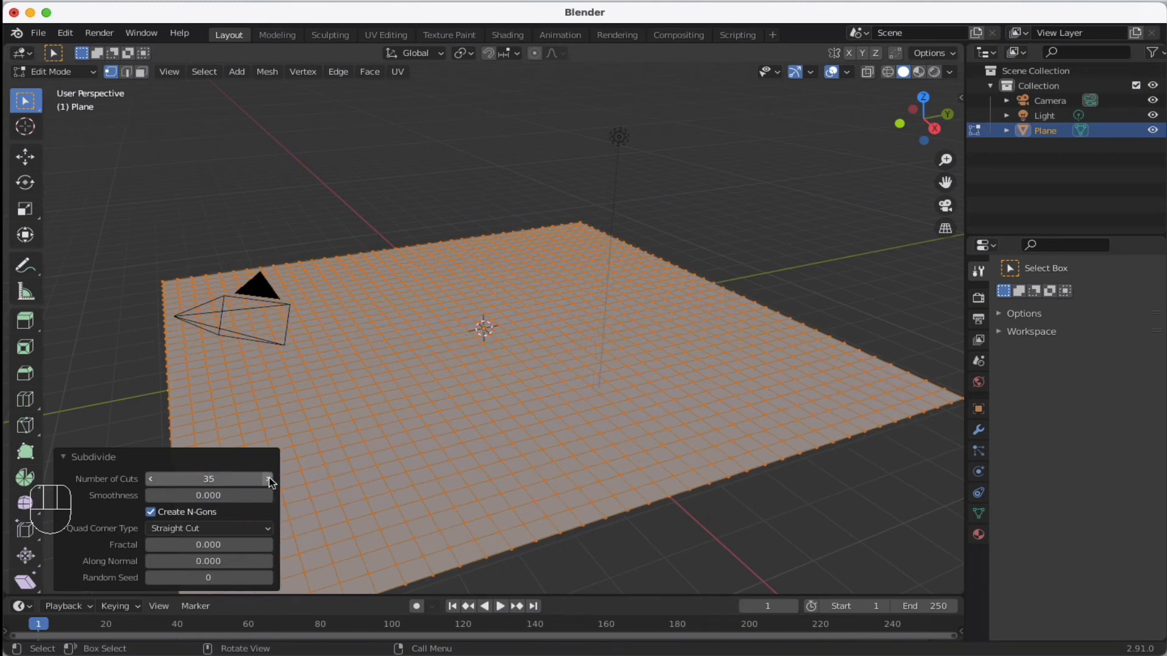
pyautogui.click(268, 480)
pyautogui.click(268, 480)
pyautogui.click(268, 480)
pyautogui.click(268, 480)
pyautogui.click(268, 480)
pyautogui.click(268, 479)
pyautogui.click(268, 479)
pyautogui.click(268, 479)
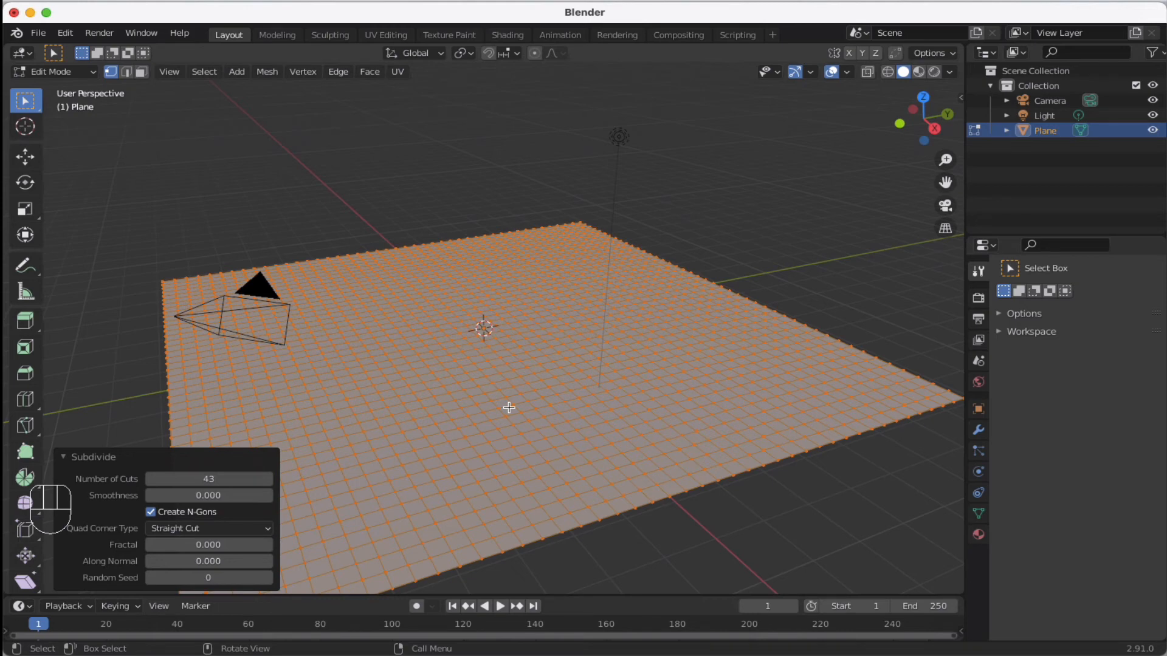
pyautogui.moveTo(508, 407); pyautogui.dragTo(501, 339, button='middle')
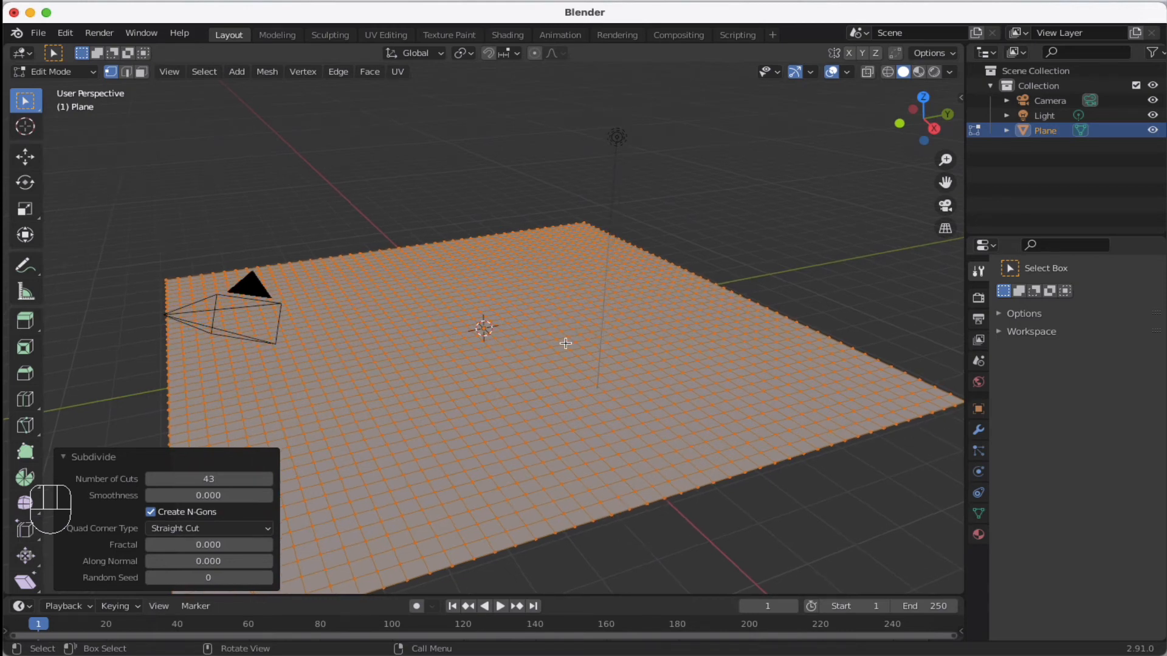
pyautogui.press('Tab')
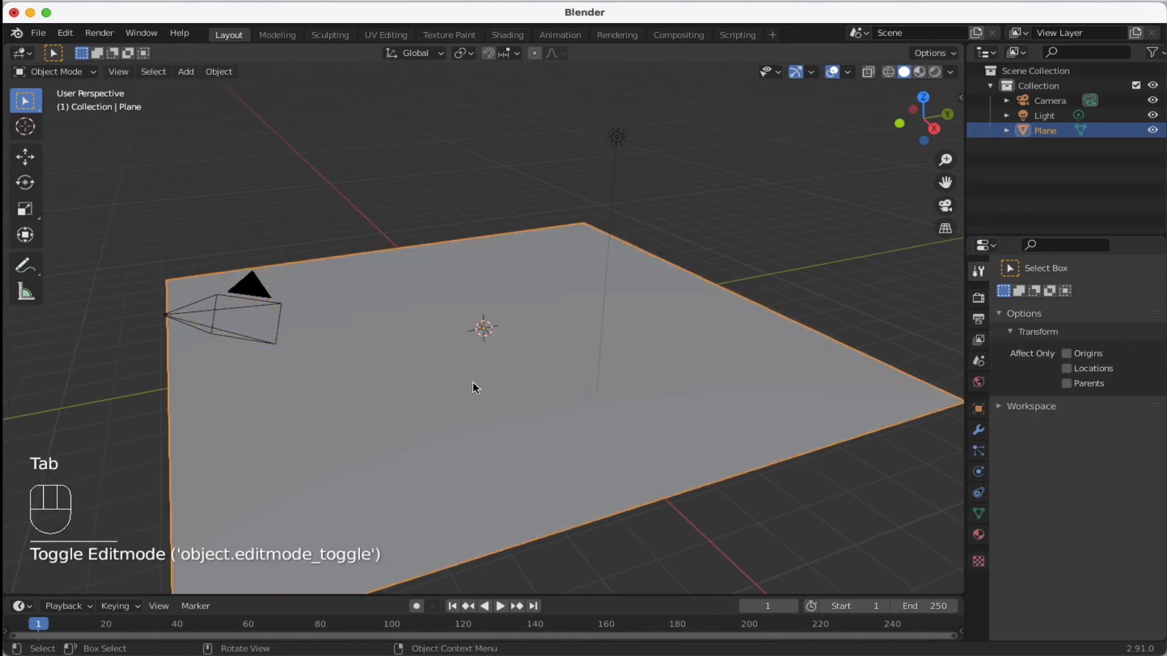
# Switch the plane into Edit Mode and back to Object Mode
pyautogui.click(89, 73)
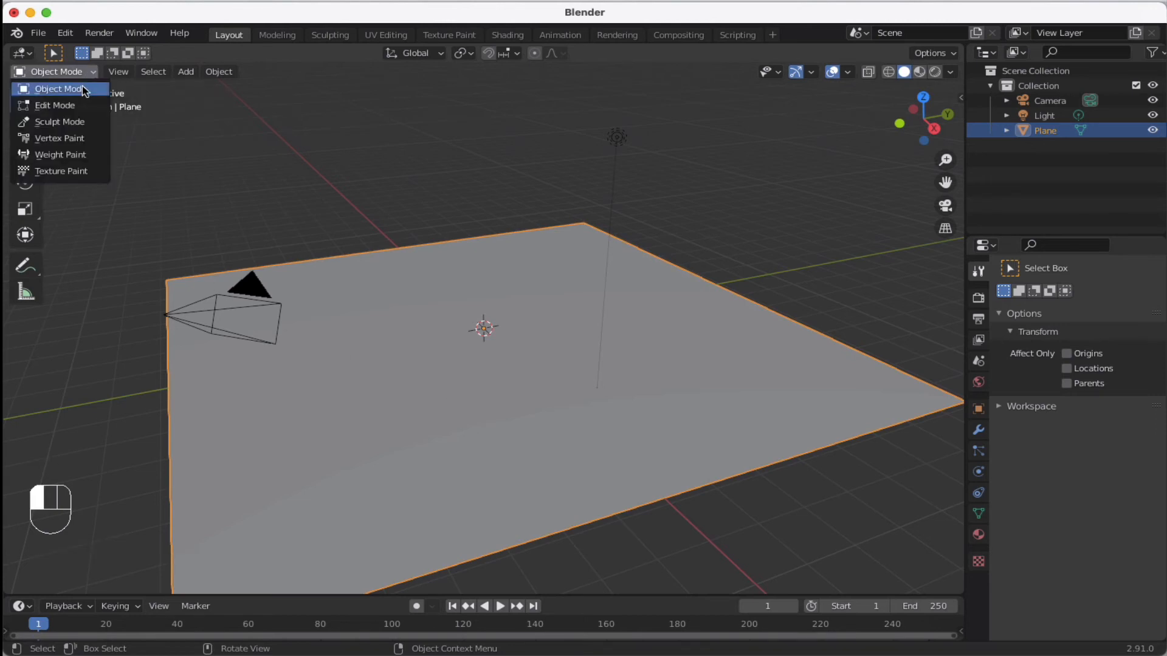
pyautogui.click(83, 89)
pyautogui.click(79, 72)
pyautogui.click(74, 102)
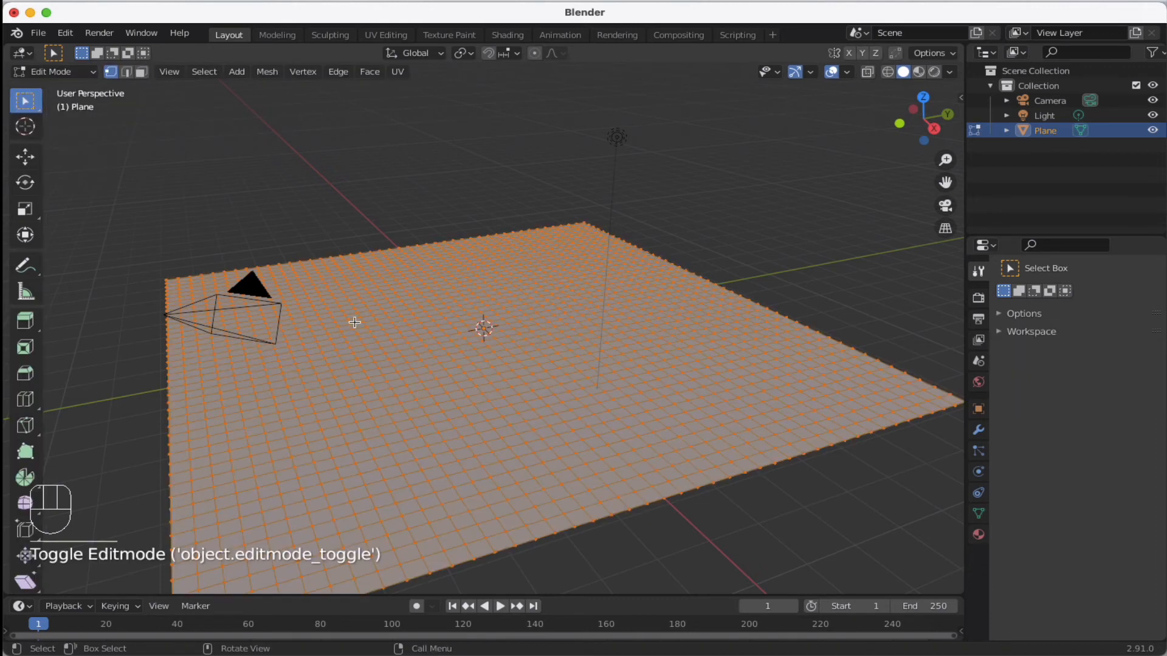
pyautogui.press('Tab')
pyautogui.press('Tab')
pyautogui.press('Tab')
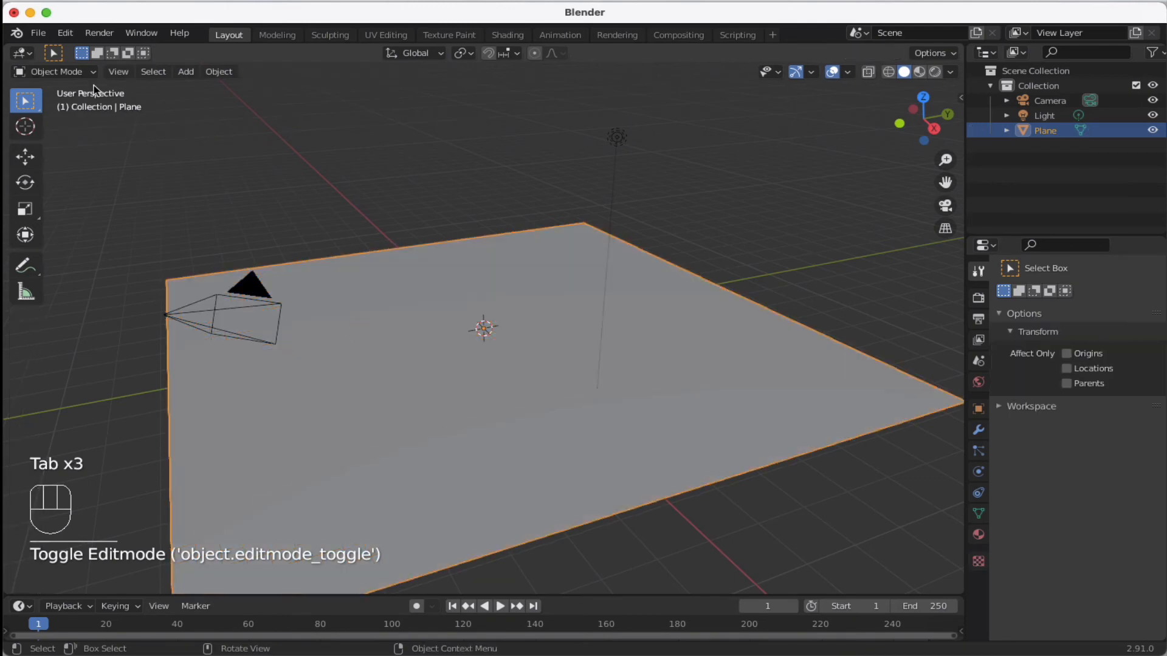
# Put the plane into Sculpt Mode and choose the Cloth brush
pyautogui.click(85, 72)
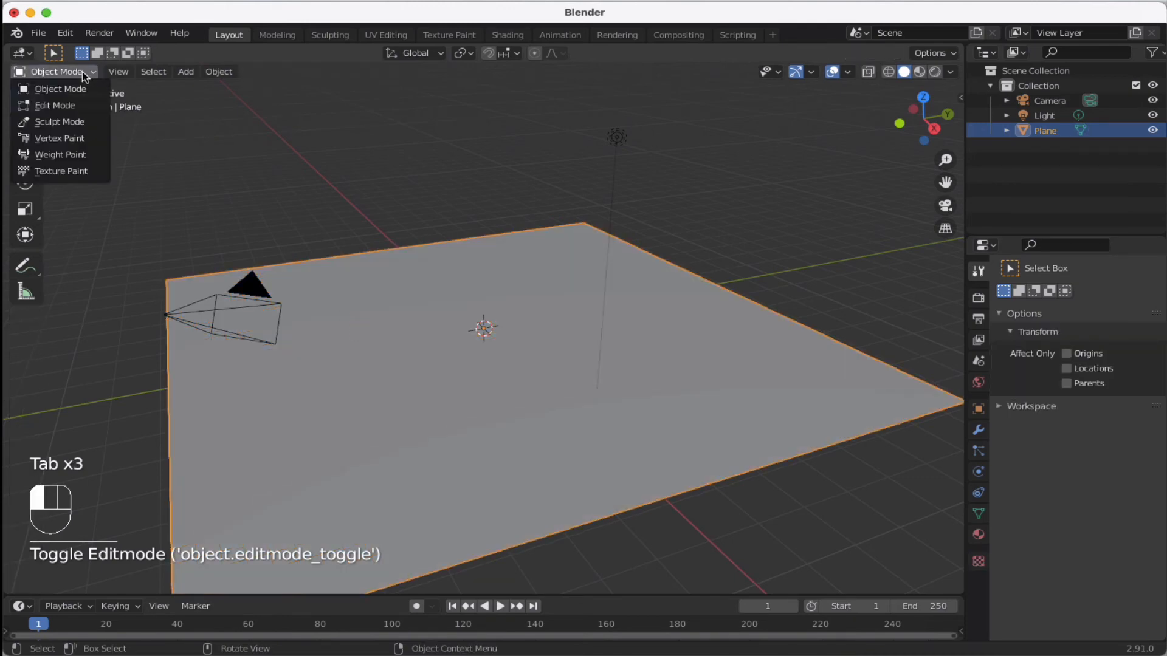
pyautogui.click(74, 124)
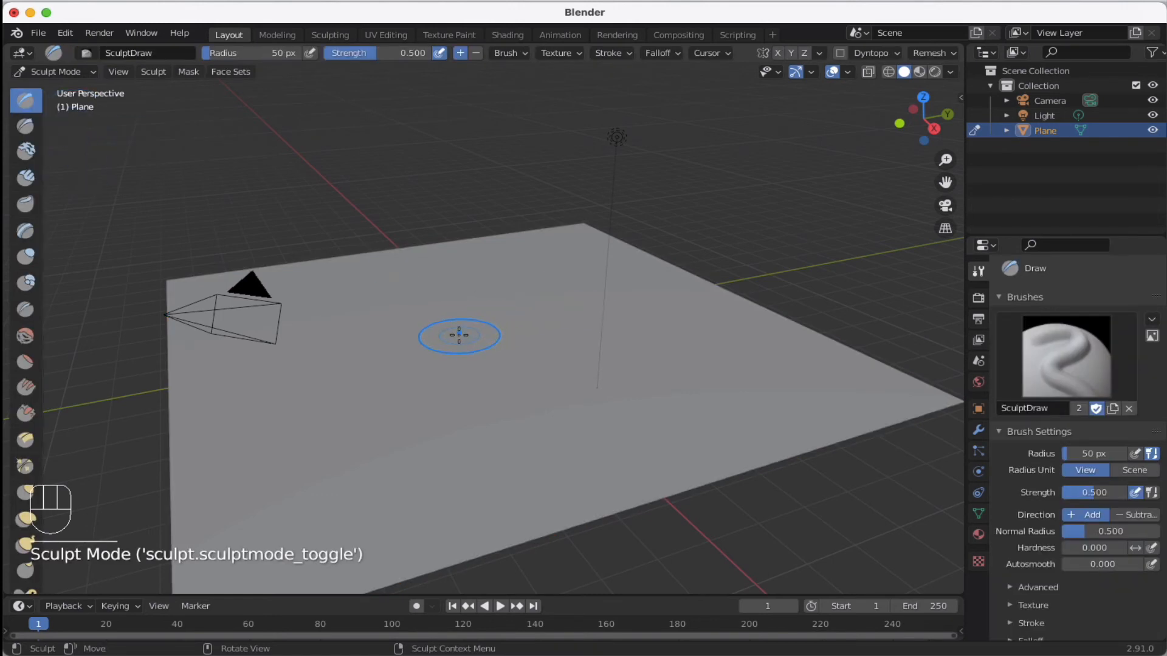
pyautogui.scroll(10, 471, 333)
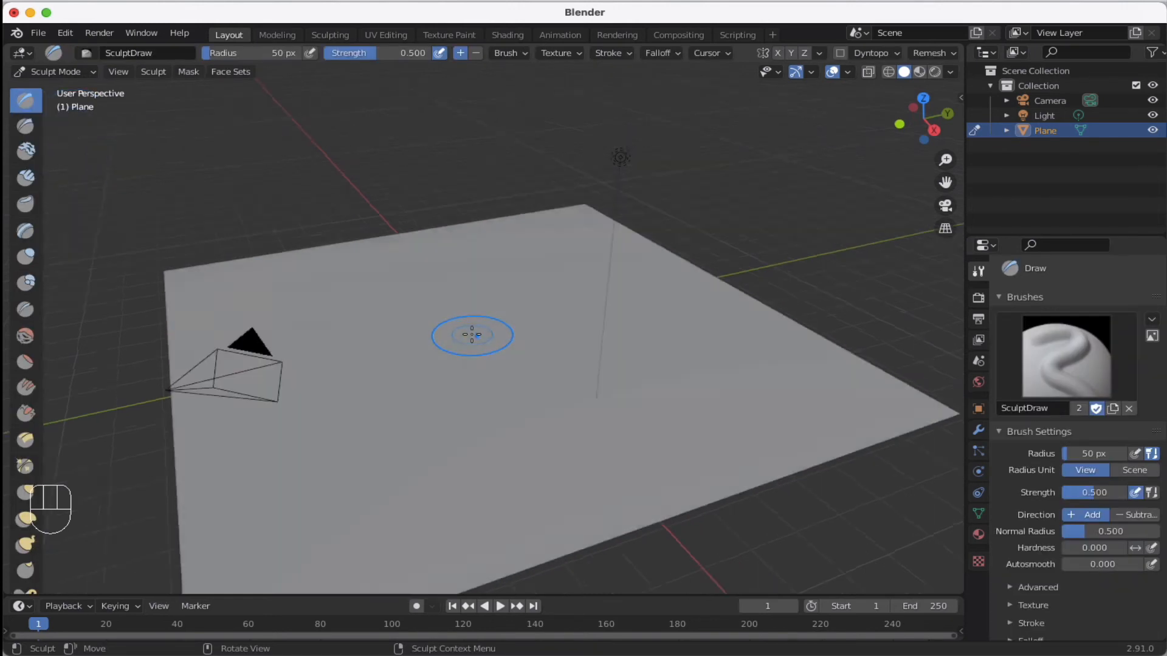
pyautogui.scroll(-10, 470, 332)
pyautogui.scroll(-8, 471, 332)
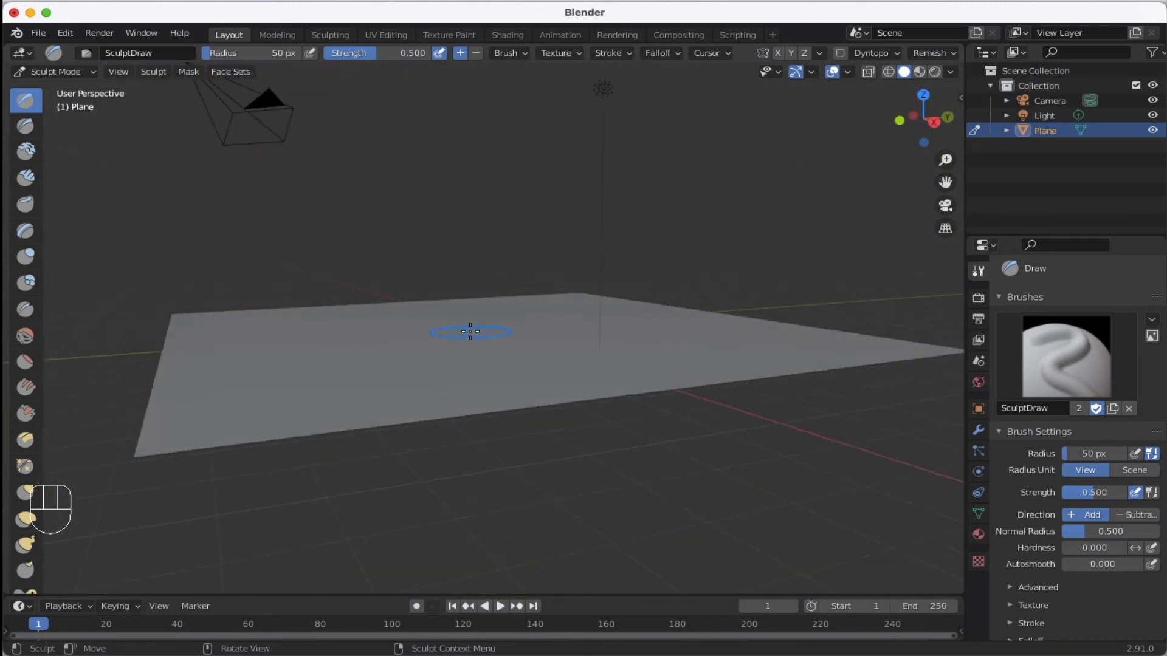
pyautogui.scroll(4, 470, 332)
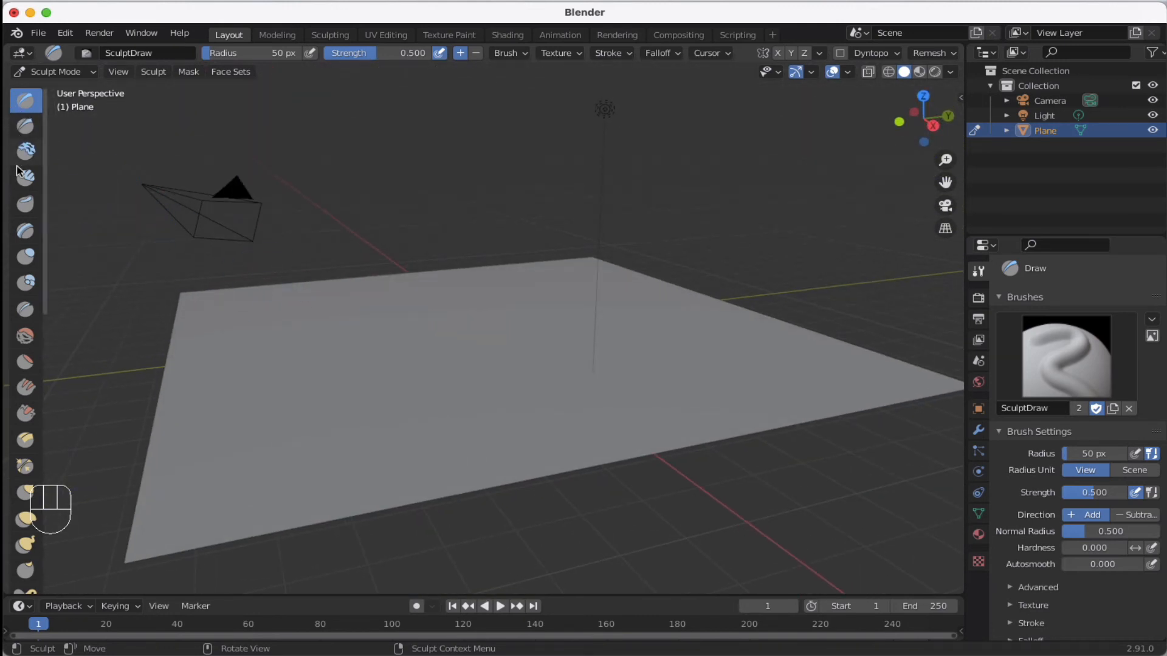
pyautogui.scroll(-8, 26, 346)
pyautogui.scroll(-7, 26, 340)
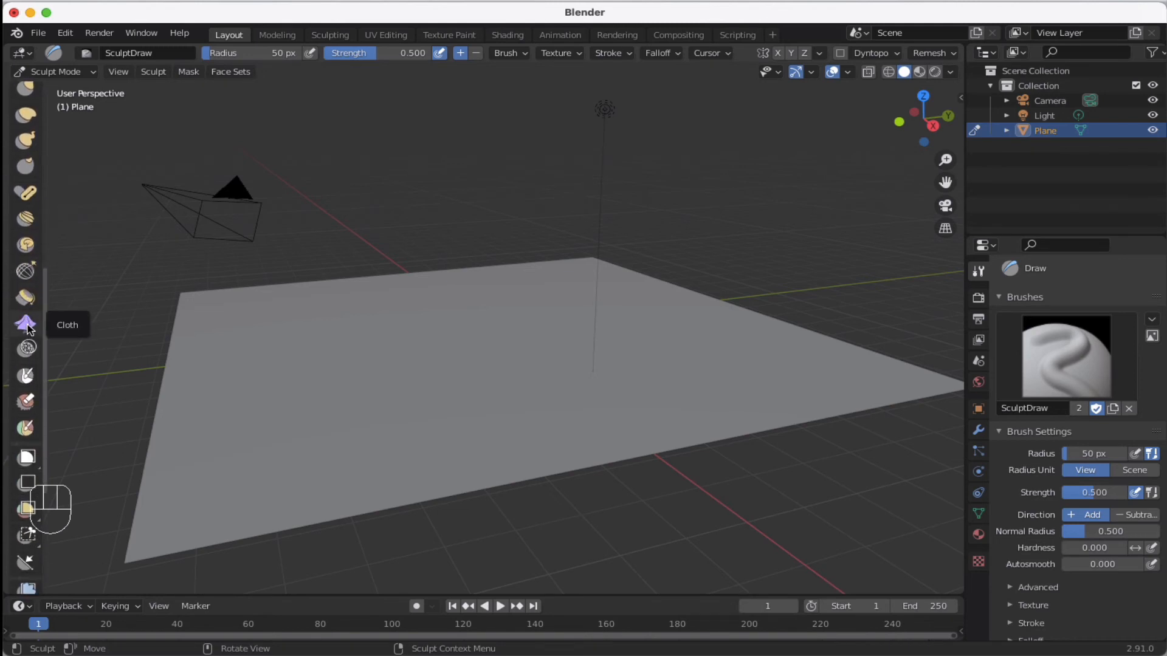
pyautogui.click(26, 325)
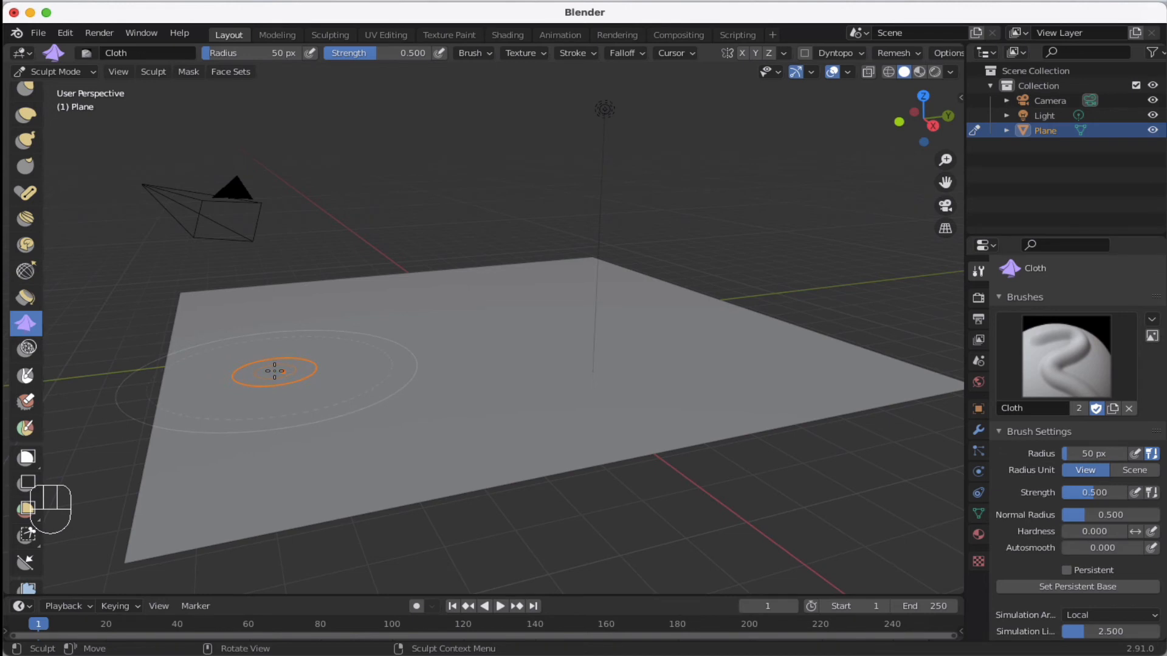
# Sculpt trial strokes across the plane using the Cloth brush with a 50 px radius
pyautogui.moveTo(236, 370); pyautogui.dragTo(224, 371, button='middle')
pyautogui.moveTo(179, 372); pyautogui.dragTo(182, 372)
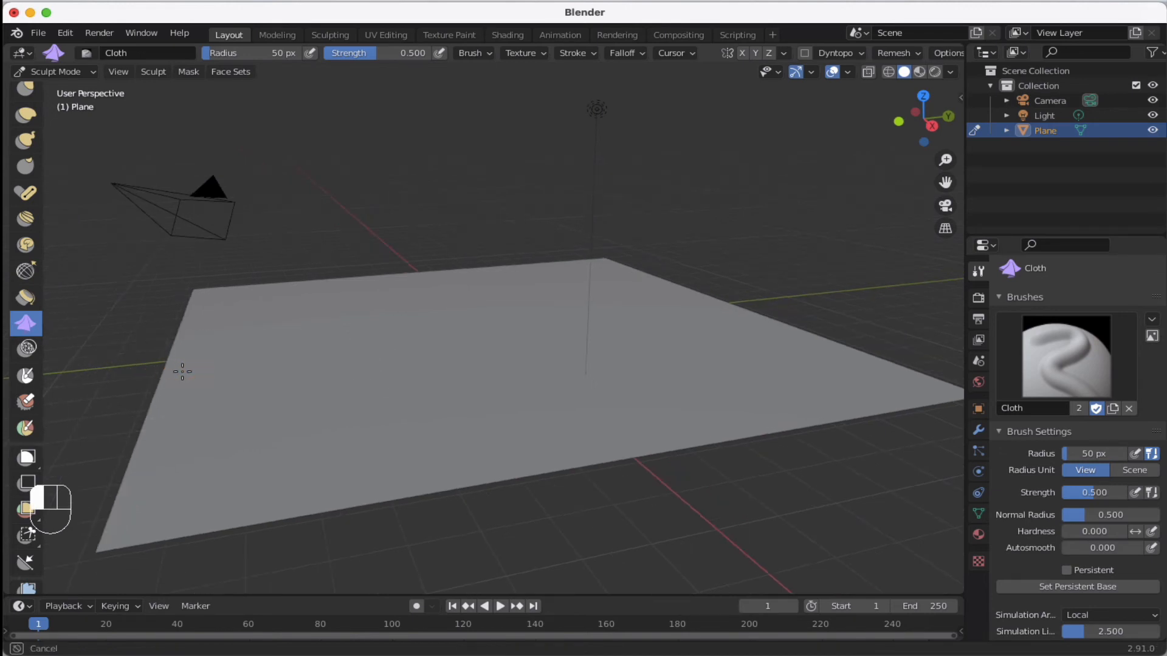
pyautogui.moveTo(266, 373); pyautogui.dragTo(354, 370)
pyautogui.moveTo(170, 368); pyautogui.dragTo(235, 364)
pyautogui.moveTo(428, 360); pyautogui.dragTo(429, 360)
pyautogui.moveTo(212, 520); pyautogui.dragTo(251, 365)
pyautogui.moveTo(239, 512); pyautogui.dragTo(247, 501)
pyautogui.moveTo(267, 300); pyautogui.dragTo(268, 298)
pyautogui.moveTo(283, 388)
pyautogui.mouseDown()
pyautogui.moveTo(365, 385)
pyautogui.moveTo(334, 373)
pyautogui.mouseUp()
pyautogui.moveTo(573, 365); pyautogui.dragTo(434, 370)
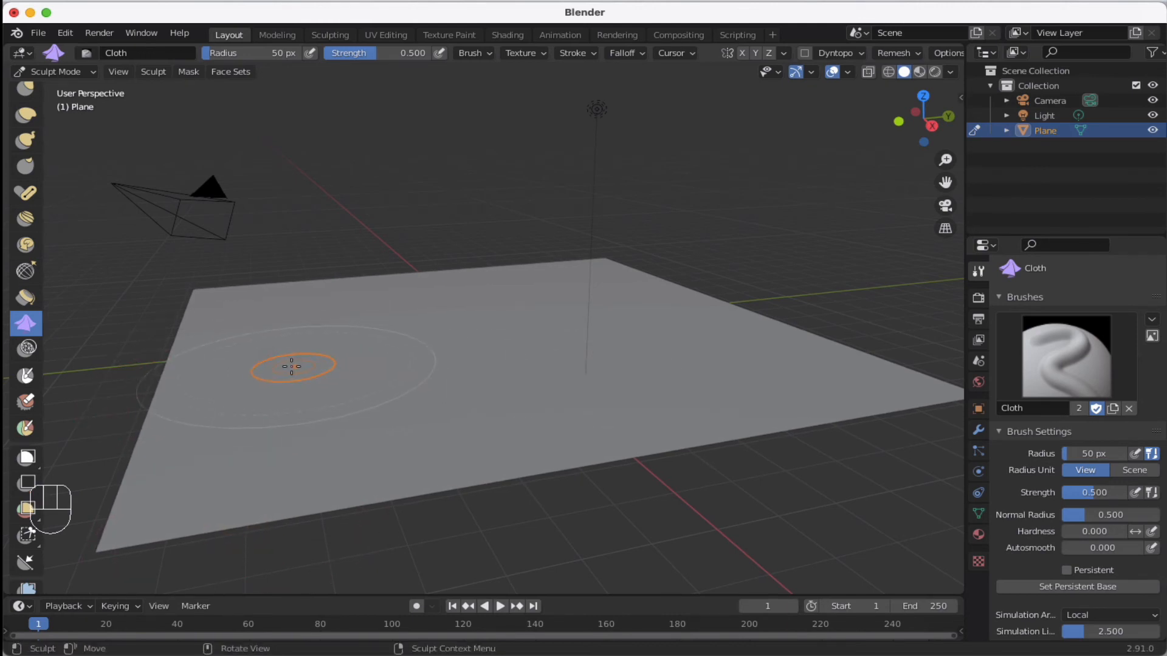
pyautogui.moveTo(292, 366); pyautogui.dragTo(494, 352)
pyautogui.moveTo(398, 364)
pyautogui.mouseDown()
pyautogui.moveTo(260, 362)
pyautogui.moveTo(438, 360)
pyautogui.moveTo(336, 374)
pyautogui.moveTo(417, 350)
pyautogui.moveTo(309, 363)
pyautogui.mouseUp()
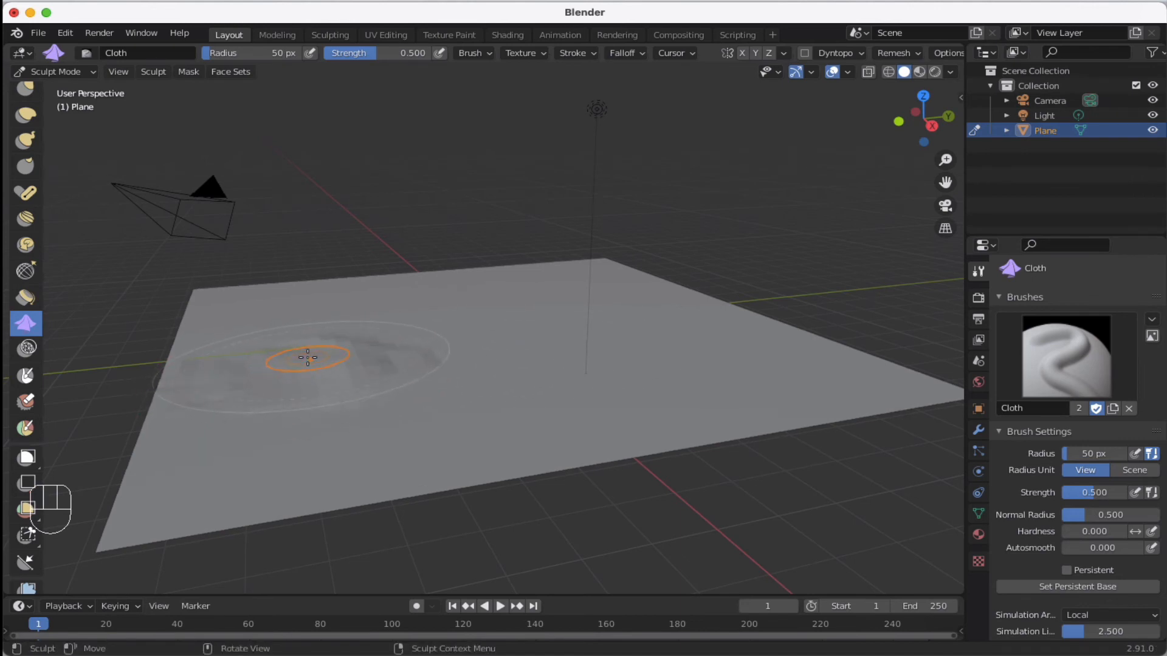
# Enlarge the Cloth brush radius to 158 px and pull large folds across the plane's middle and near side
pyautogui.press('f')
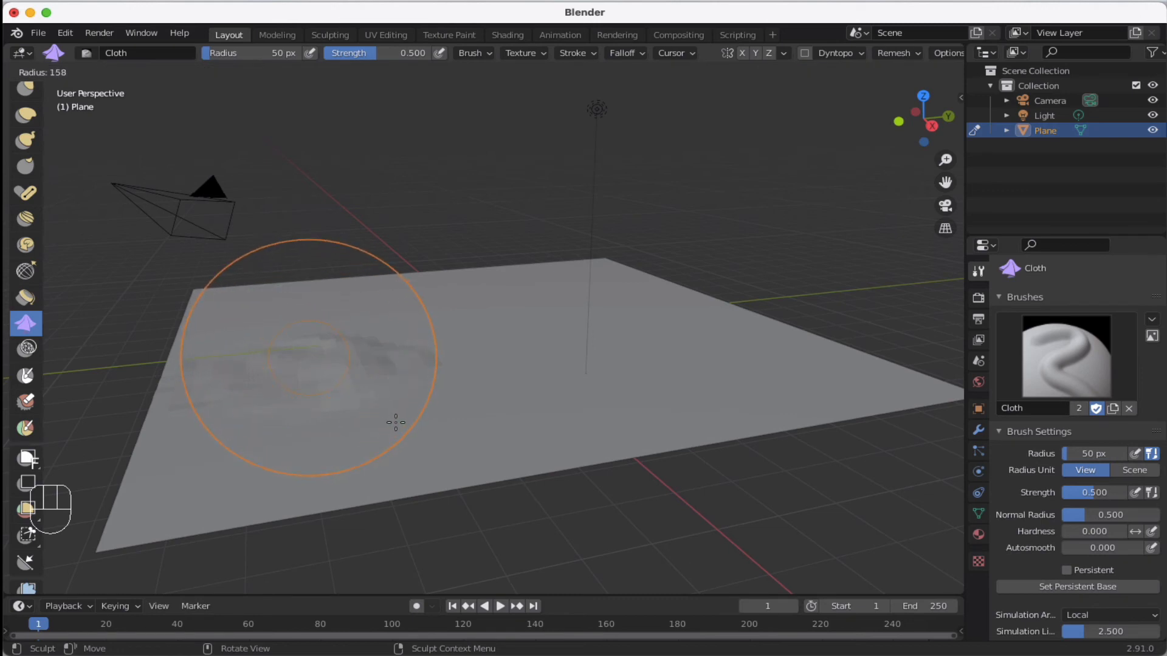
pyautogui.click(389, 418)
pyautogui.moveTo(278, 373); pyautogui.dragTo(511, 351)
pyautogui.moveTo(411, 365); pyautogui.dragTo(390, 350)
pyautogui.moveTo(381, 466); pyautogui.dragTo(396, 382)
pyautogui.moveTo(413, 482); pyautogui.dragTo(401, 392)
pyautogui.moveTo(434, 477)
pyautogui.mouseDown()
pyautogui.moveTo(408, 395)
pyautogui.moveTo(419, 375)
pyautogui.mouseUp()
pyautogui.moveTo(799, 340); pyautogui.dragTo(659, 351)
pyautogui.moveTo(773, 319); pyautogui.dragTo(520, 340)
pyautogui.moveTo(767, 355); pyautogui.dragTo(521, 369)
pyautogui.moveTo(820, 365); pyautogui.dragTo(522, 376)
pyautogui.moveTo(784, 372); pyautogui.dragTo(518, 372)
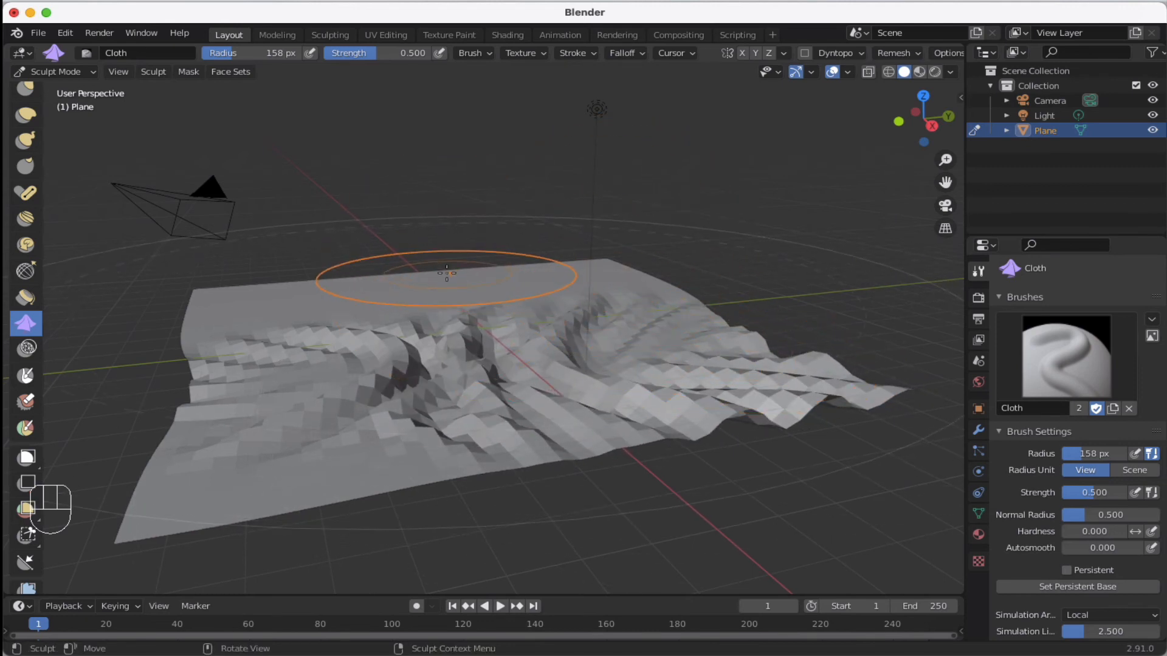
# Reduce the Cloth brush radius to 43 px and sculpt smaller folds near the plane's far edge and near corner
pyautogui.press('f')
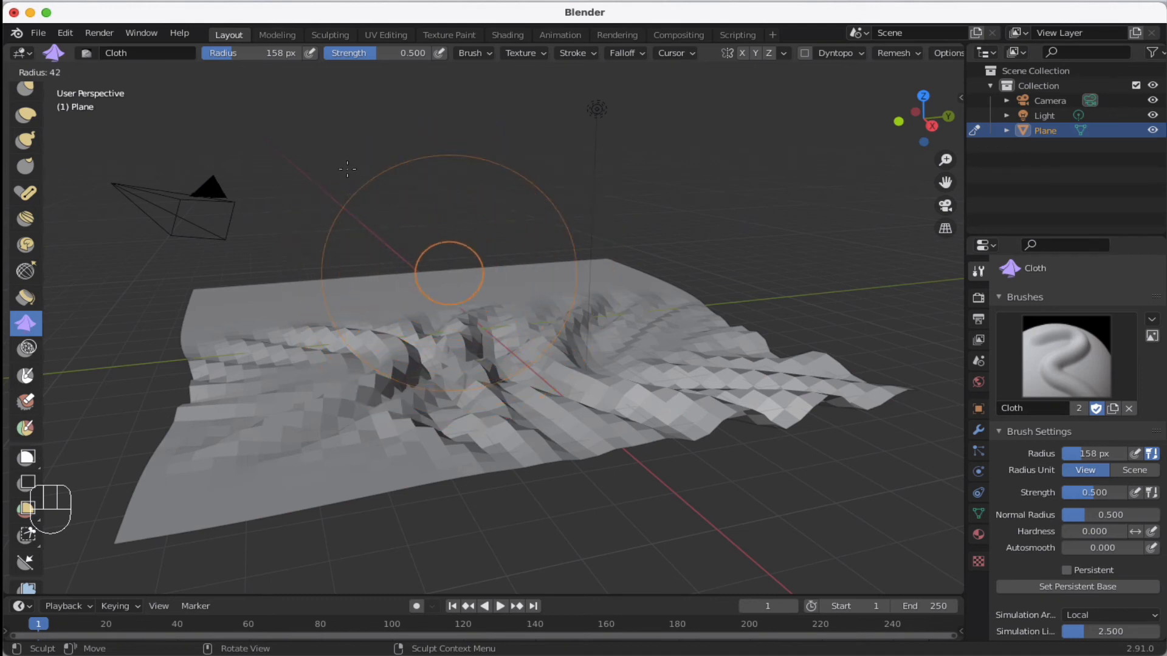
pyautogui.click(348, 169)
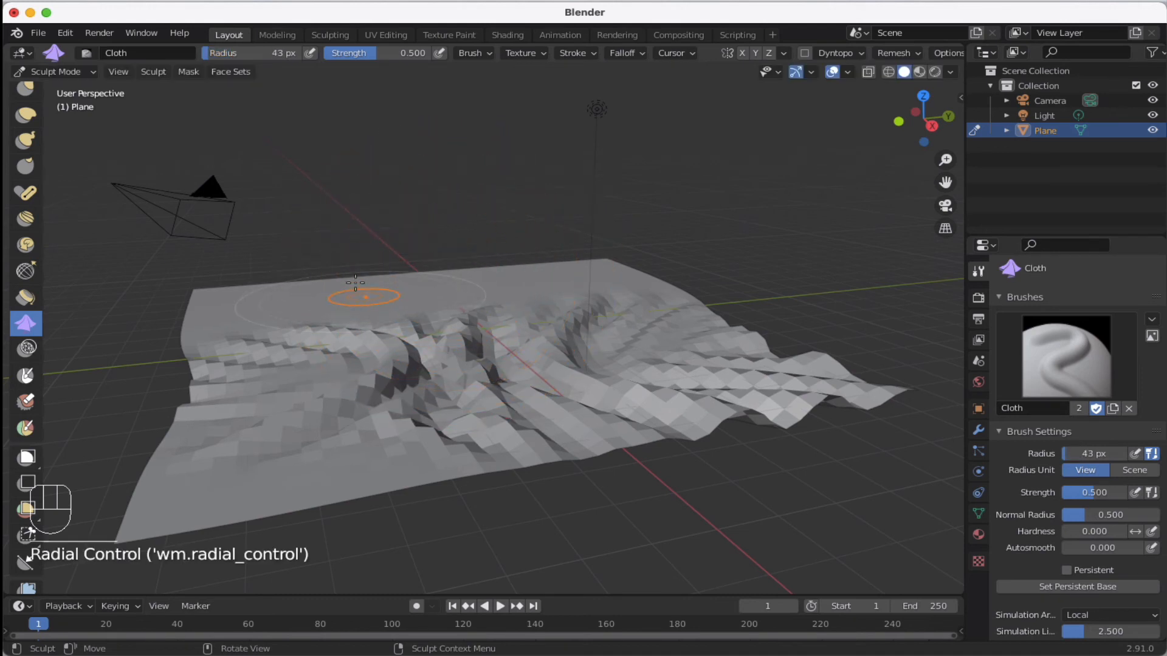
pyautogui.moveTo(352, 282); pyautogui.dragTo(374, 343)
pyautogui.moveTo(361, 285)
pyautogui.mouseDown()
pyautogui.moveTo(375, 337)
pyautogui.moveTo(359, 313)
pyautogui.moveTo(358, 340)
pyautogui.mouseUp()
pyautogui.moveTo(336, 426)
pyautogui.mouseDown()
pyautogui.moveTo(324, 446)
pyautogui.moveTo(211, 461)
pyautogui.moveTo(219, 488)
pyautogui.mouseUp()
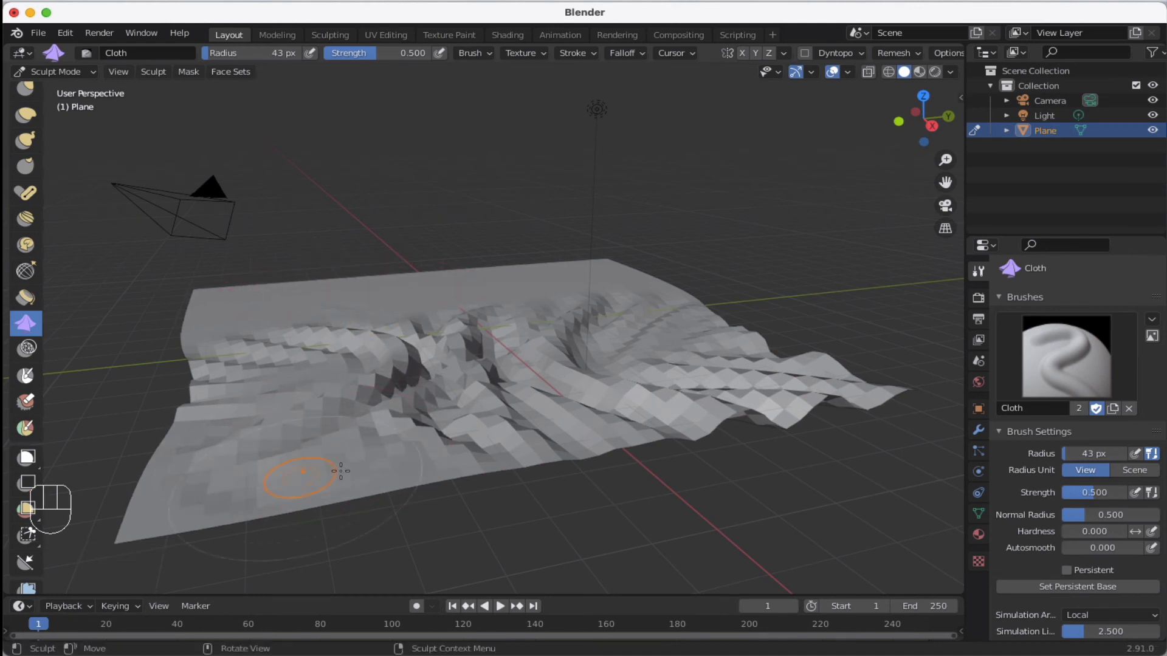
pyautogui.moveTo(343, 473)
pyautogui.mouseDown()
pyautogui.moveTo(207, 485)
pyautogui.moveTo(282, 474)
pyautogui.moveTo(249, 485)
pyautogui.mouseUp()
pyautogui.moveTo(370, 486); pyautogui.dragTo(288, 488)
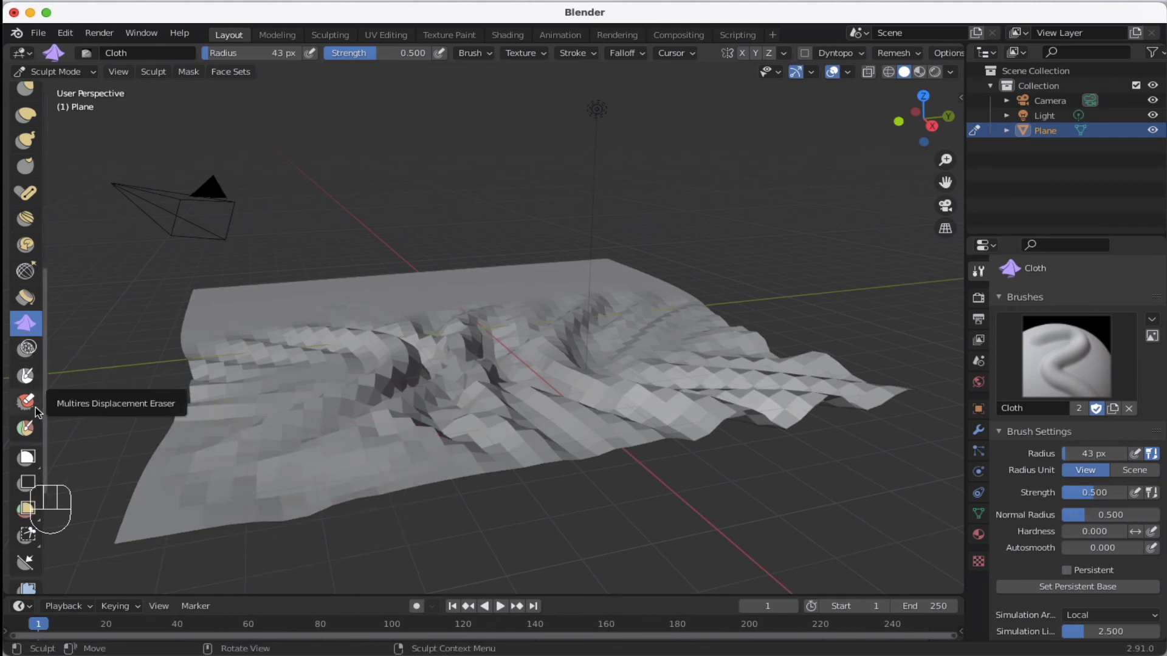
# Choose the Boundary brush and bend the plane's near edge with it
pyautogui.scroll(-2, 30, 427)
pyautogui.scroll(2, 27, 419)
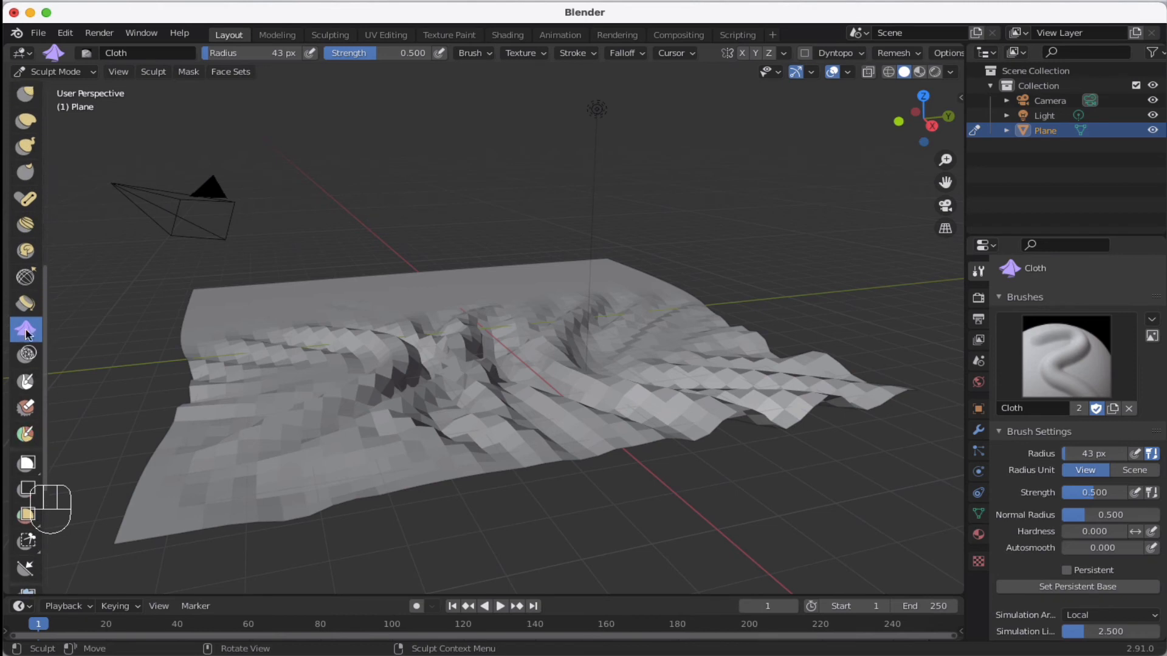
pyautogui.click(25, 304)
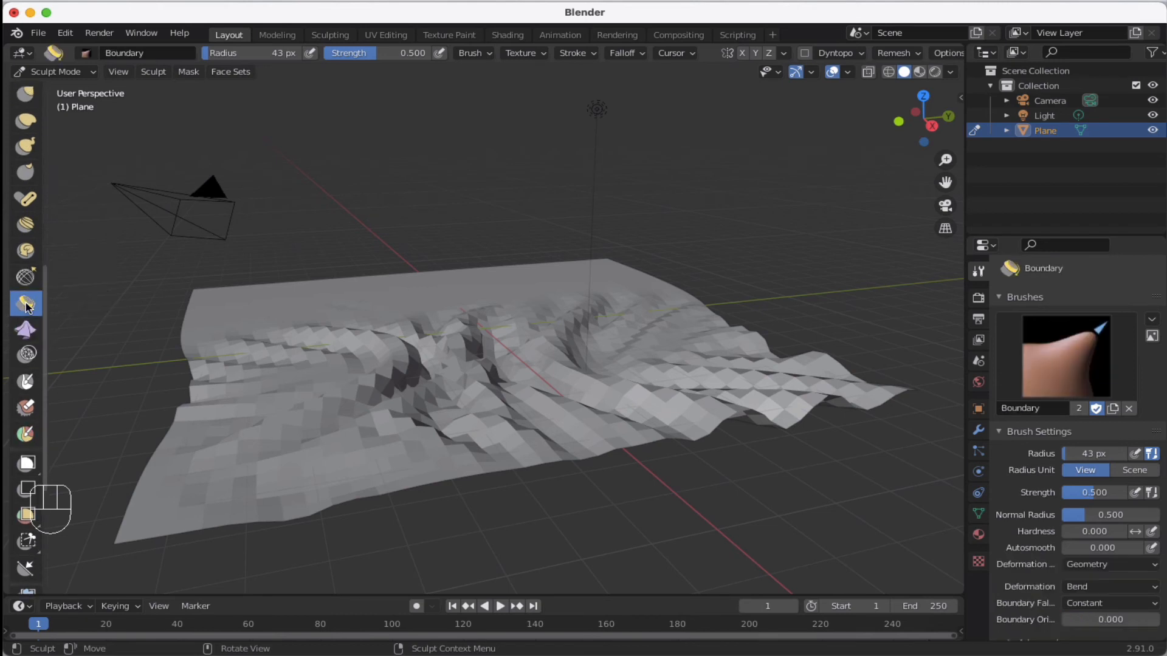
pyautogui.moveTo(286, 513)
pyautogui.mouseDown()
pyautogui.moveTo(298, 535)
pyautogui.moveTo(279, 447)
pyautogui.moveTo(312, 503)
pyautogui.moveTo(308, 495)
pyautogui.mouseUp()
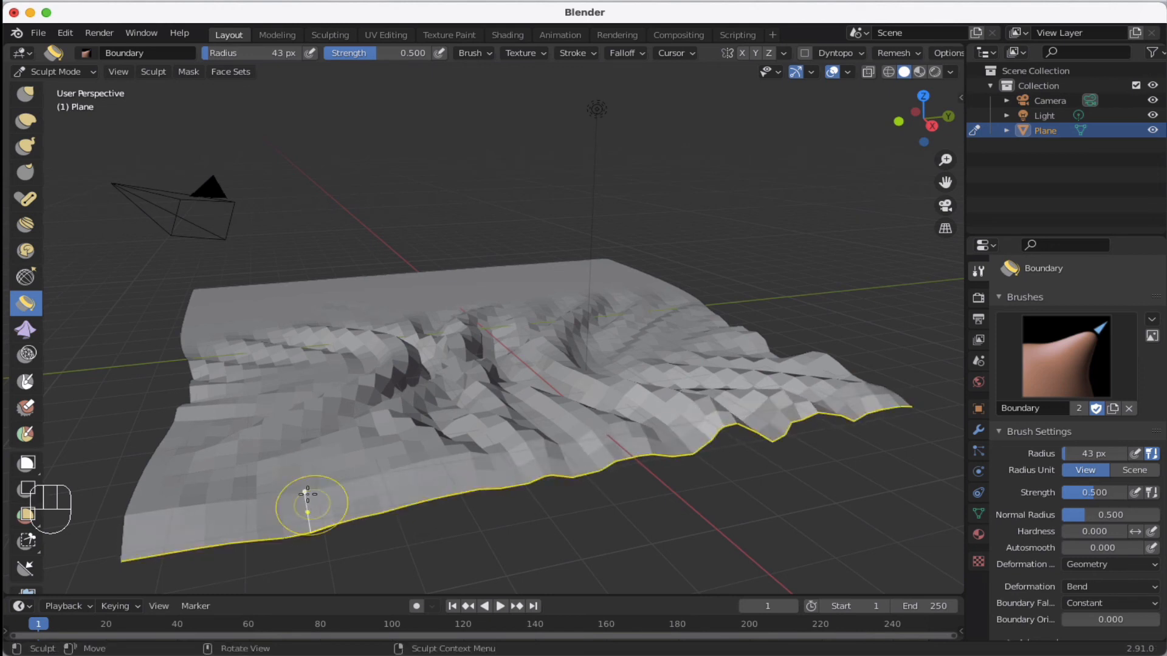
# Choose the Multi-plane Scrape brush and scrape ridges across the plane's left side and along its far folds
pyautogui.scroll(5, 24, 152)
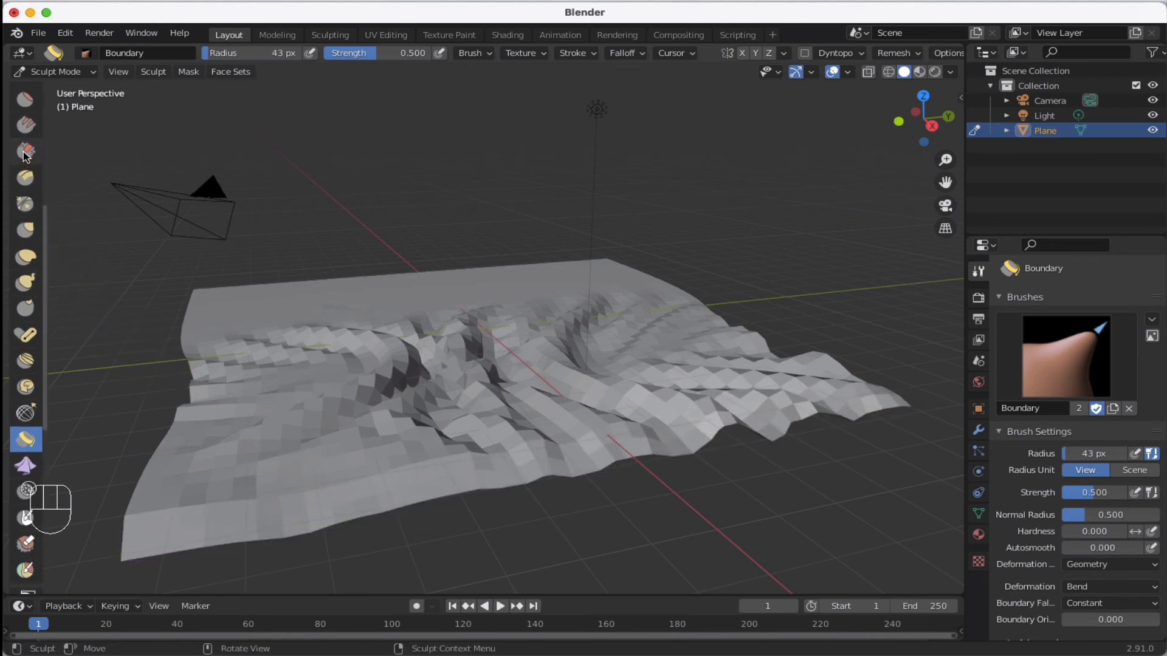
pyautogui.click(29, 180)
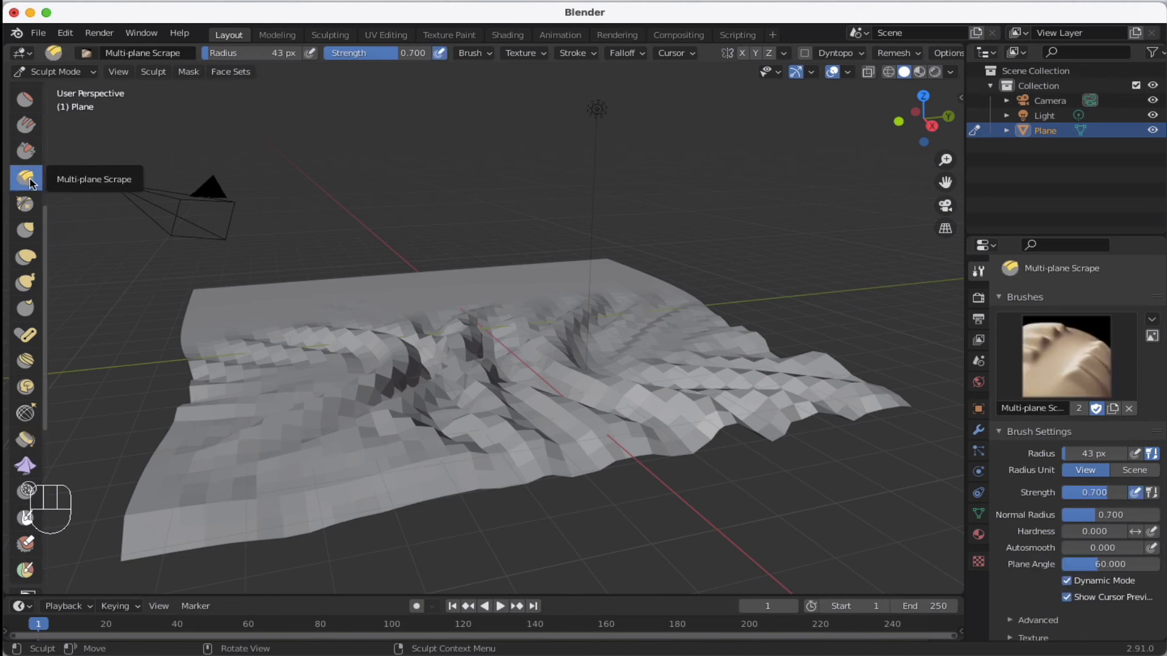
pyautogui.moveTo(249, 417)
pyautogui.mouseDown()
pyautogui.moveTo(358, 368)
pyautogui.moveTo(345, 348)
pyautogui.mouseUp()
pyautogui.moveTo(345, 350)
pyautogui.mouseDown()
pyautogui.moveTo(261, 347)
pyautogui.moveTo(316, 344)
pyautogui.moveTo(256, 321)
pyautogui.moveTo(287, 316)
pyautogui.moveTo(316, 334)
pyautogui.moveTo(218, 307)
pyautogui.moveTo(315, 314)
pyautogui.moveTo(219, 307)
pyautogui.mouseUp()
pyautogui.moveTo(219, 307)
pyautogui.mouseDown()
pyautogui.moveTo(450, 316)
pyautogui.moveTo(456, 299)
pyautogui.mouseUp()
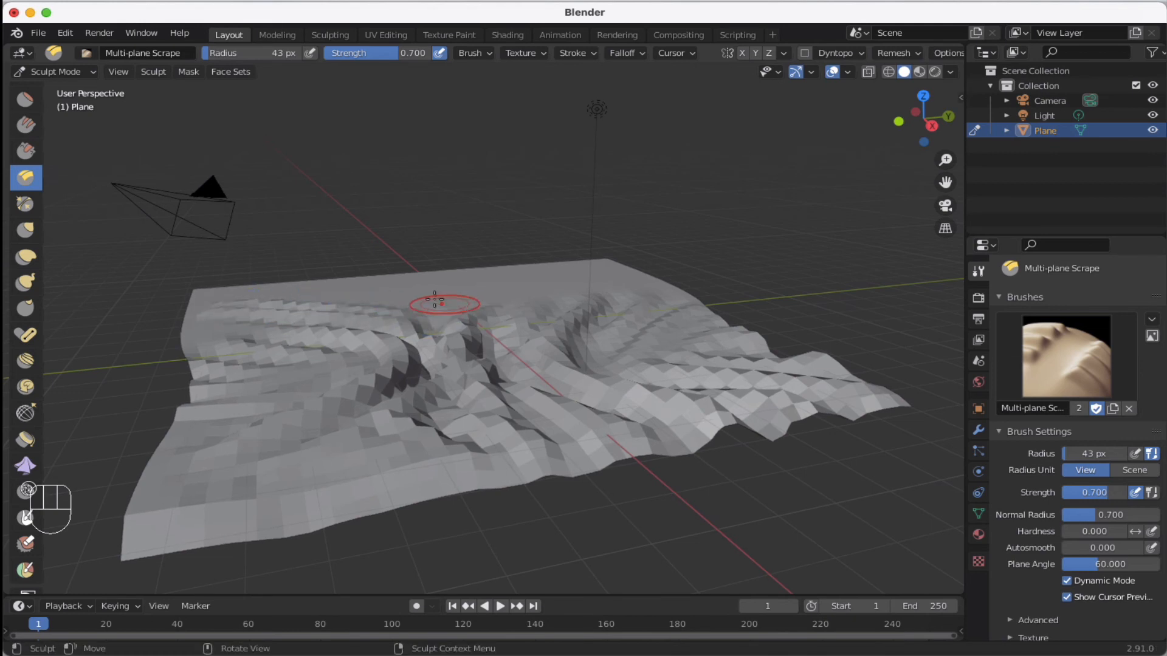
# Choose the Crease brush and carve long creases along the flat area near the plane's far edge
pyautogui.scroll(3, 37, 173)
pyautogui.scroll(5, 38, 173)
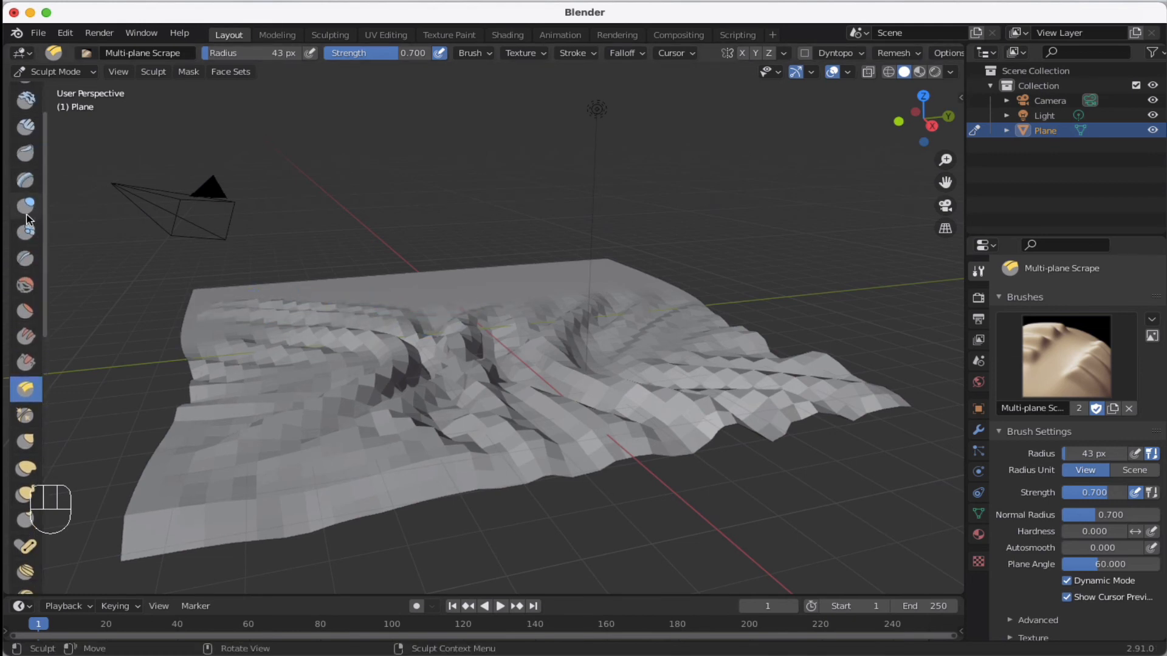
pyautogui.click(27, 261)
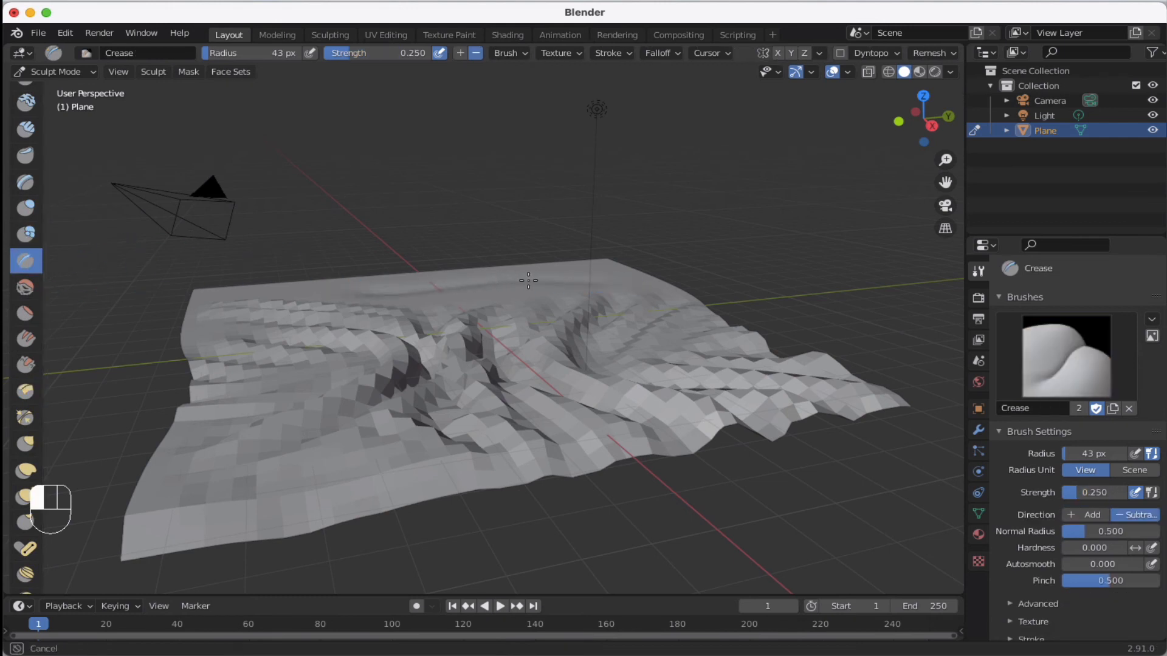
pyautogui.moveTo(604, 282); pyautogui.dragTo(485, 280)
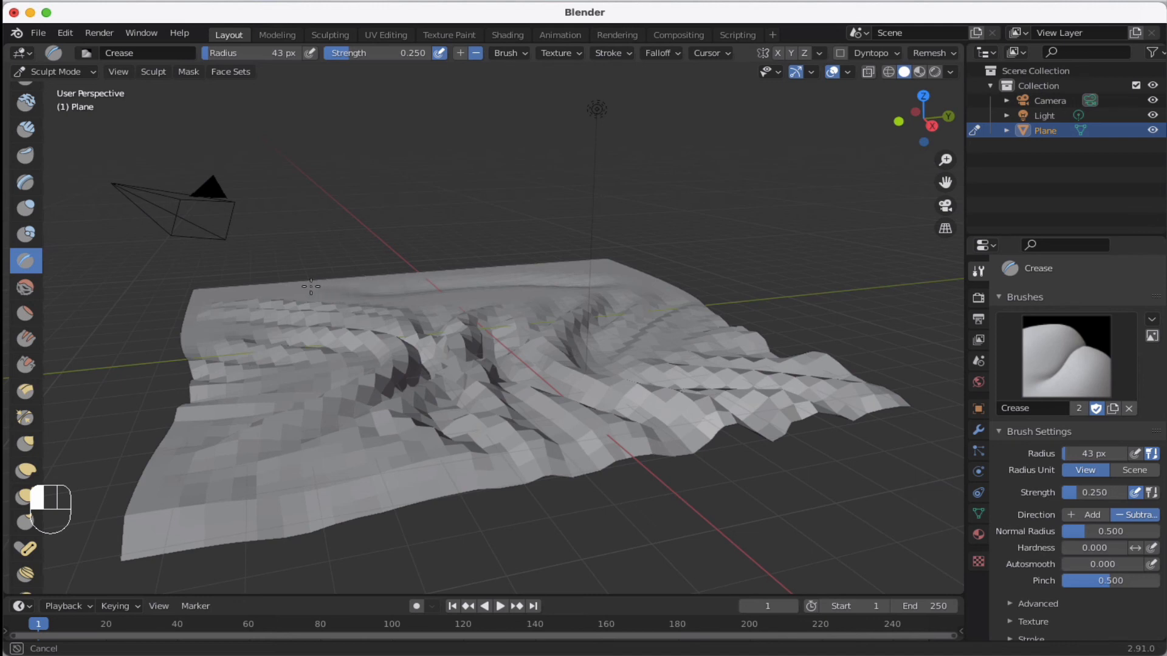
pyautogui.moveTo(242, 286)
pyautogui.mouseDown()
pyautogui.moveTo(383, 279)
pyautogui.moveTo(389, 310)
pyautogui.mouseUp()
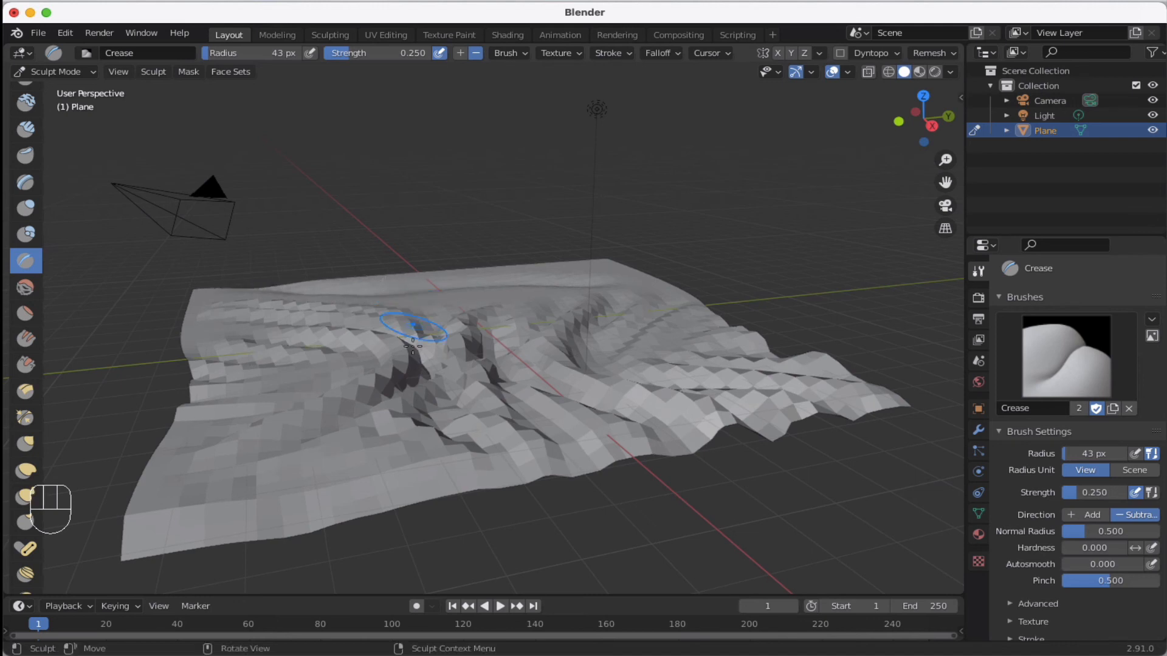
# Deepen the fold running from the plane's centre toward its near-left corner with Crease strokes
pyautogui.moveTo(383, 391); pyautogui.dragTo(298, 431)
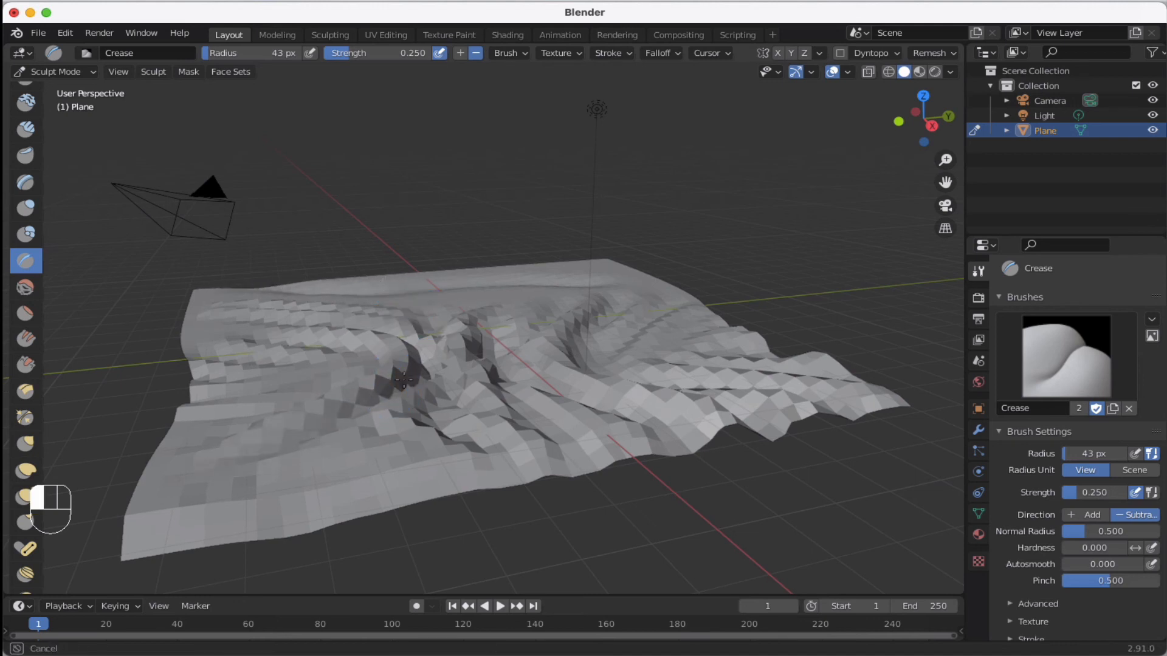
pyautogui.moveTo(404, 380); pyautogui.dragTo(358, 406)
pyautogui.moveTo(413, 367); pyautogui.dragTo(396, 392)
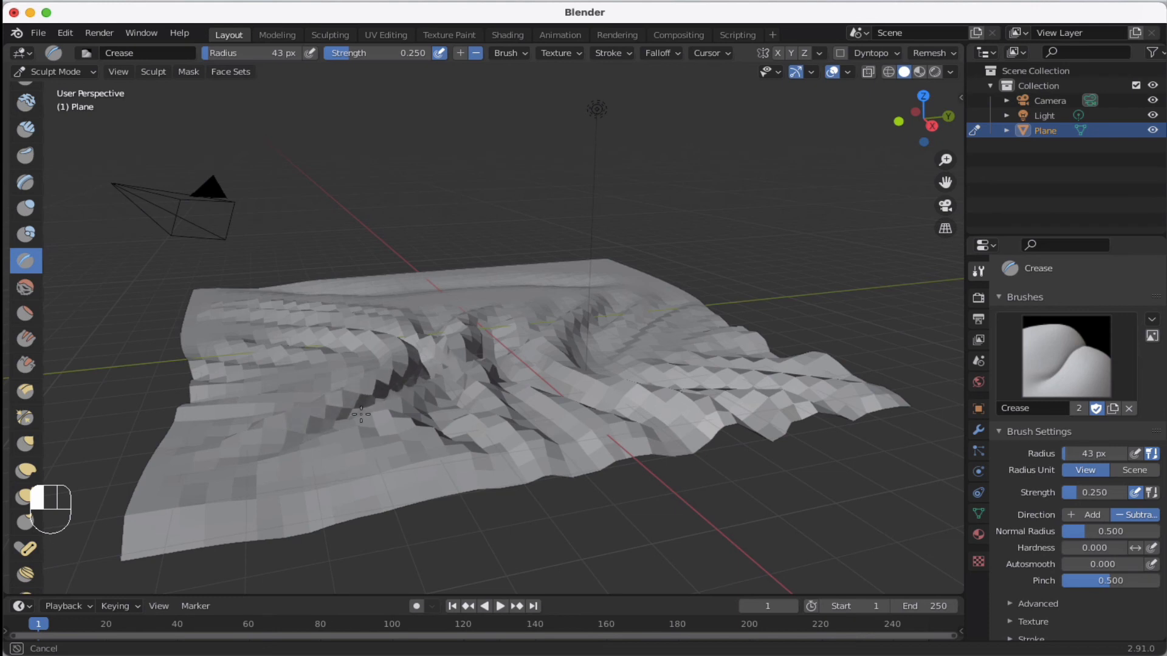
pyautogui.moveTo(298, 435); pyautogui.dragTo(291, 437)
# Carve Crease strokes down the folds on the plane's near-centre slope and through those on its right side
pyautogui.moveTo(433, 337)
pyautogui.mouseDown()
pyautogui.moveTo(443, 392)
pyautogui.moveTo(420, 424)
pyautogui.moveTo(484, 432)
pyautogui.moveTo(501, 454)
pyautogui.mouseUp()
pyautogui.moveTo(438, 415); pyautogui.dragTo(483, 450)
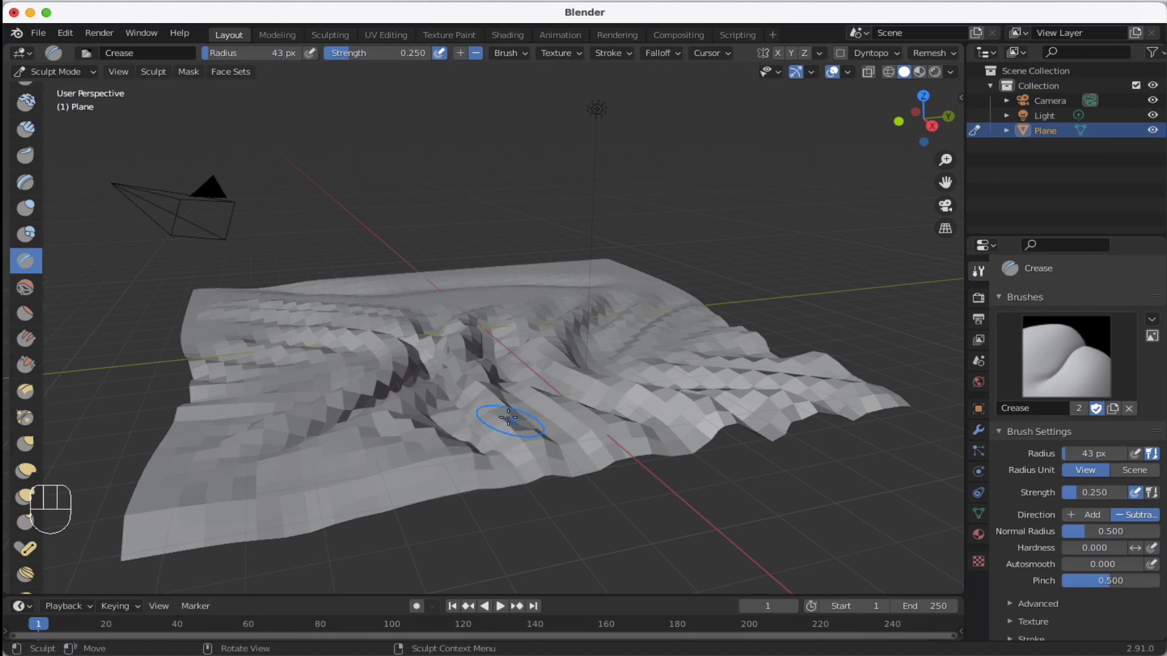
pyautogui.moveTo(509, 395)
pyautogui.mouseDown()
pyautogui.moveTo(547, 436)
pyautogui.moveTo(507, 363)
pyautogui.moveTo(622, 404)
pyautogui.moveTo(583, 385)
pyautogui.mouseUp()
pyautogui.moveTo(595, 306); pyautogui.dragTo(587, 340)
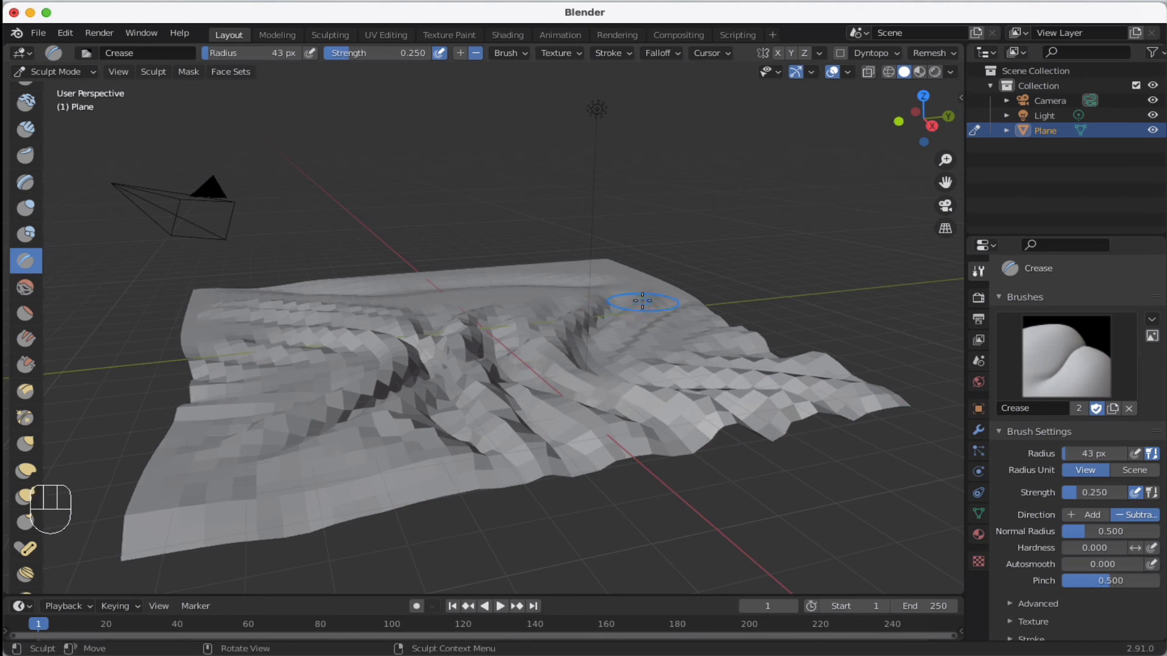
pyautogui.moveTo(644, 304)
pyautogui.mouseDown()
pyautogui.moveTo(652, 311)
pyautogui.moveTo(635, 326)
pyautogui.moveTo(708, 317)
pyautogui.moveTo(686, 336)
pyautogui.moveTo(722, 353)
pyautogui.mouseUp()
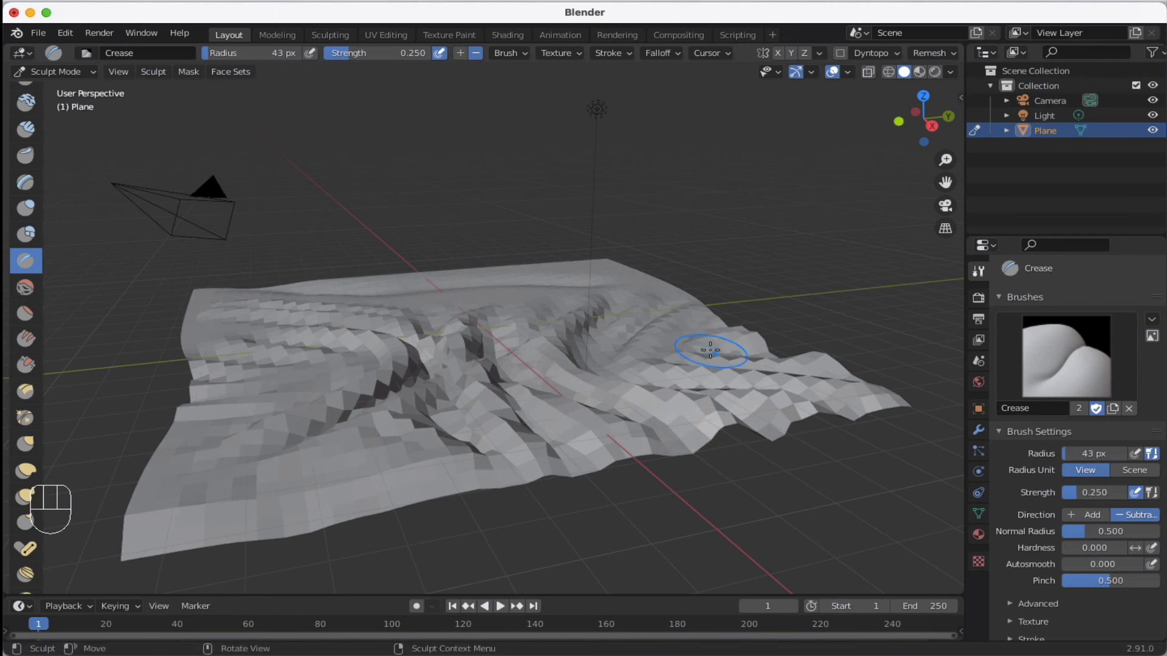
# Add Crease strokes, some with inverted direction, to shape ridges near the far edge and on the left side
pyautogui.moveTo(584, 292)
pyautogui.mouseDown()
pyautogui.moveTo(575, 291)
pyautogui.moveTo(597, 280)
pyautogui.moveTo(578, 280)
pyautogui.mouseUp()
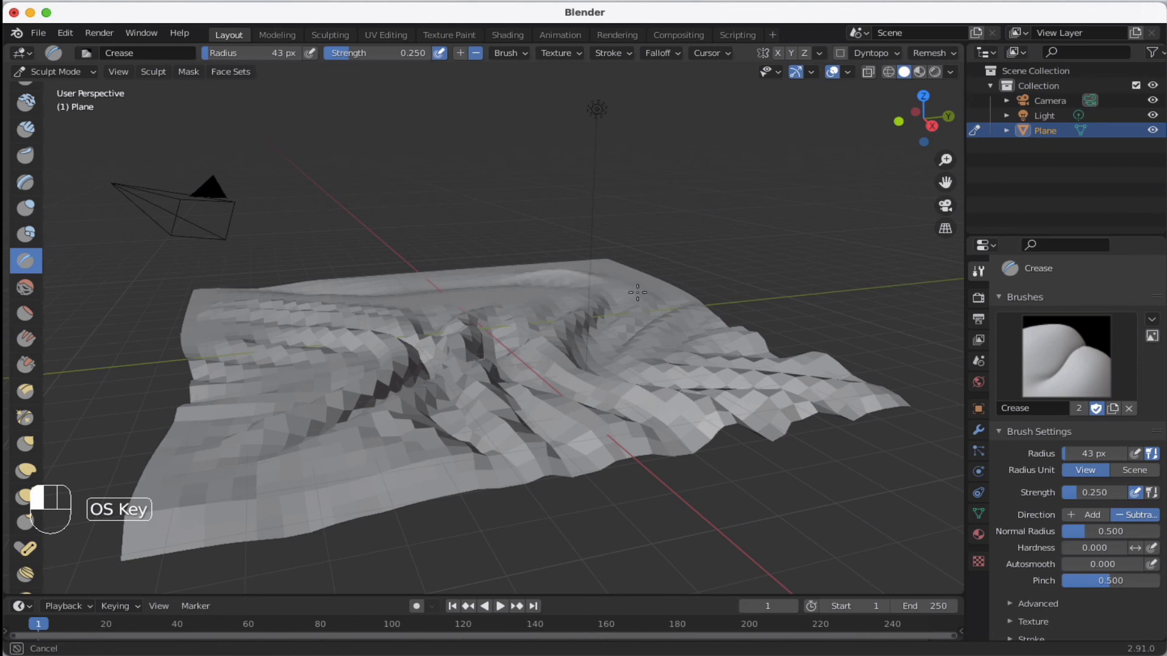
pyautogui.moveTo(625, 331)
pyautogui.keyDown('super'); pyautogui.mouseDown()
pyautogui.moveTo(631, 322)
pyautogui.moveTo(614, 331)
pyautogui.mouseUp(); pyautogui.keyUp('super')
pyautogui.moveTo(393, 433)
pyautogui.mouseDown()
pyautogui.moveTo(456, 449)
pyautogui.moveTo(416, 423)
pyautogui.mouseUp()
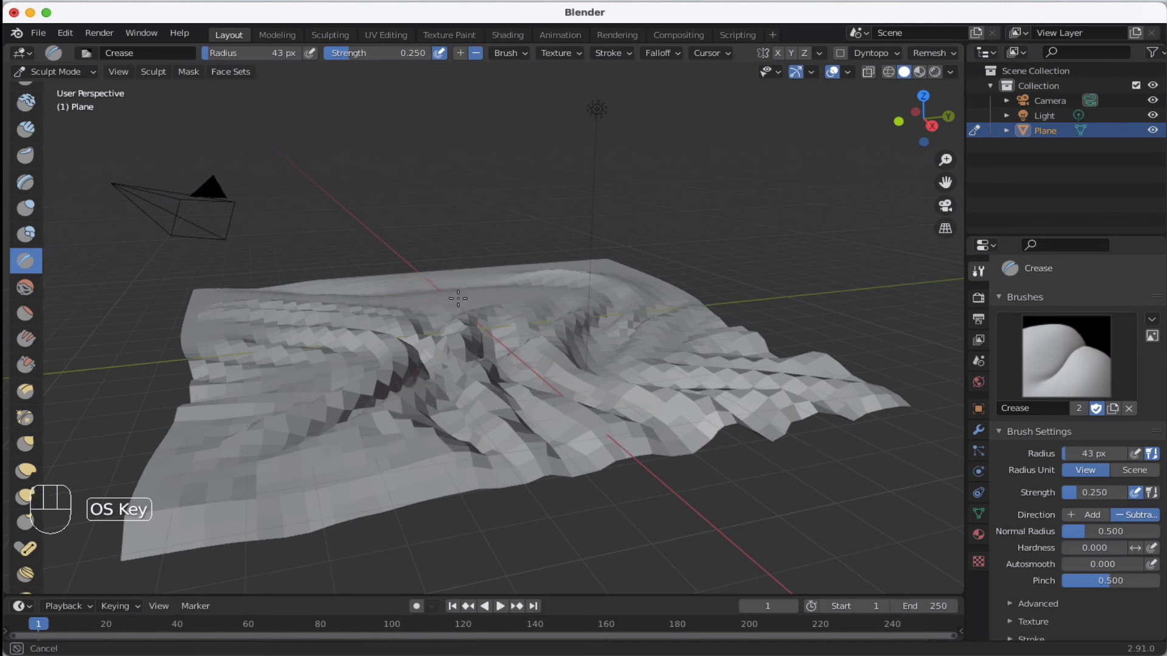
pyautogui.moveTo(466, 302)
pyautogui.mouseDown()
pyautogui.moveTo(524, 299)
pyautogui.moveTo(381, 297)
pyautogui.moveTo(376, 313)
pyautogui.moveTo(255, 307)
pyautogui.mouseUp()
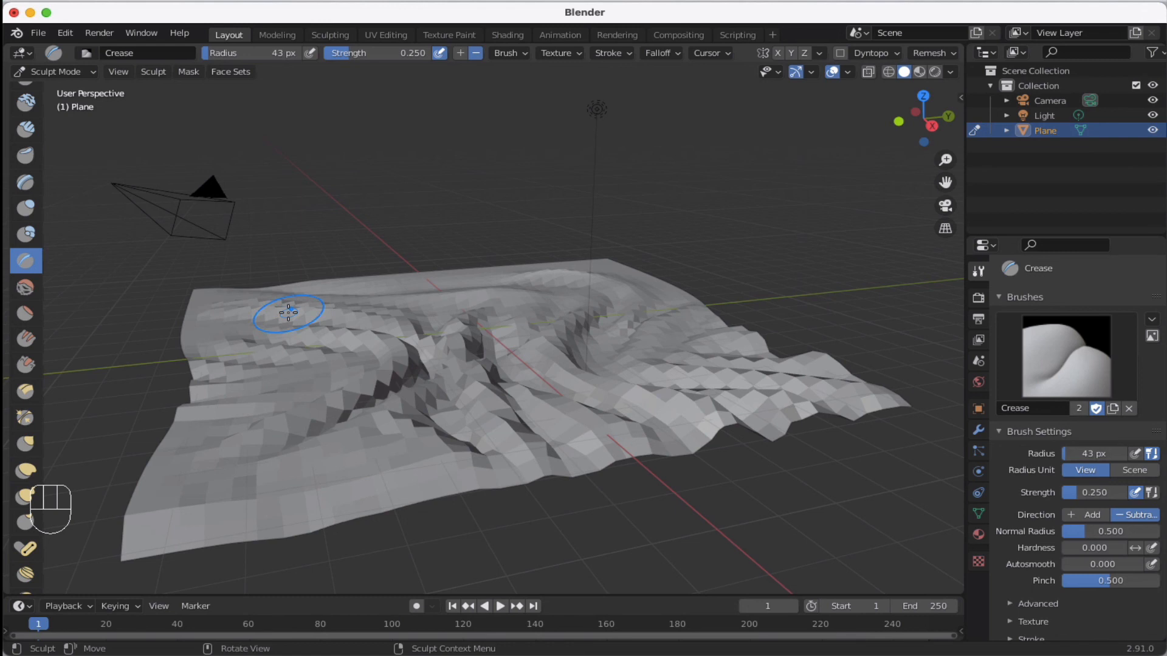
pyautogui.moveTo(347, 325)
pyautogui.keyDown('alt'); pyautogui.mouseDown()
pyautogui.moveTo(209, 321)
pyautogui.moveTo(247, 305)
pyautogui.moveTo(249, 322)
pyautogui.moveTo(307, 325)
pyautogui.moveTo(205, 304)
pyautogui.moveTo(246, 307)
pyautogui.moveTo(307, 336)
pyautogui.moveTo(341, 333)
pyautogui.moveTo(234, 319)
pyautogui.mouseUp(); pyautogui.keyUp('alt')
pyautogui.moveTo(230, 320)
pyautogui.mouseDown()
pyautogui.moveTo(312, 347)
pyautogui.moveTo(233, 315)
pyautogui.mouseUp()
pyautogui.moveTo(246, 414); pyautogui.dragTo(253, 430)
pyautogui.moveTo(253, 430)
pyautogui.keyDown('ctrl'); pyautogui.mouseDown()
pyautogui.moveTo(211, 438)
pyautogui.moveTo(222, 445)
pyautogui.moveTo(246, 424)
pyautogui.moveTo(310, 436)
pyautogui.moveTo(255, 472)
pyautogui.mouseUp(); pyautogui.keyUp('ctrl')
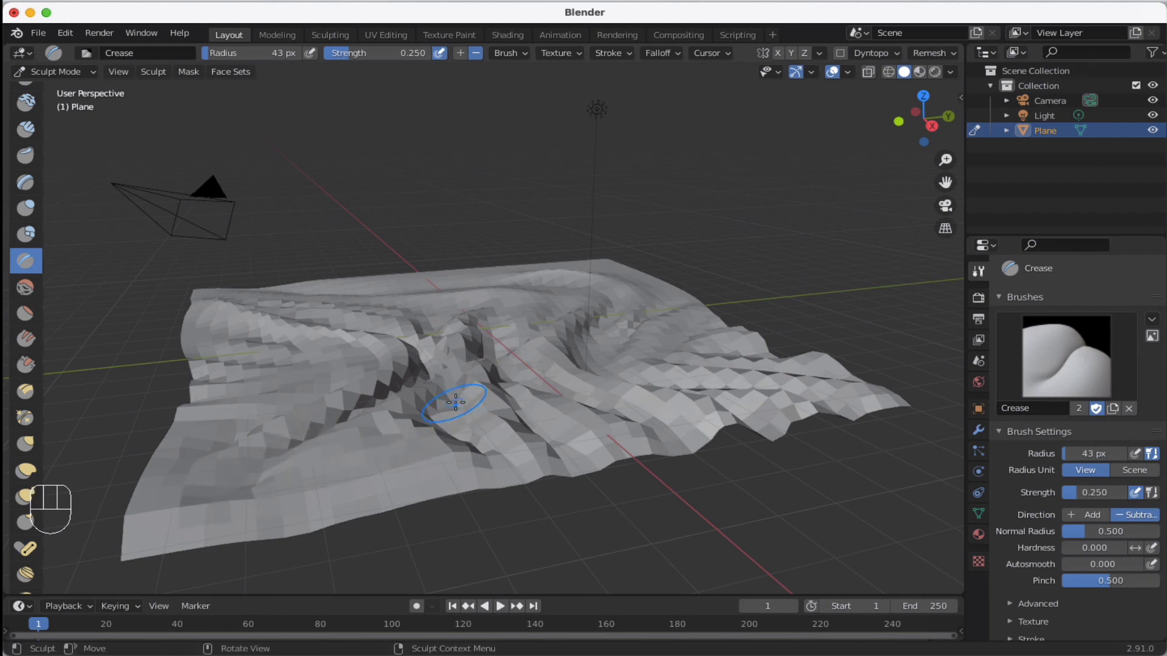
# Return to Object Mode and apply Shade Smooth to the sculpted plane
pyautogui.click(91, 72)
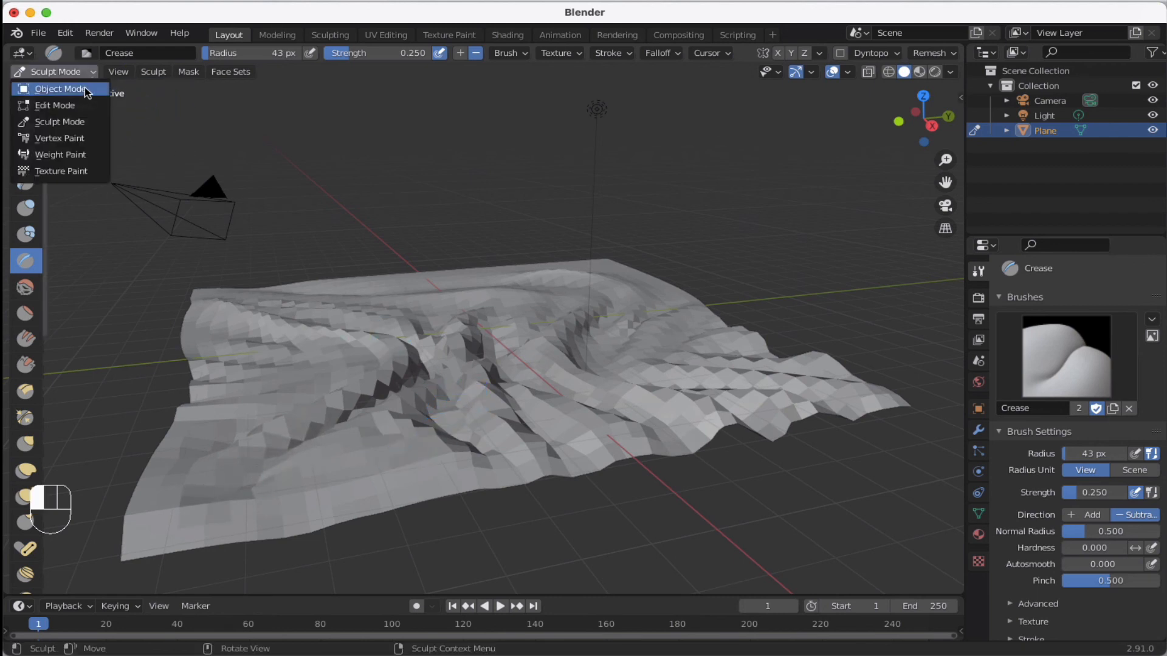
pyautogui.click(85, 87)
pyautogui.rightClick(468, 365)
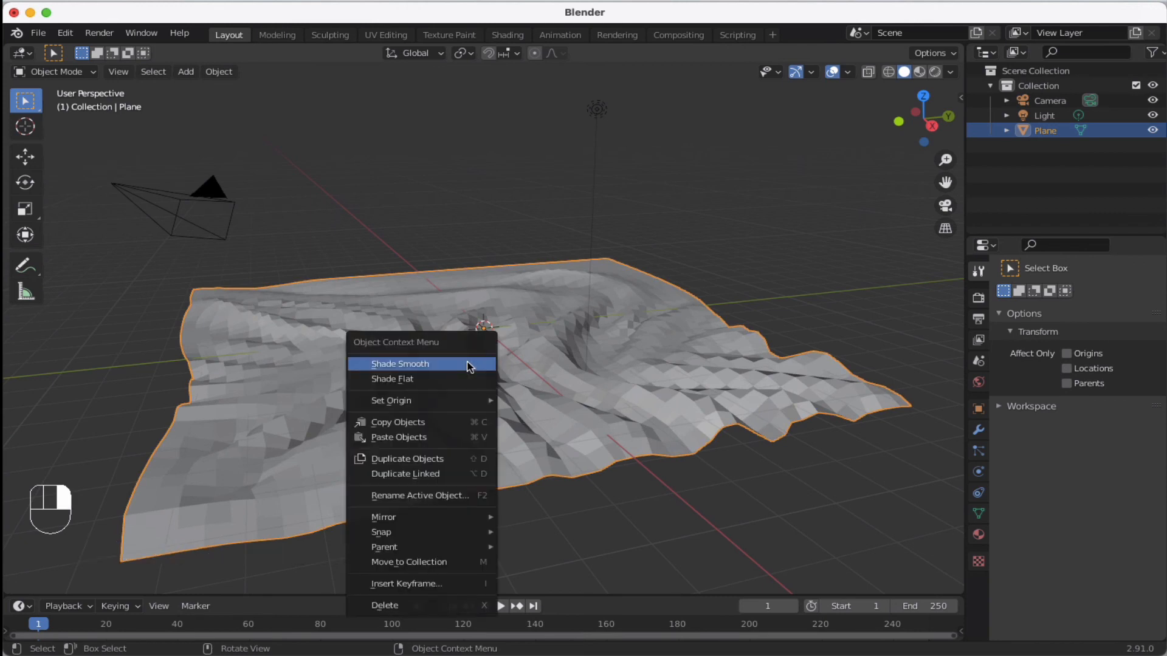
pyautogui.click(468, 366)
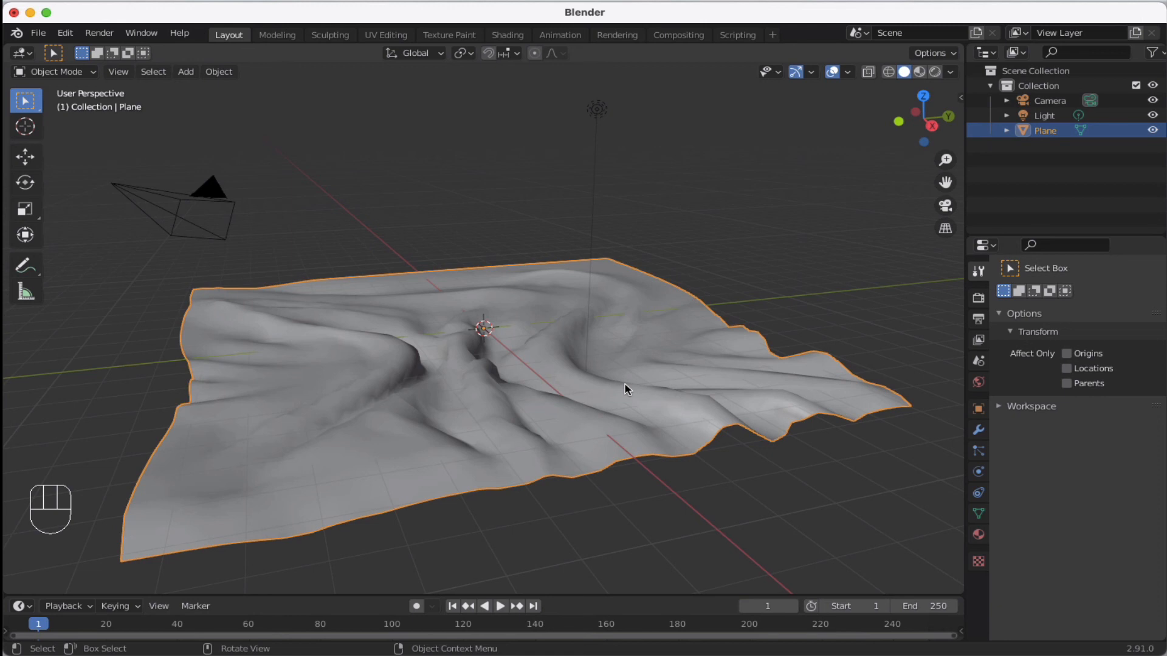
# Delete the light above the cloth from the scene
pyautogui.click(598, 113)
pyautogui.press('x')
pyautogui.click(582, 115)
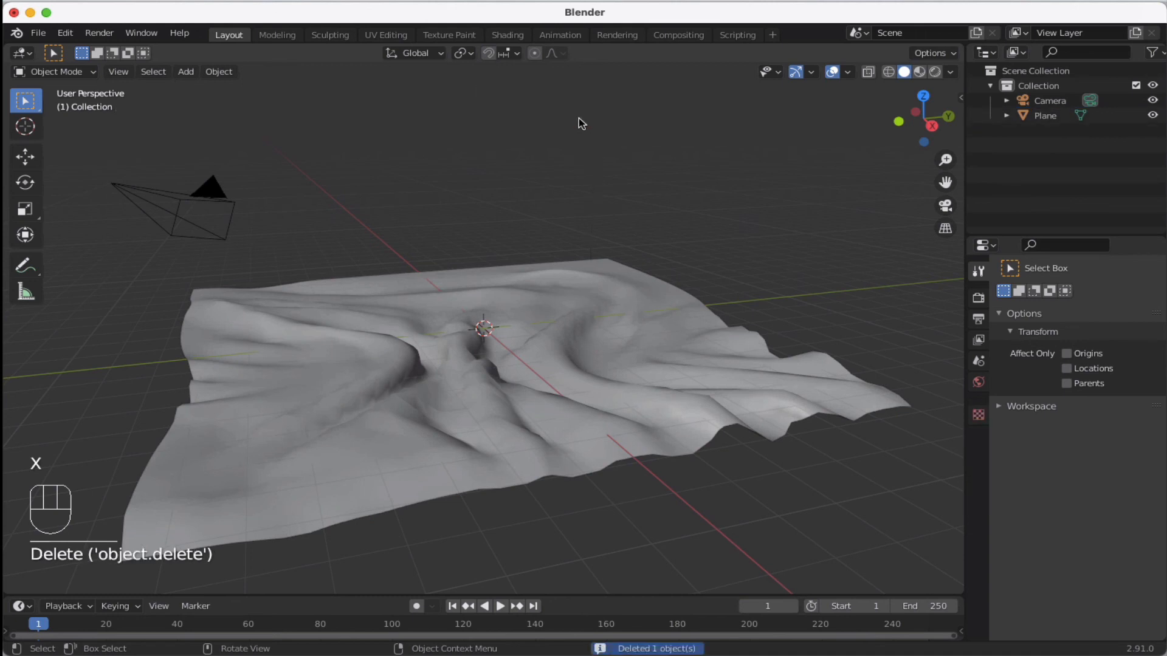
# Add a new mesh plane at the cloth's centre and scale it up about 2.69 times
pyautogui.hotkey('shift', 'a')
pyautogui.moveTo(655, 254)
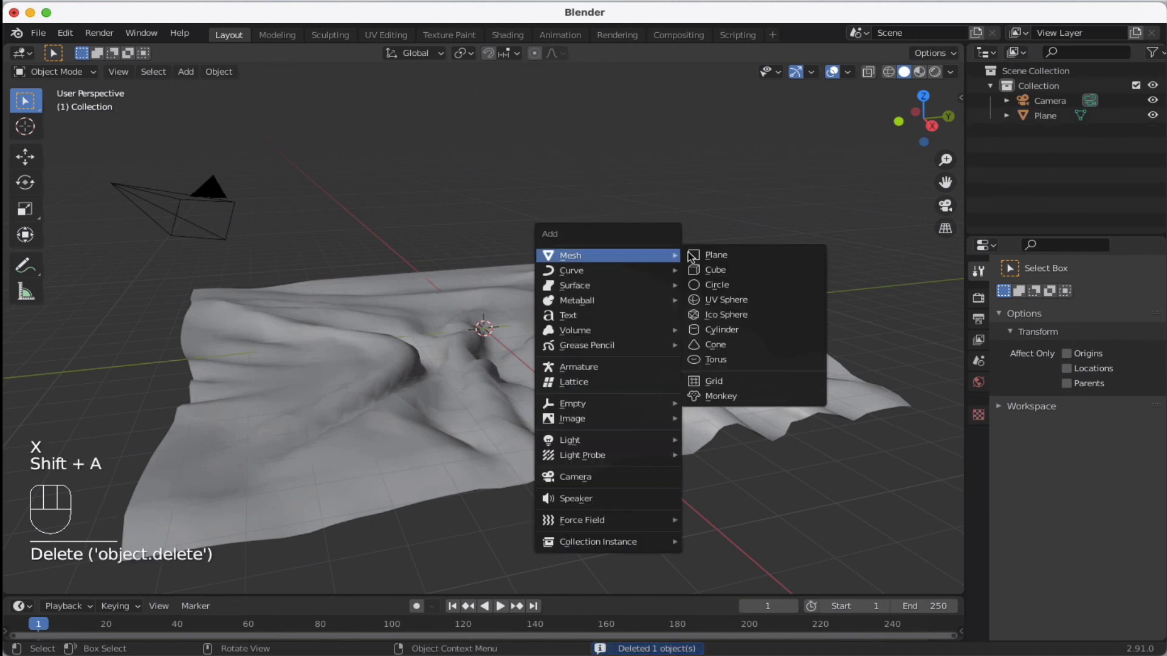
pyautogui.click(735, 254)
pyautogui.press('s')
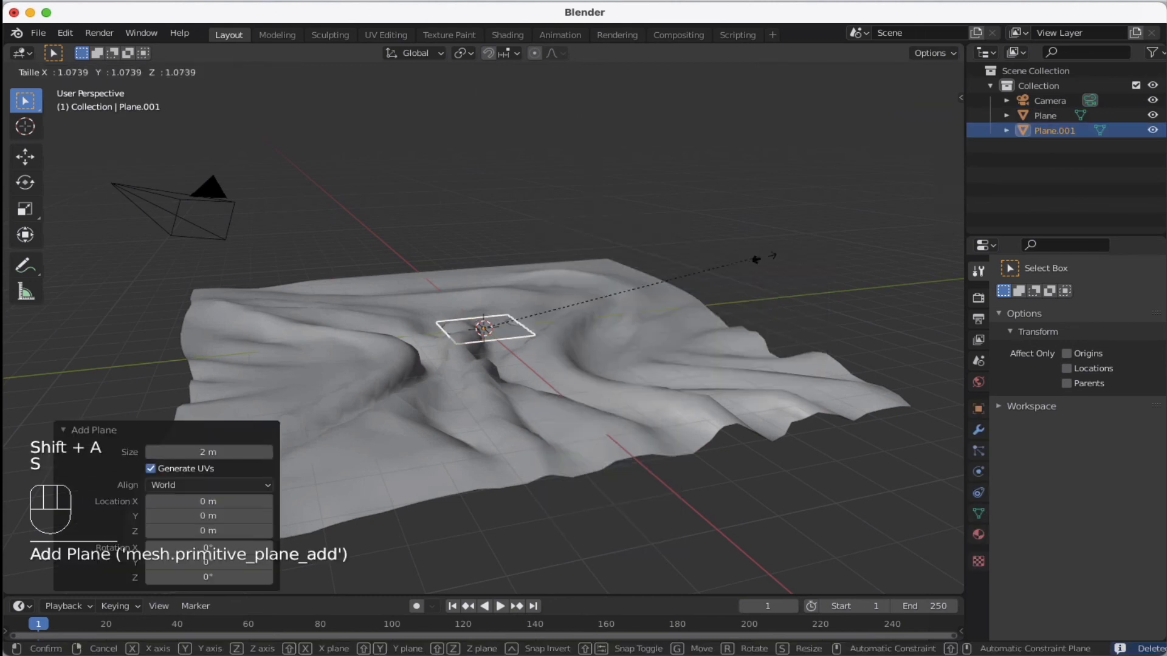
pyautogui.click(60, 350)
# Move the new plane up about 4.1 m along the Z axis, above the cloth
pyautogui.press('g')
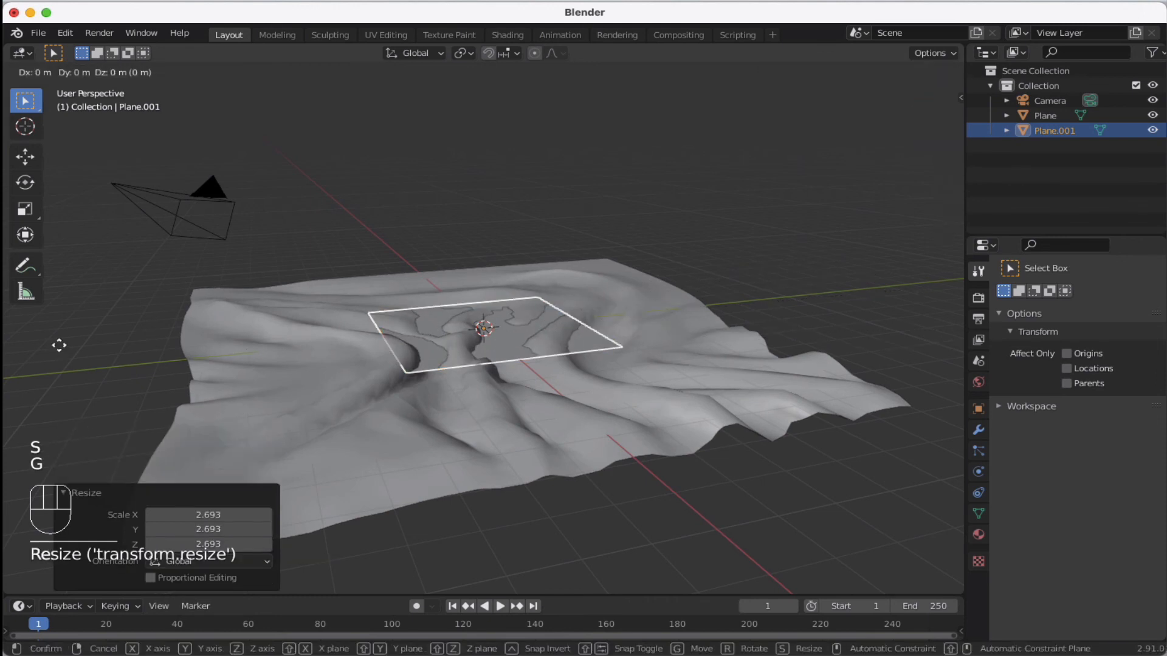
pyautogui.press('z')
pyautogui.click(78, 205)
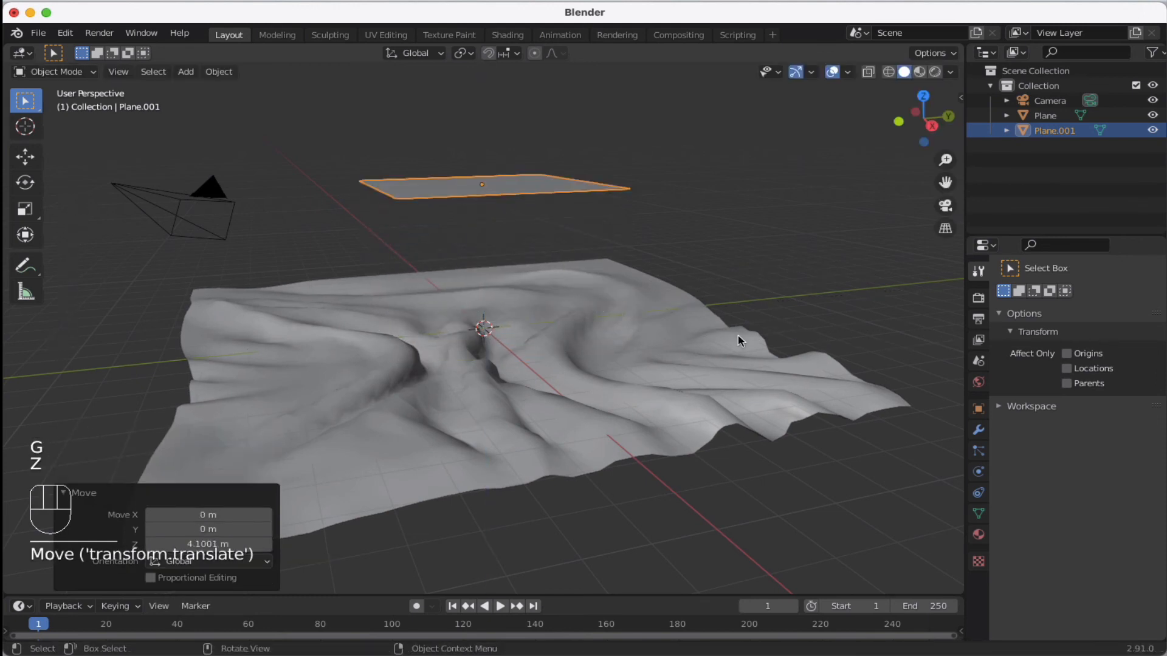
# Give the raised plane a new material and set its surface shader to Emission
pyautogui.click(978, 534)
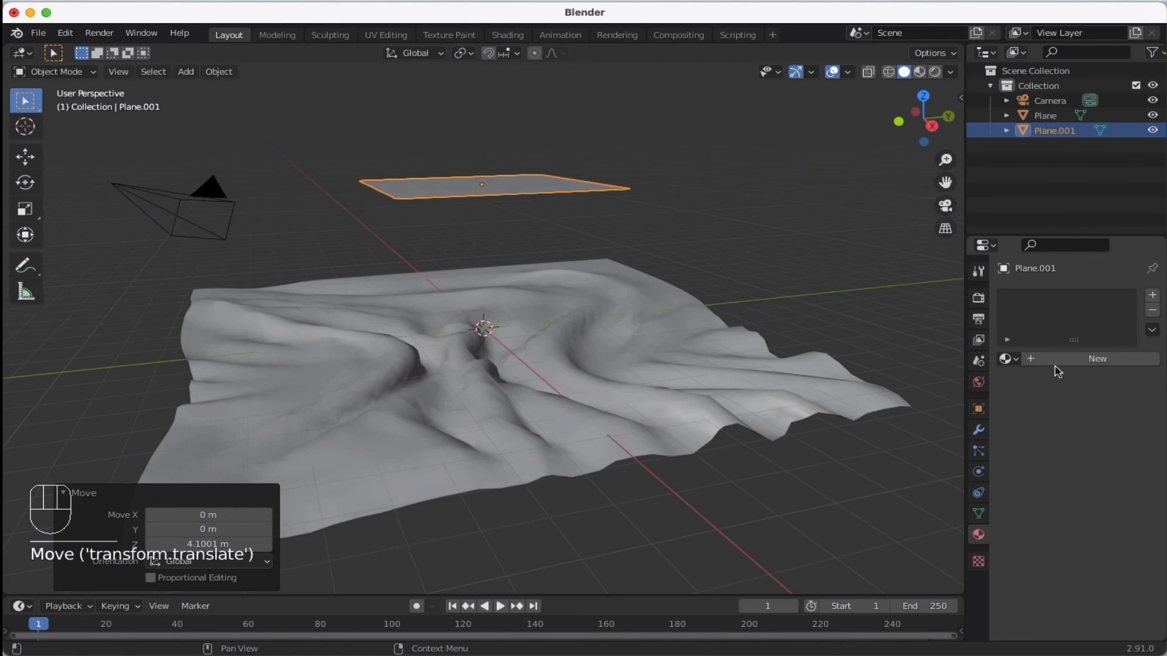
pyautogui.click(1055, 363)
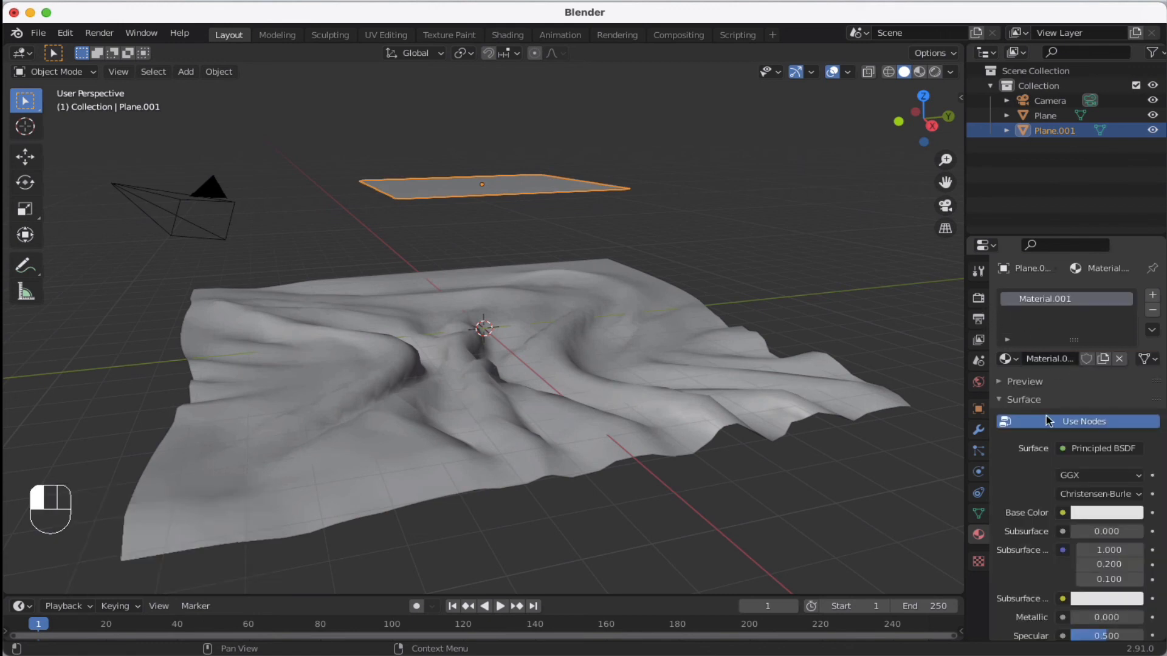
pyautogui.click(1085, 449)
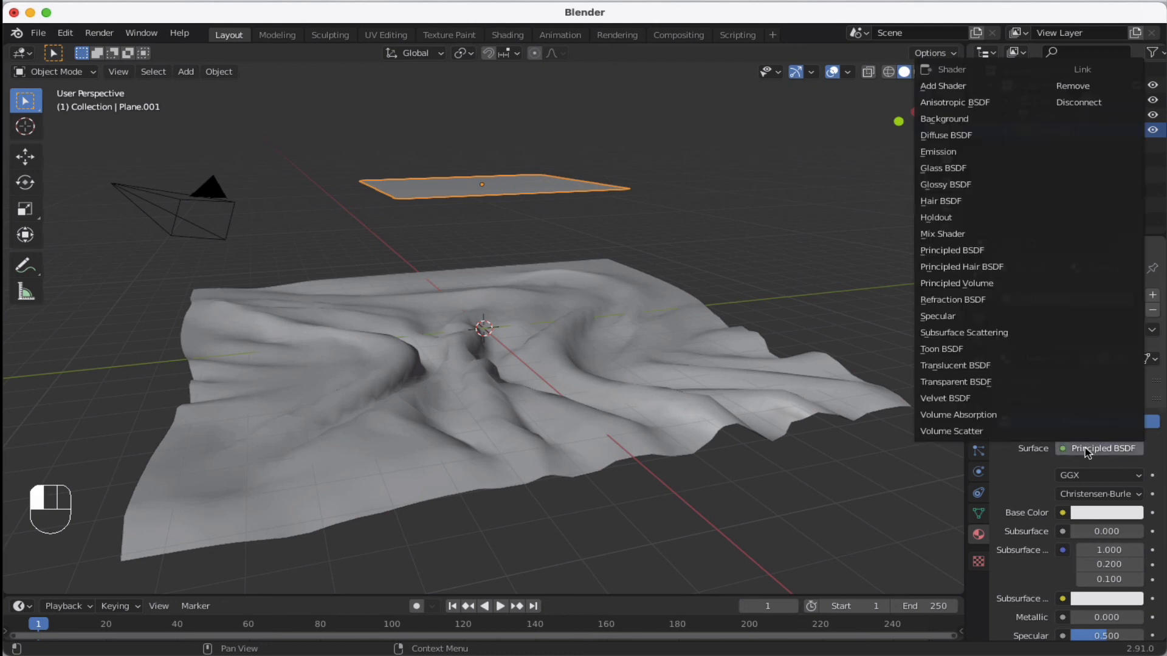
pyautogui.click(951, 153)
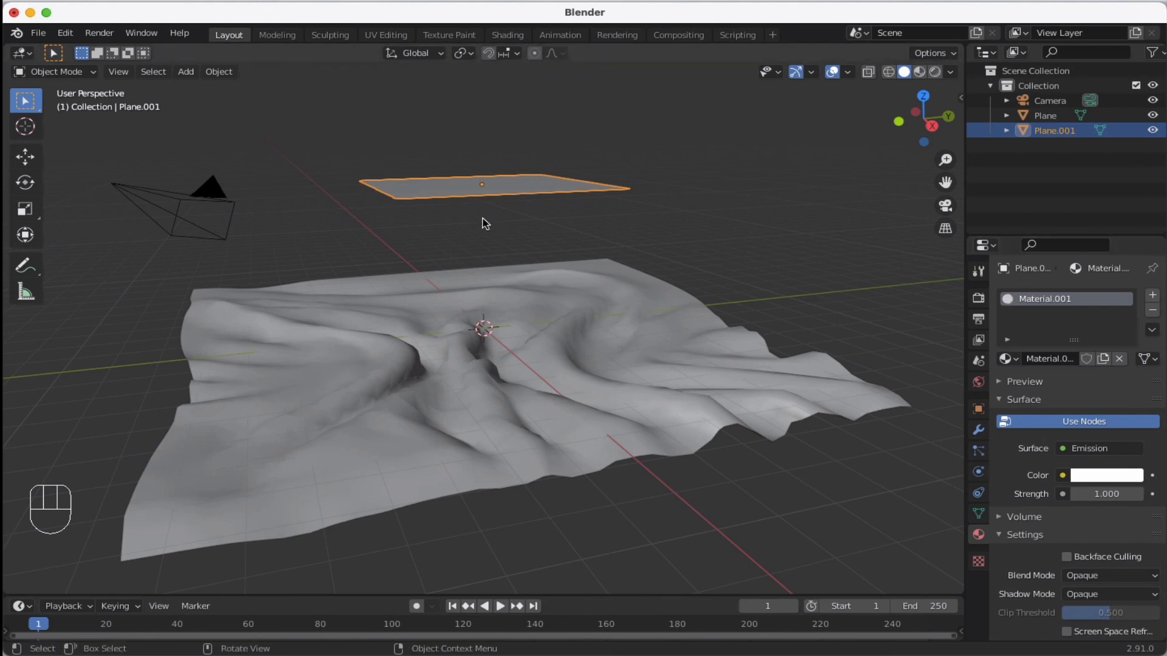
# Create a new material for the sculpted cloth and set its base colour to red
pyautogui.click(580, 351)
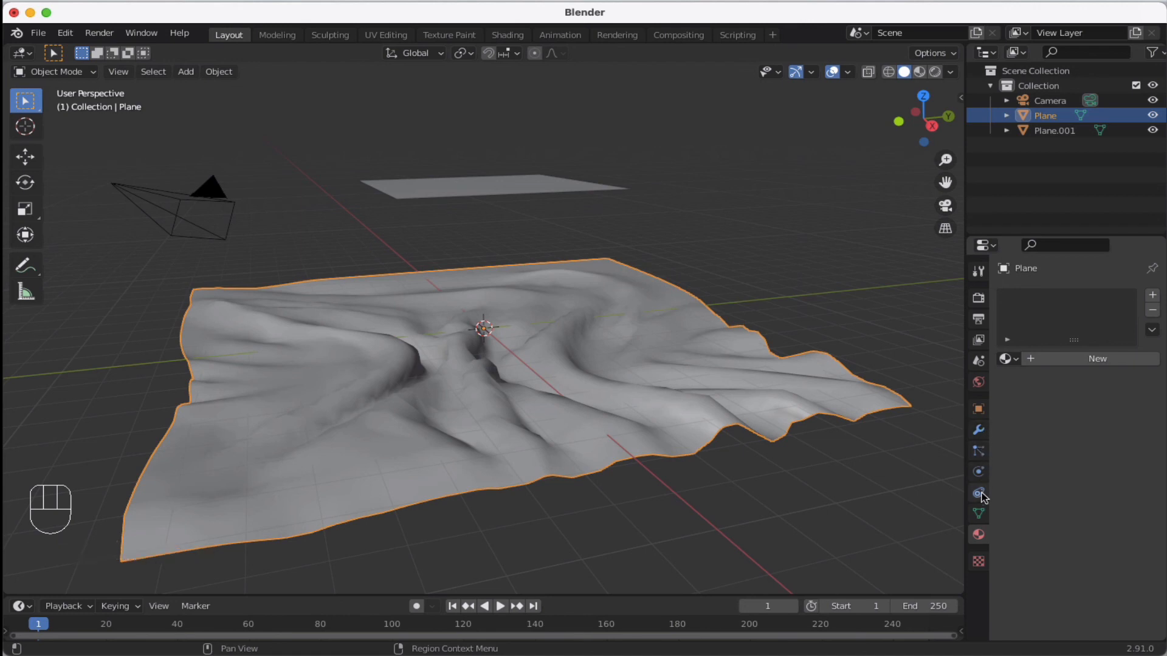
pyautogui.click(1077, 359)
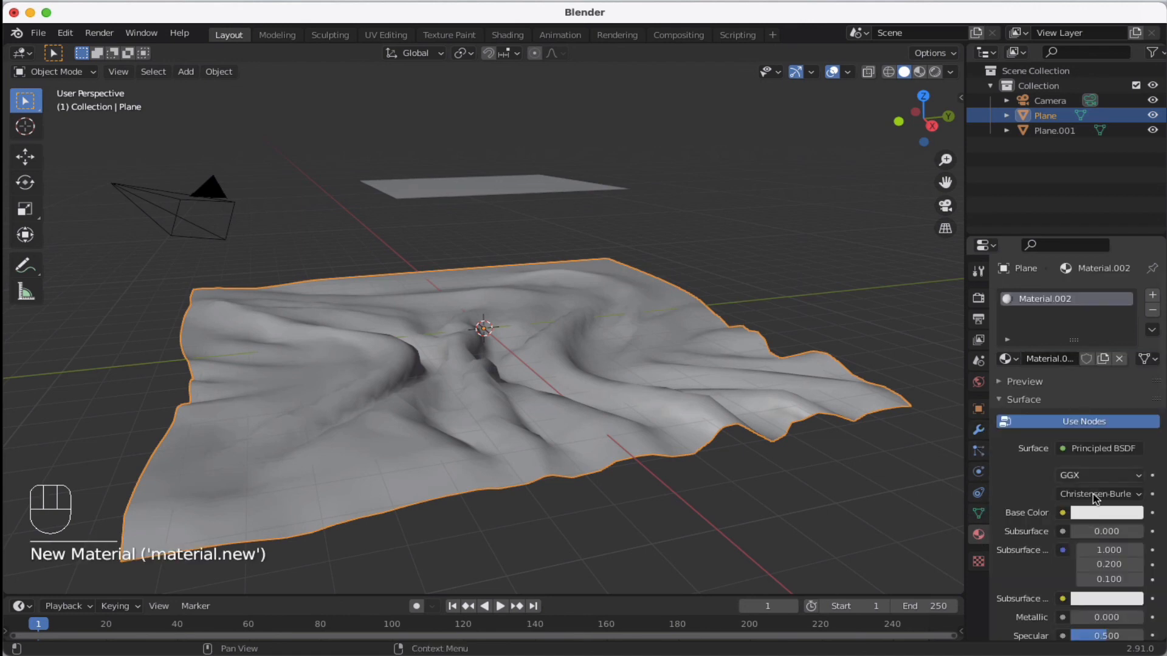
pyautogui.click(1106, 513)
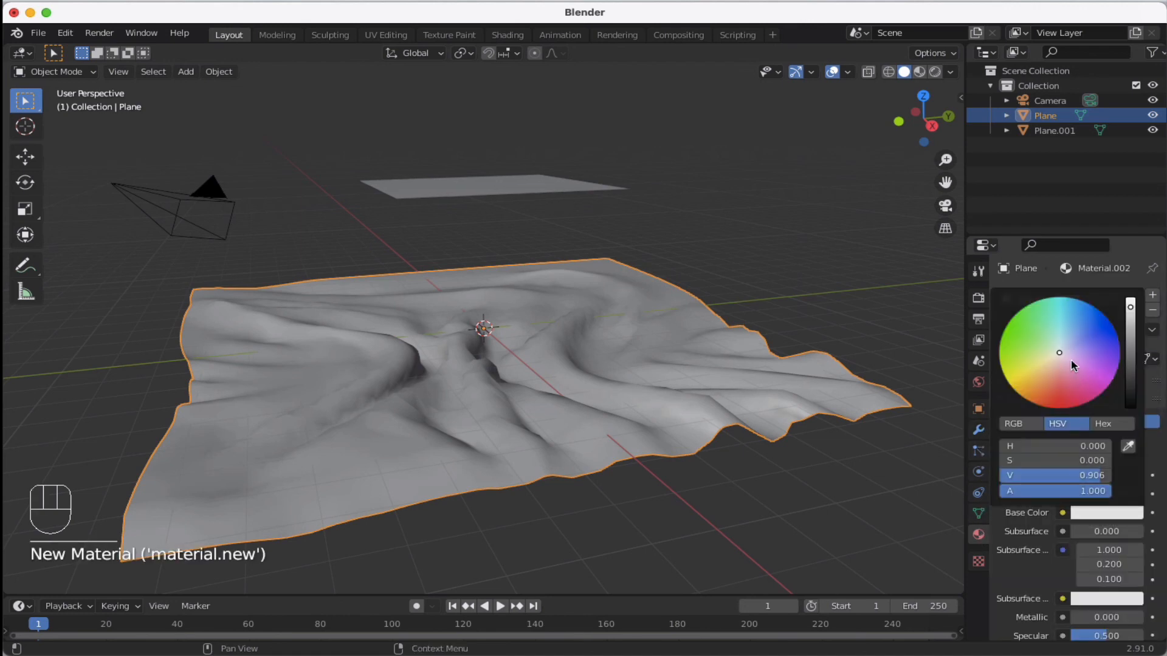
pyautogui.moveTo(1070, 362); pyautogui.dragTo(1059, 404)
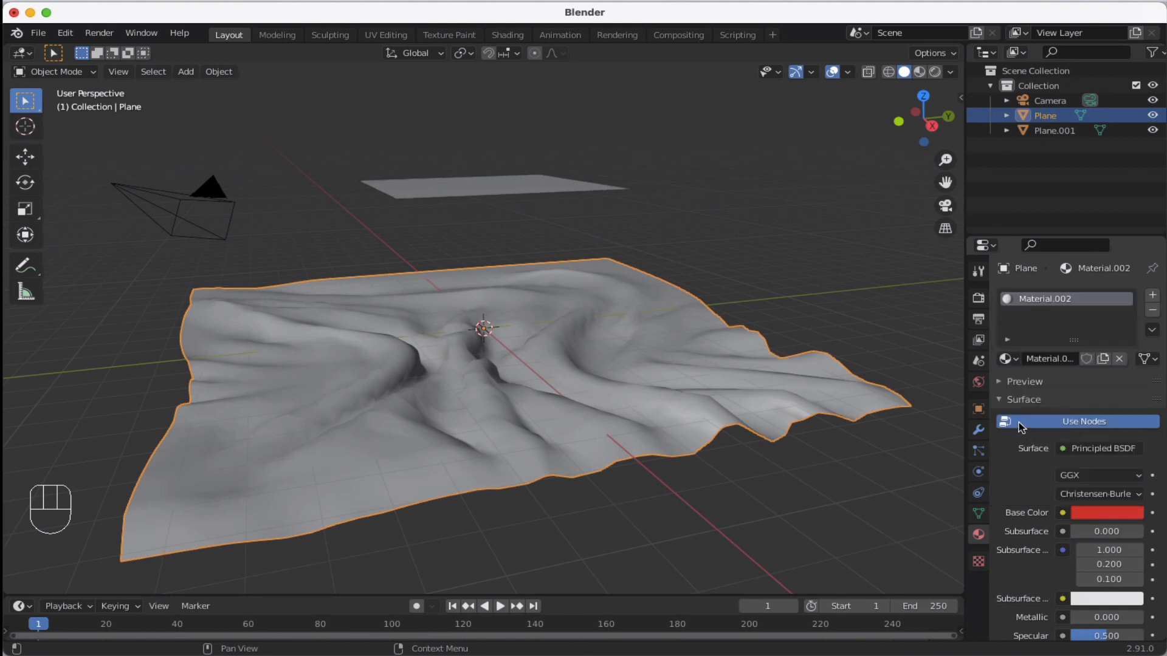
# Make the red cloth material glossier while checking its preview, and render the image
pyautogui.click(1025, 381)
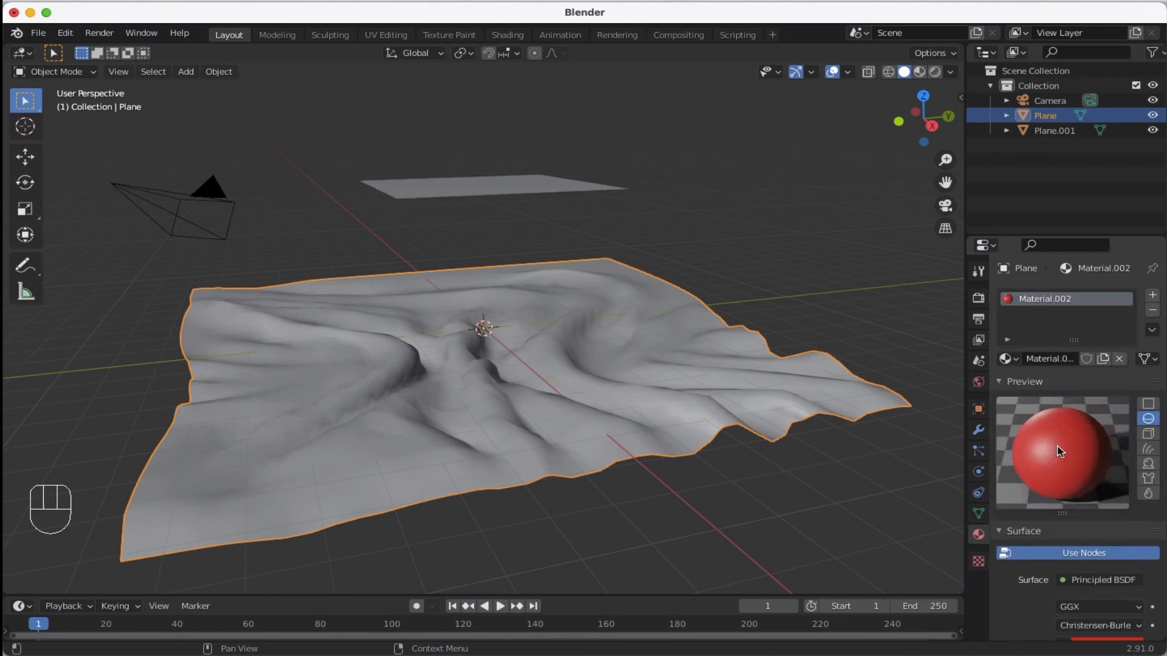
pyautogui.scroll(-5, 1080, 508)
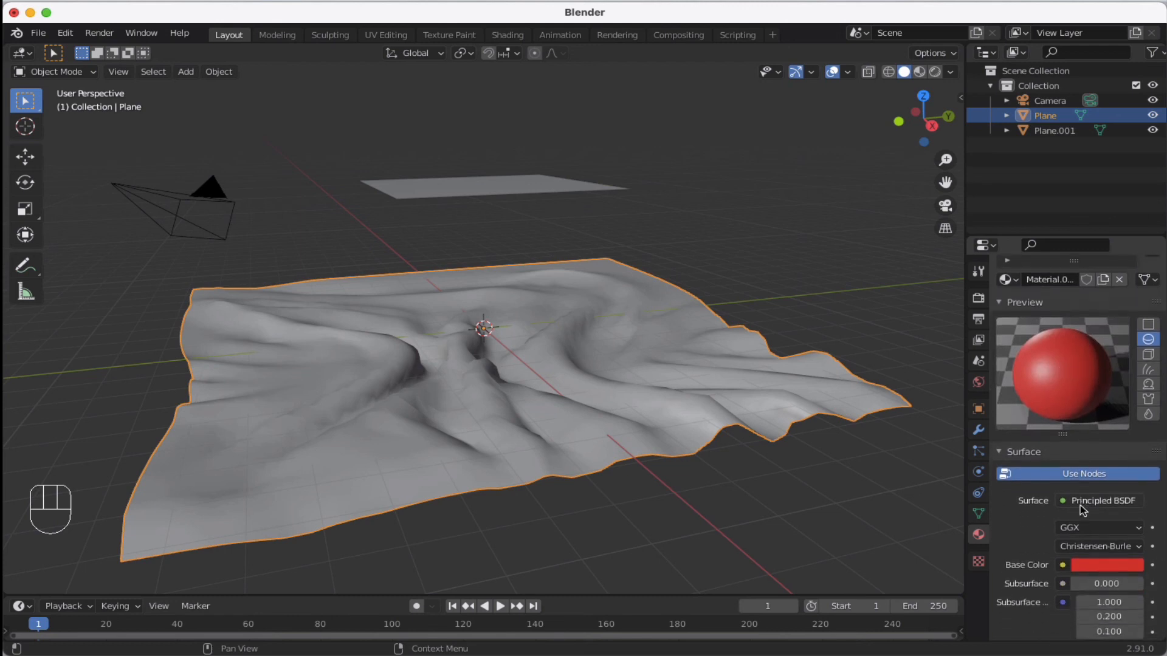
pyautogui.scroll(-4, 1080, 505)
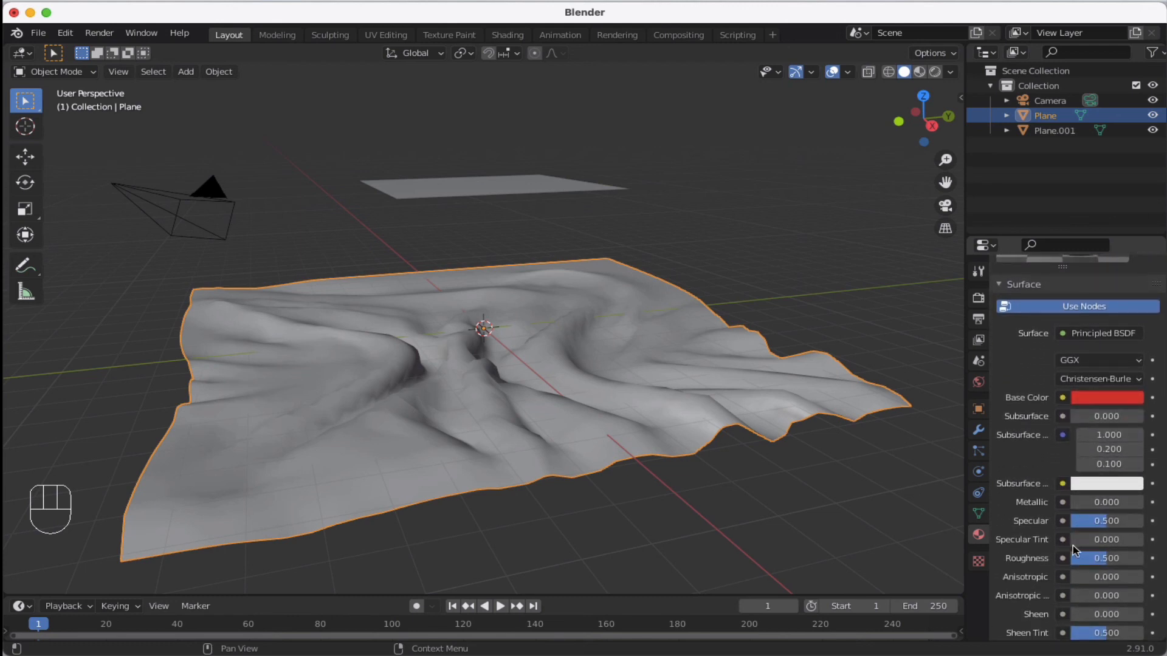
pyautogui.scroll(7, 1044, 389)
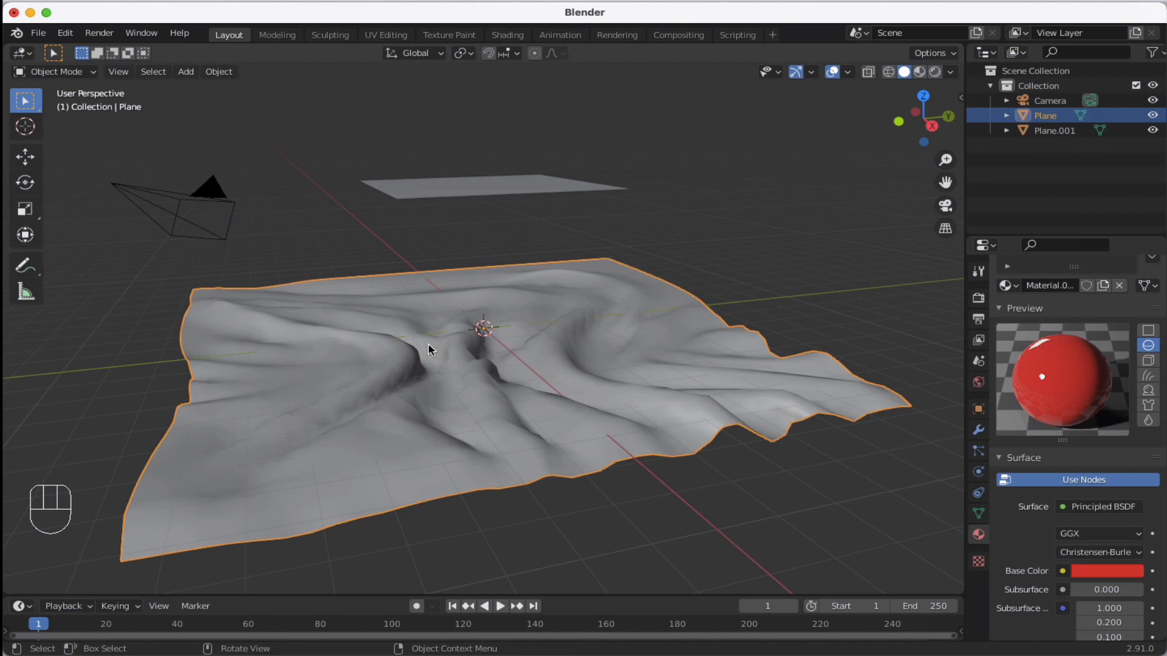
pyautogui.press('F12')
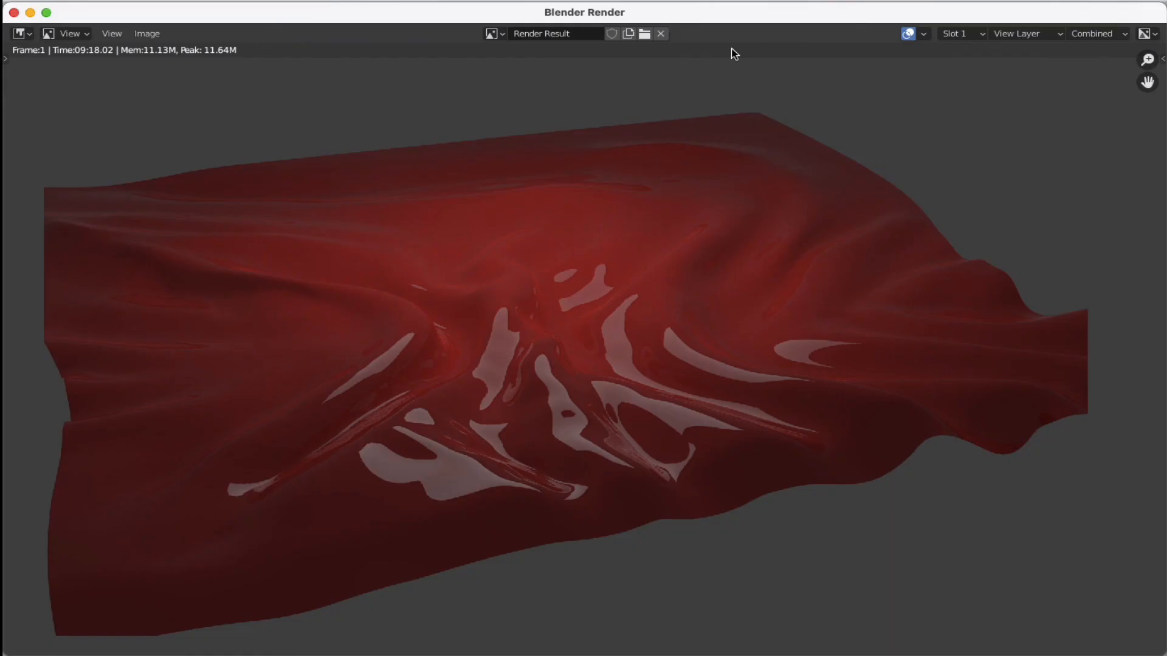